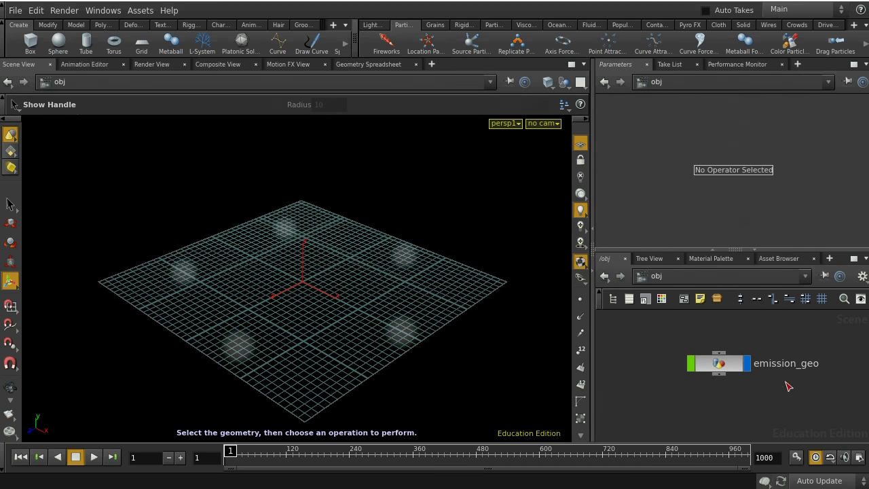
- Examine the sphere, circle, isooffset and copy nodes inside emission_geo, previewing the circle on its own
double_click(719, 365)
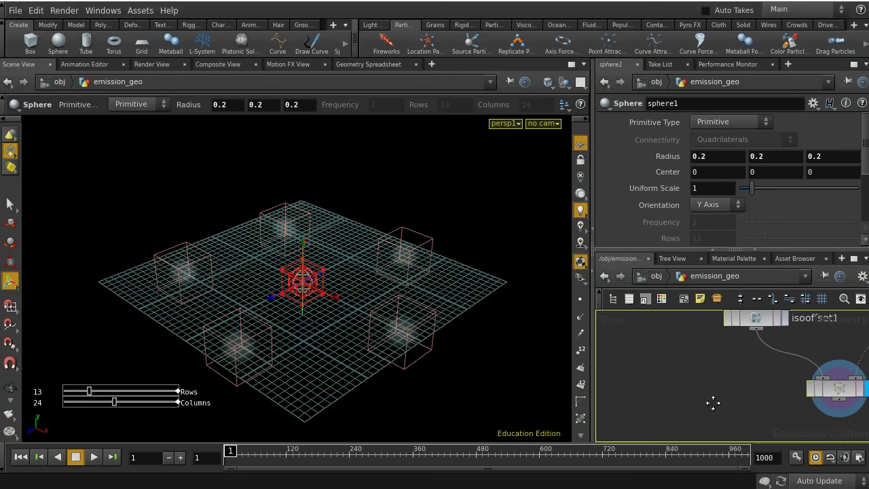
scroll(811, 383, "up", 1)
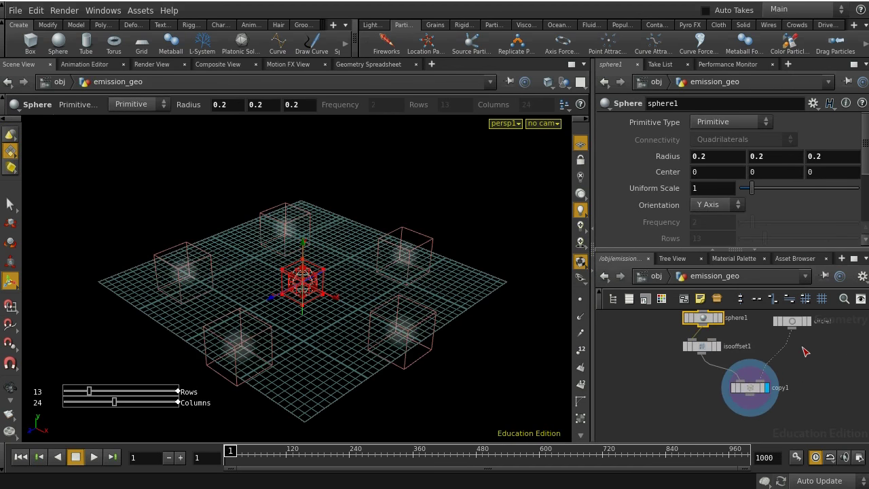
left_click(810, 323)
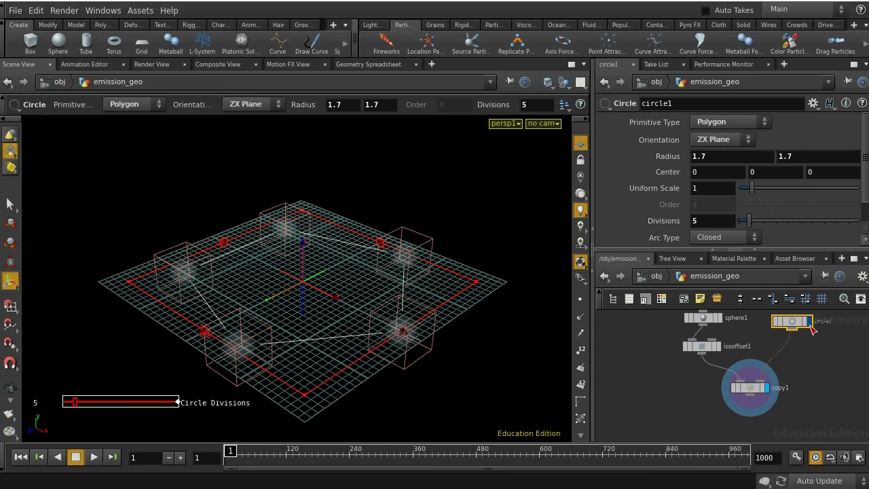
left_click(809, 321)
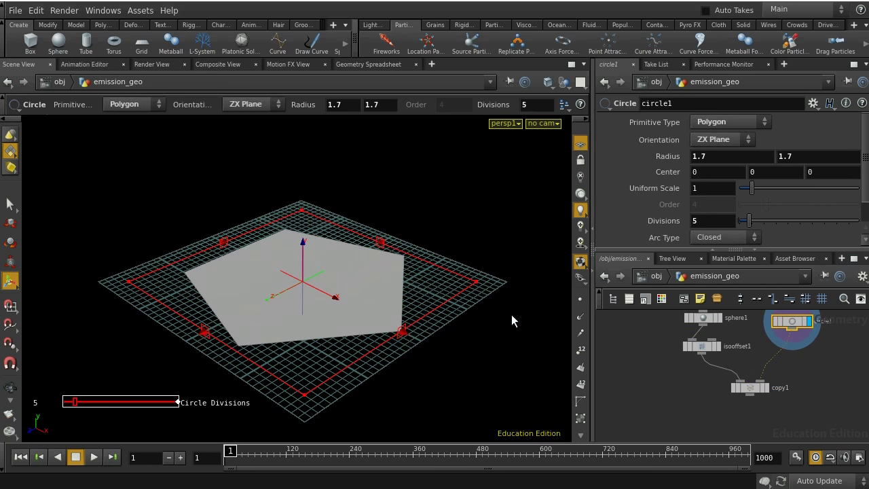
left_click(767, 388)
left_click(750, 388)
middle_click_drag(621, 390, 637, 419)
left_click(717, 372)
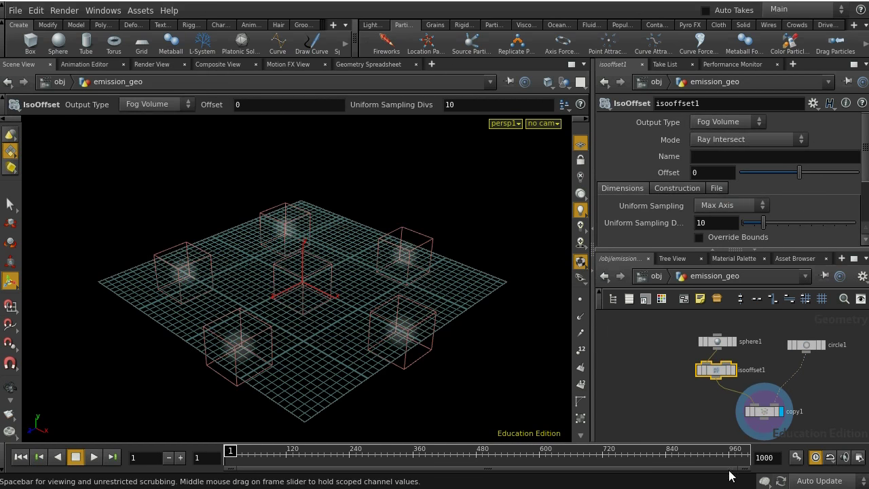
- Create a Source Particle Emitter from the emission_geo object and play the simulation briefly
left_click(653, 276)
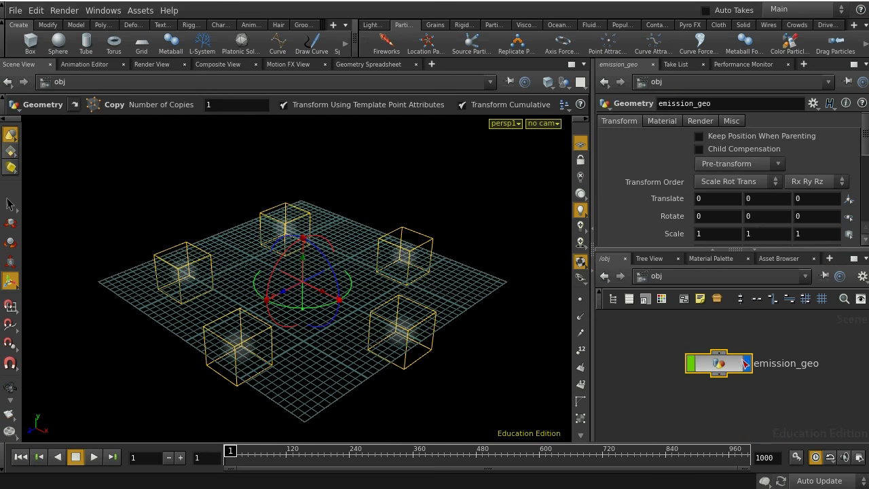
left_click(475, 47)
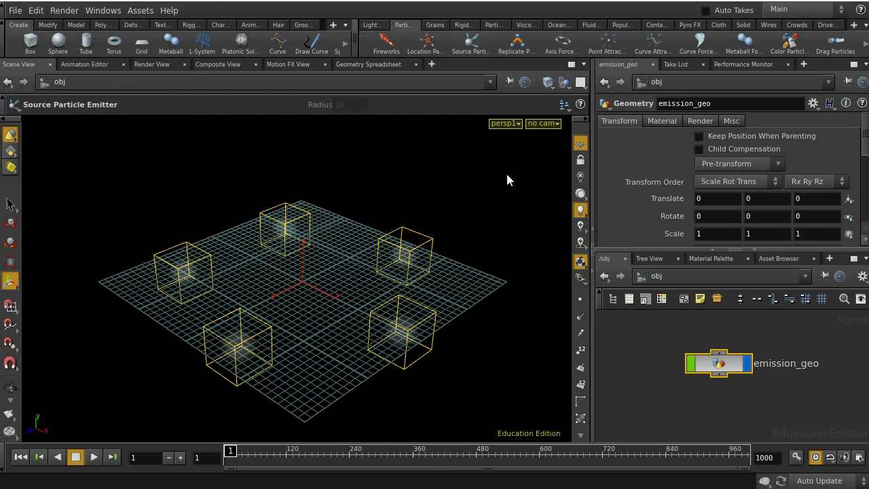
key("Return")
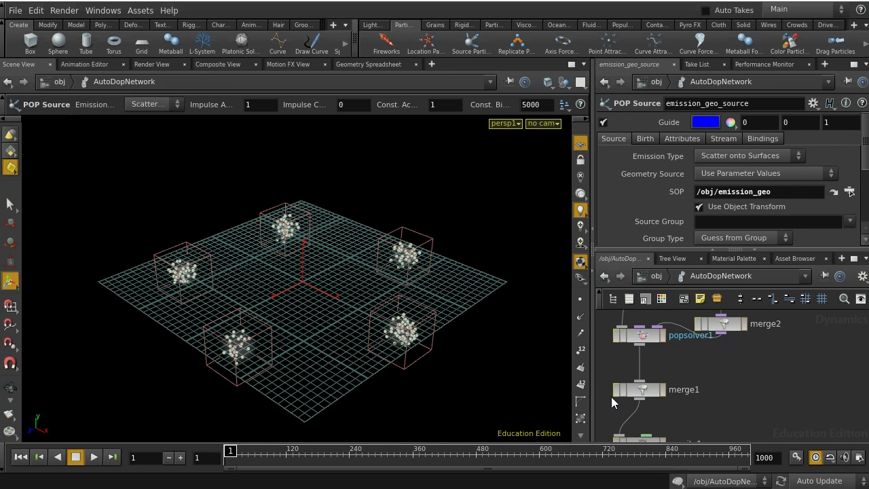
left_click(94, 460)
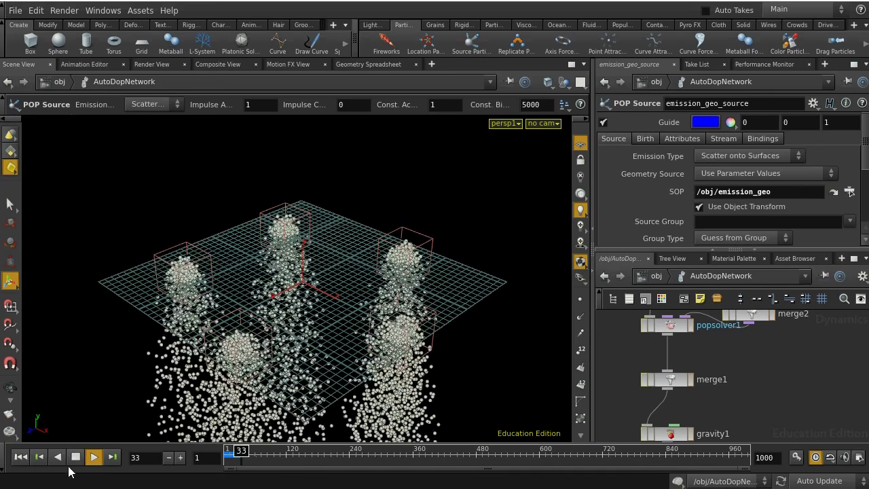
left_click(75, 457)
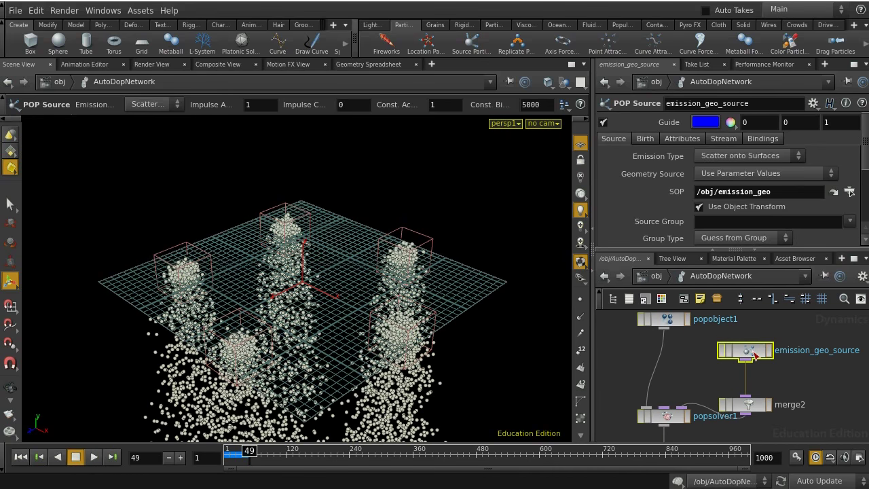
- Set the velocity variance of emission_geo_source to 0.1 on all three axes and replay the simulation from the first frame
left_click(687, 139)
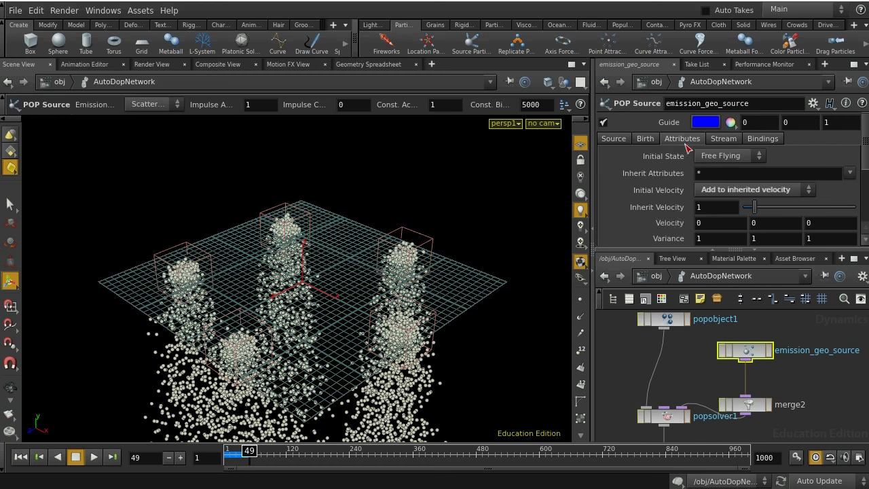
scroll(689, 215, "down", 3)
middle_click_drag(662, 192, 665, 224)
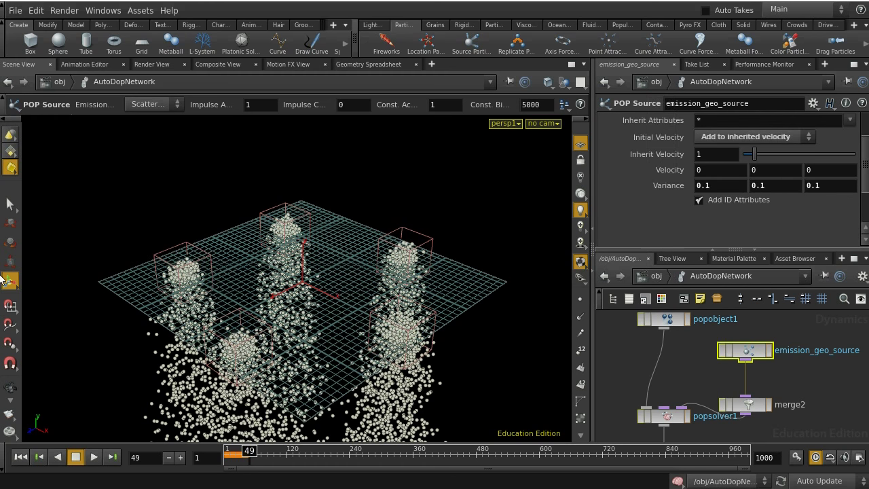
left_click(21, 457)
key("Up")
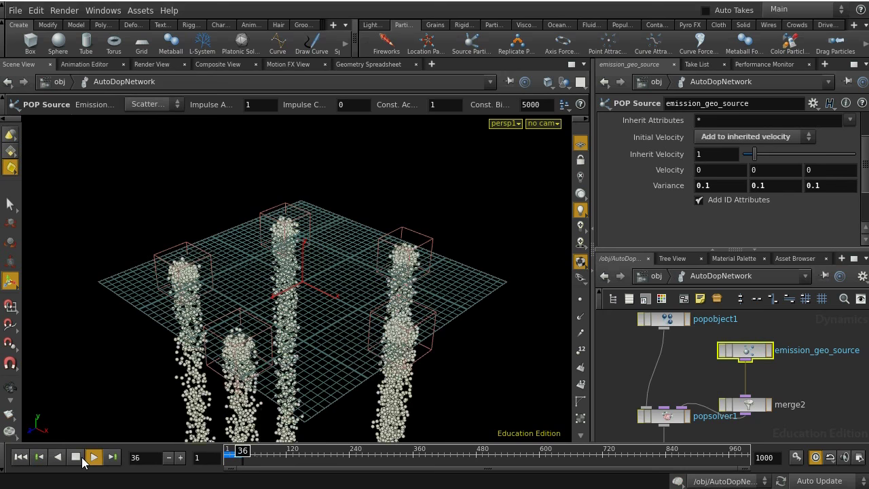
left_click(81, 457)
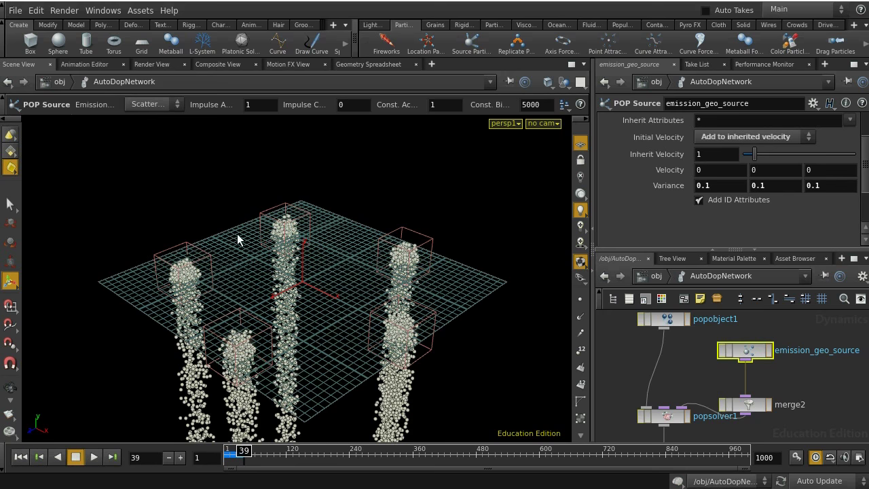
- Check the particle point size in the viewport's geometry display options
key("d")
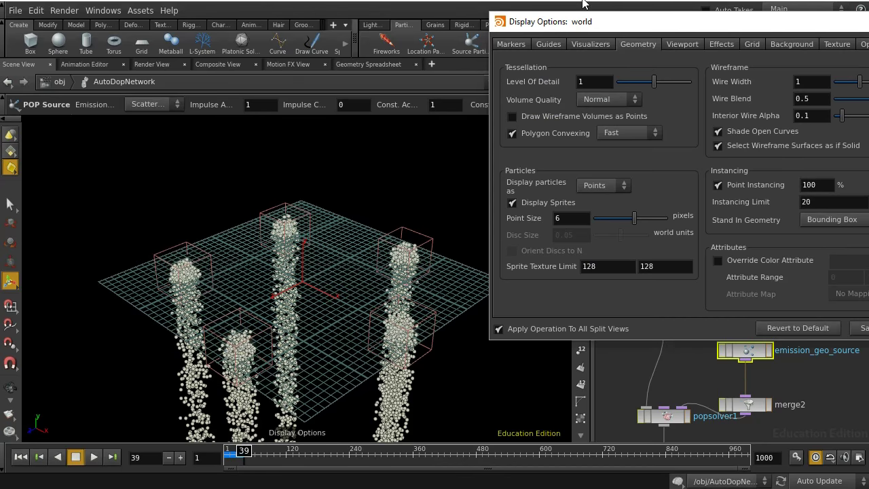
left_click_drag(587, 33, 367, 42)
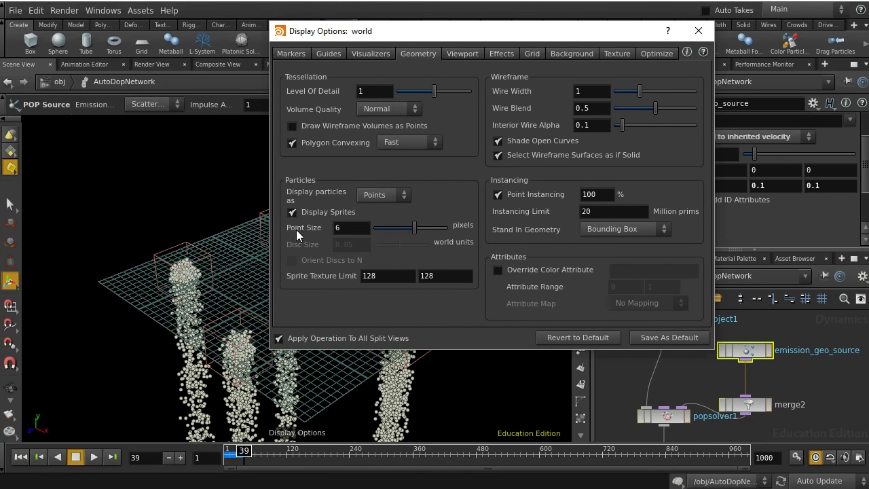
left_click(698, 31)
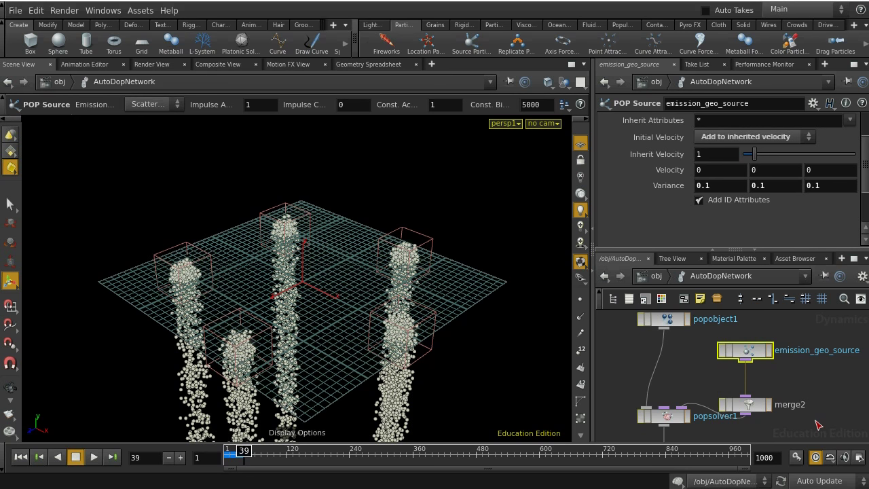
- Maximize the AutoDopNetwork network view and inspect the merge2, popsolver1 and emission_geo_source nodes
left_click(854, 260)
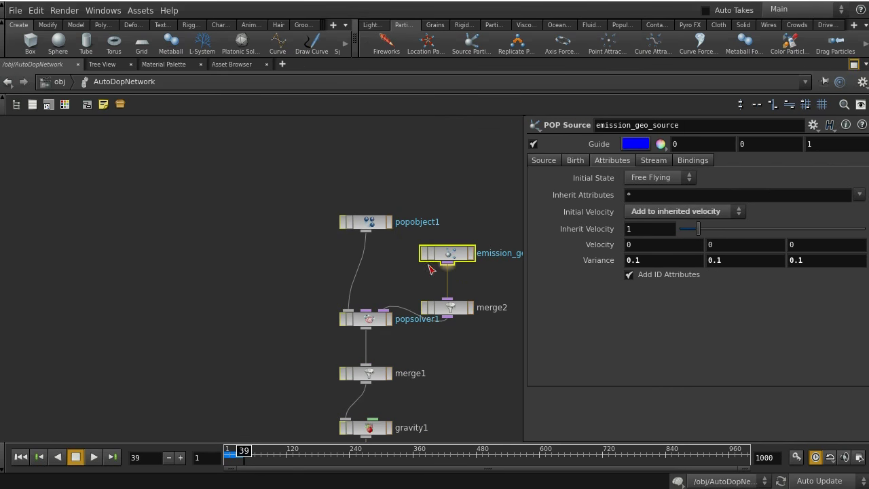
scroll(359, 287, "up", 2)
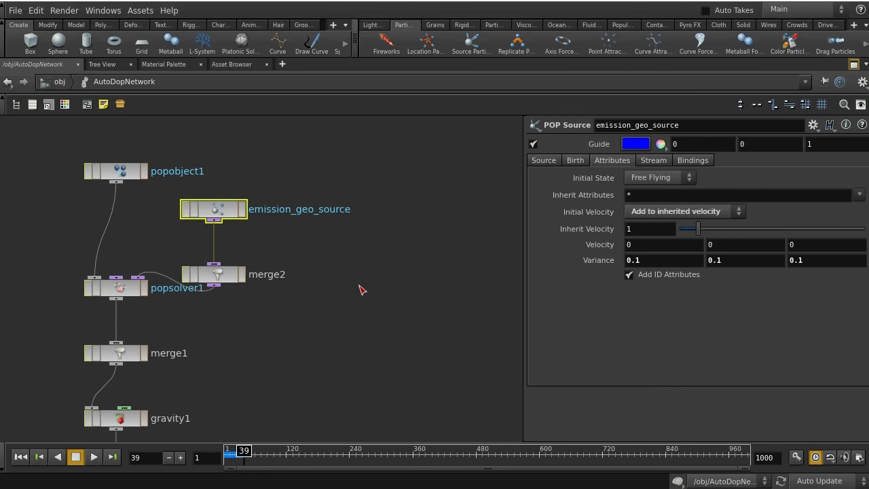
scroll(305, 258, "down", 1)
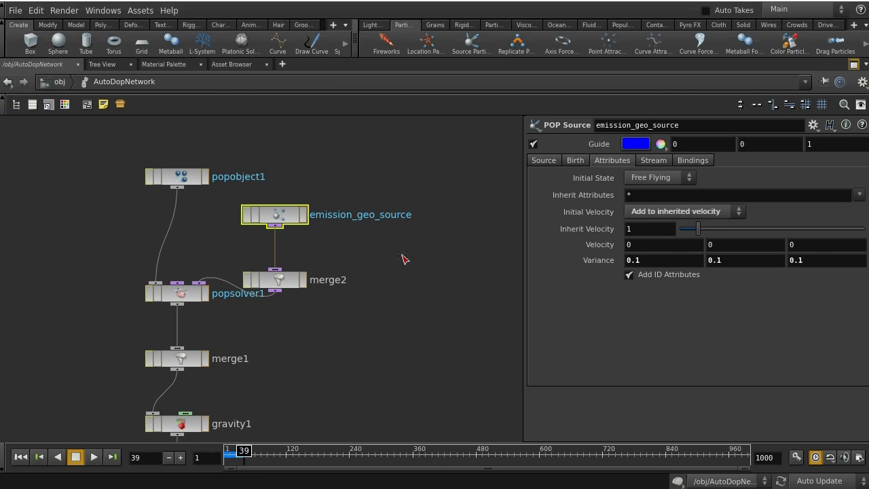
left_click(281, 285)
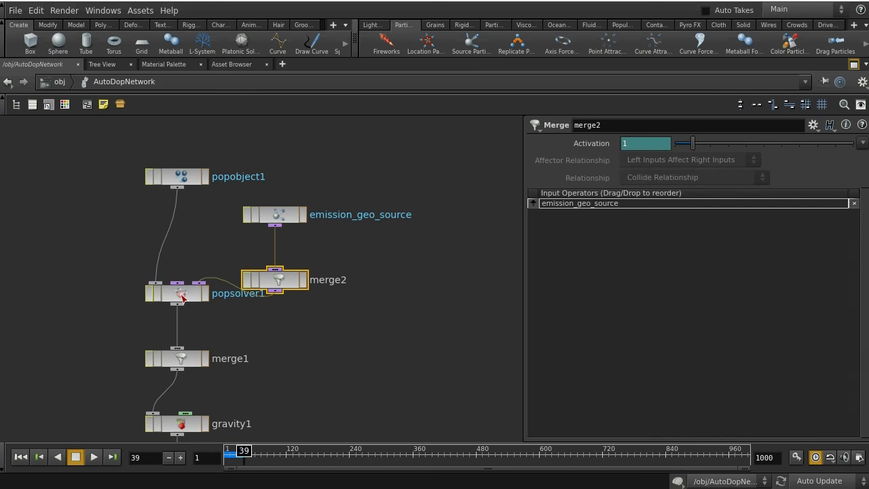
left_click(202, 299)
left_click(285, 222)
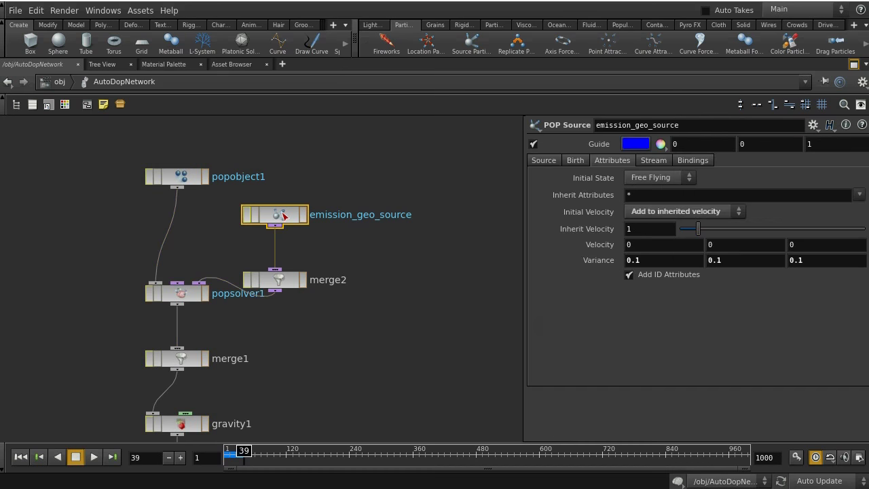
- Move emission_geo_source up and insert a POP Color node between it and merge2
middle_click_drag(284, 216, 505, 319)
left_click_drag(275, 224, 314, 146)
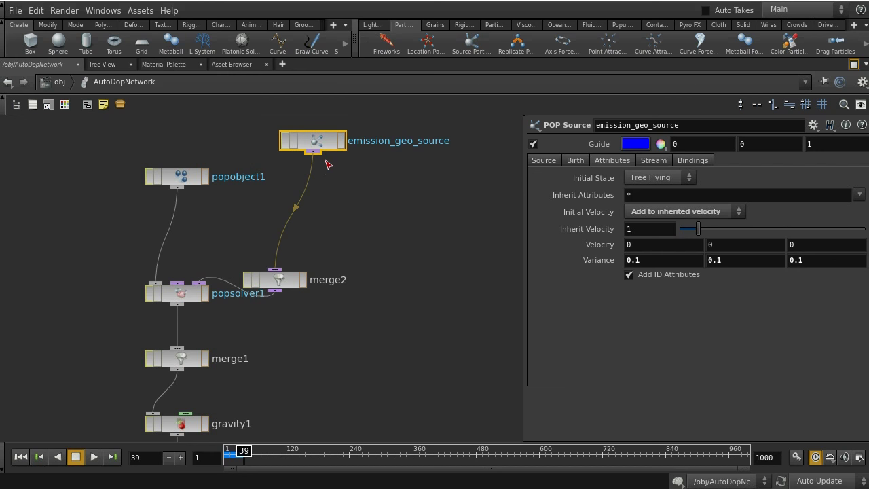
middle_click_drag(335, 214, 333, 287)
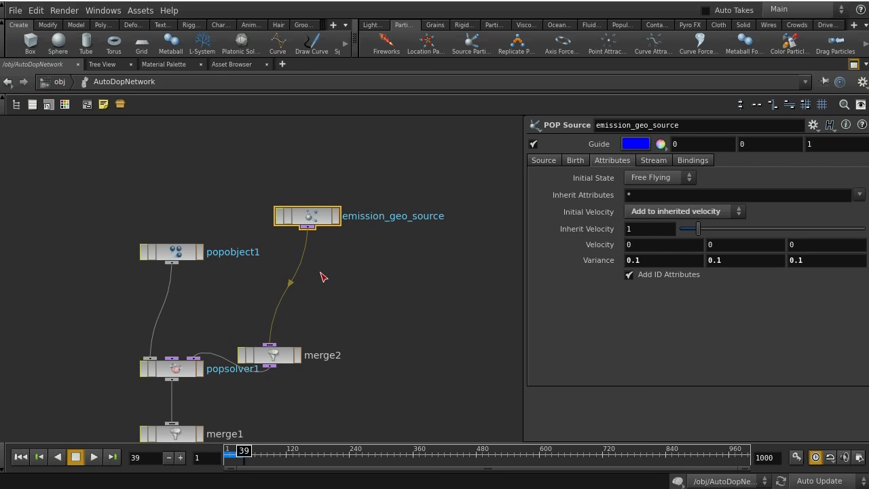
key("Tab")
type("pop")
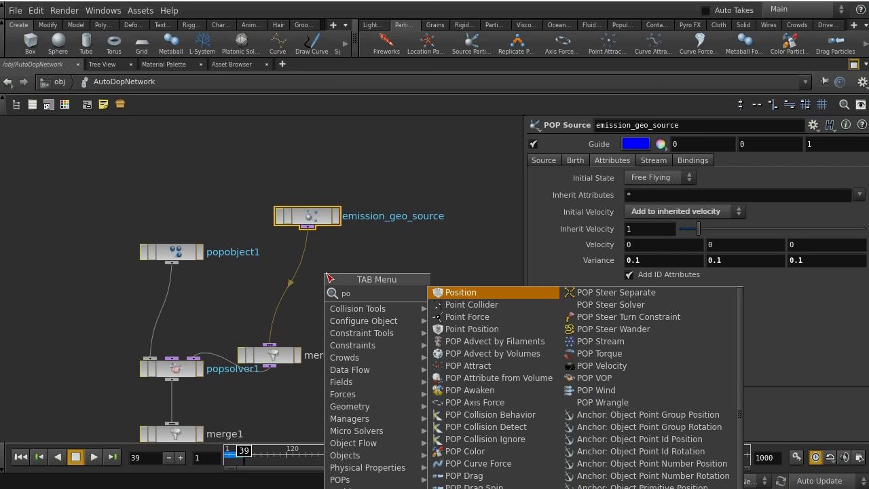
left_click(467, 402)
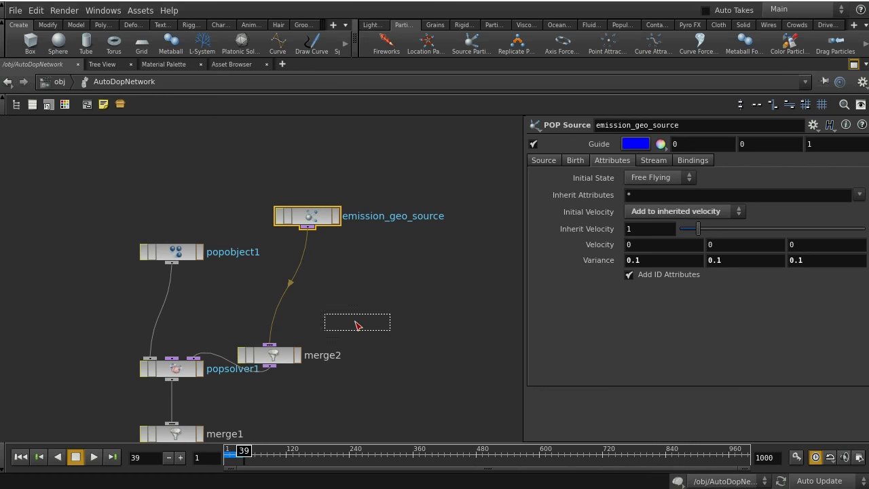
left_click(307, 278)
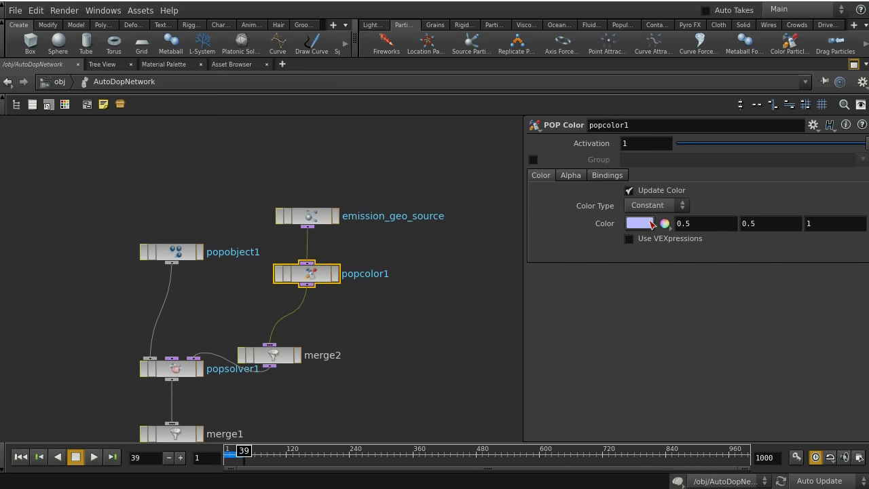
- Set the constant color of popcolor1 to red (0.9, 0, 0) and shift the node slightly down
left_click(641, 226)
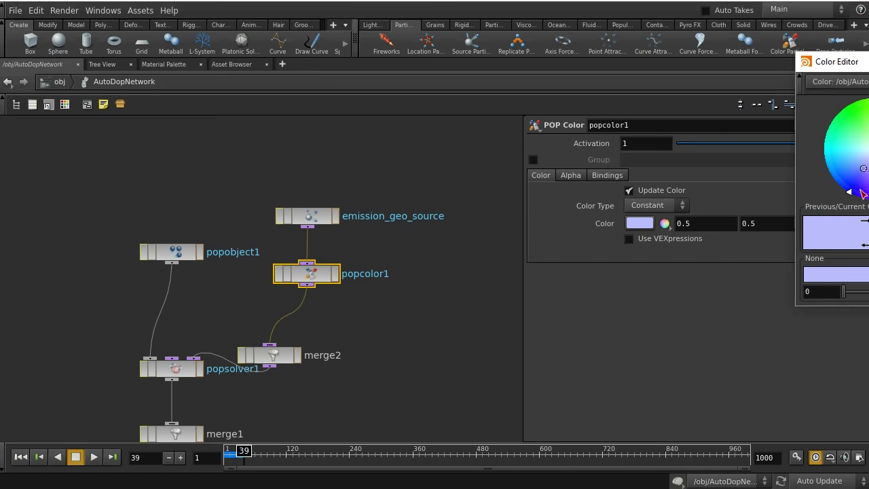
left_click_drag(835, 61, 677, 79)
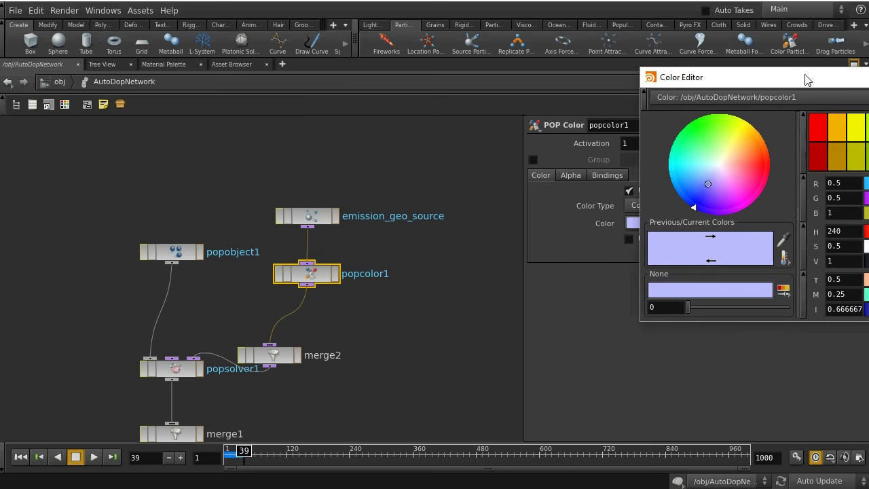
left_click(817, 130)
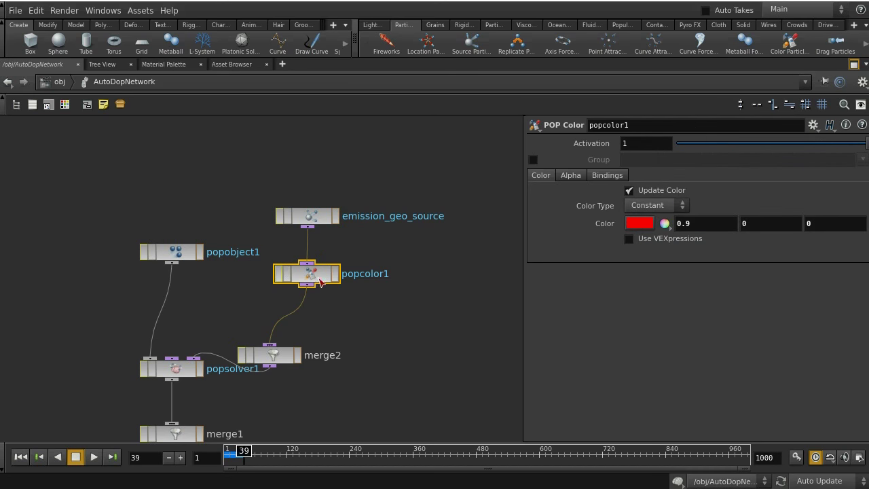
left_click_drag(321, 282, 322, 286)
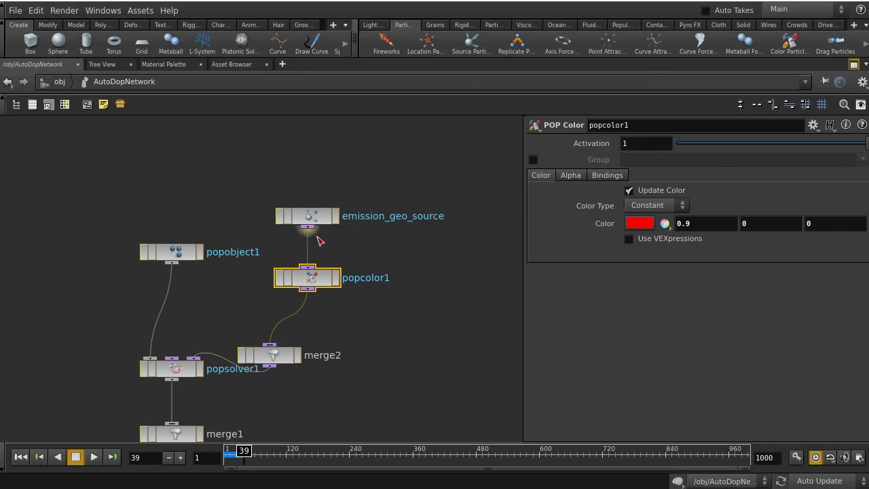
- Set the Just Born Group of emission_geo_source to birth
left_click(314, 218)
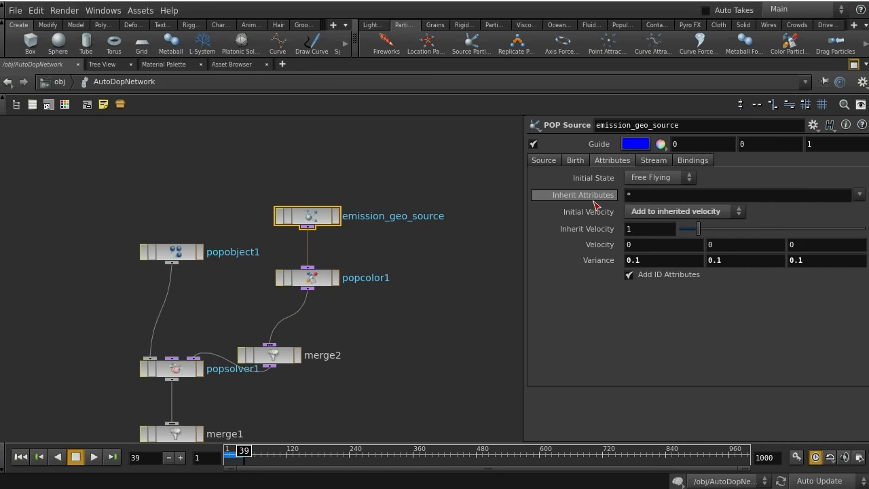
left_click(575, 162)
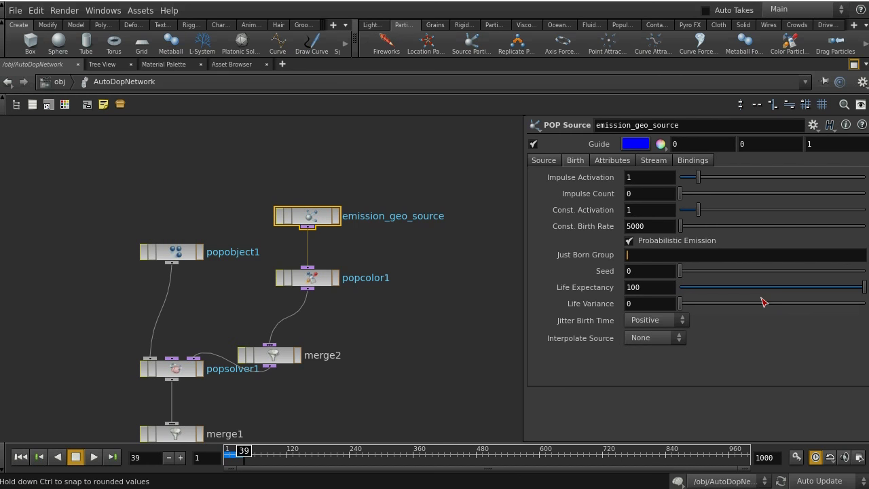
type("th")
key("Return")
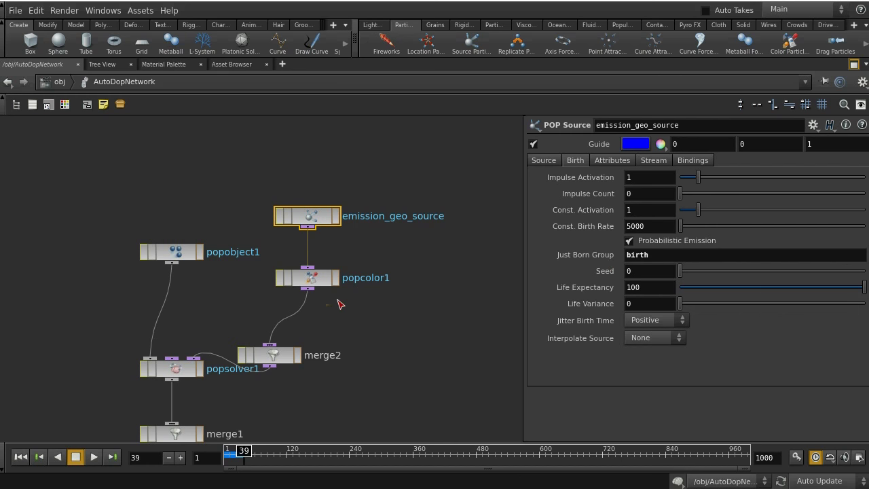
- Restrict popcolor1 to the birth group
left_click(323, 283)
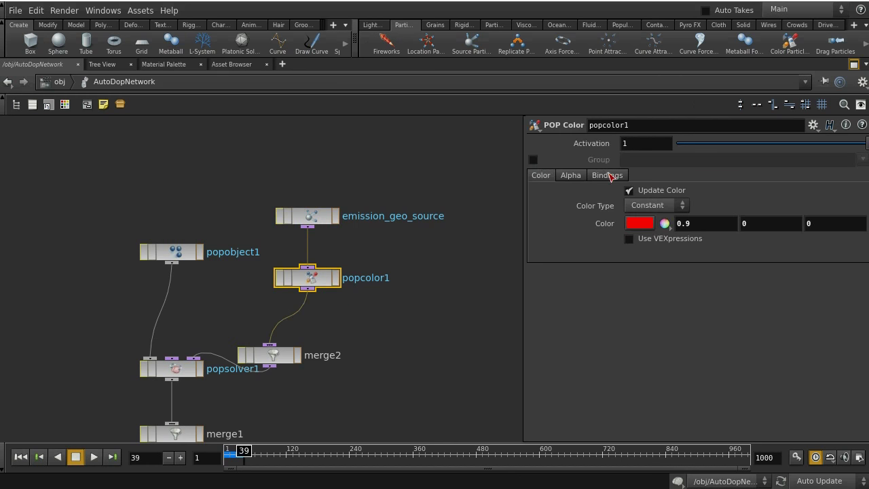
left_click(533, 160)
left_click(862, 160)
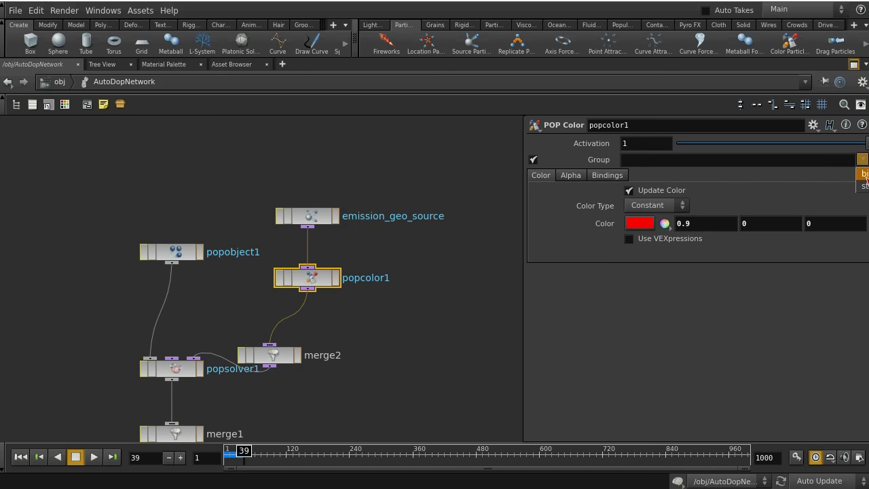
left_click(864, 175)
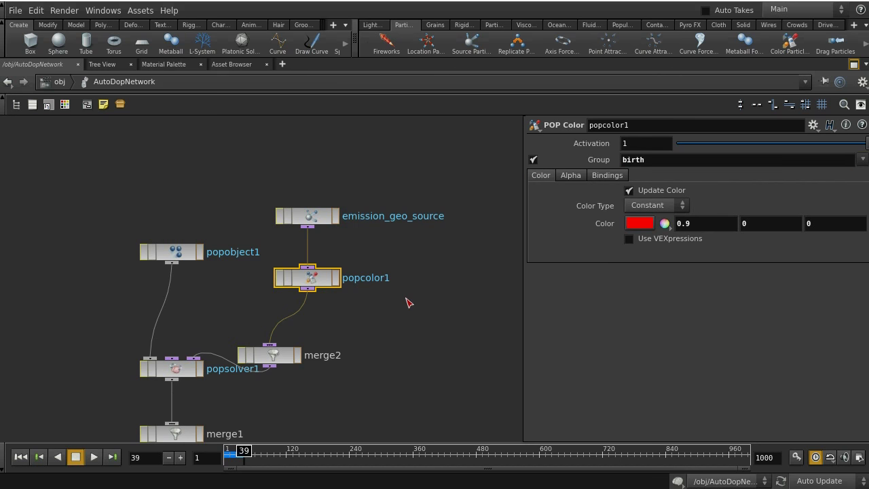
- Add a POP Stream node with the rule "ingroup = @P.y < -10;" and connect its output to merge2
middle_click_drag(408, 298, 301, 290)
scroll(349, 286, "down", 2)
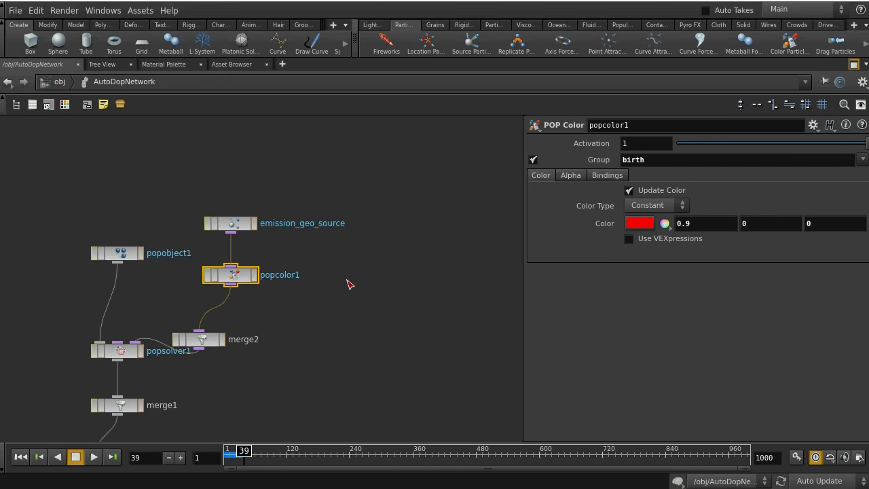
middle_click_drag(329, 364, 339, 346)
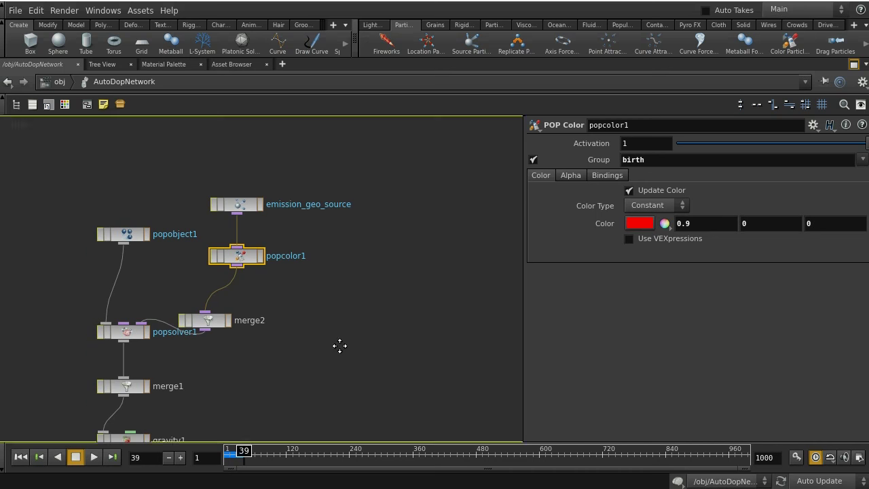
left_click(419, 228)
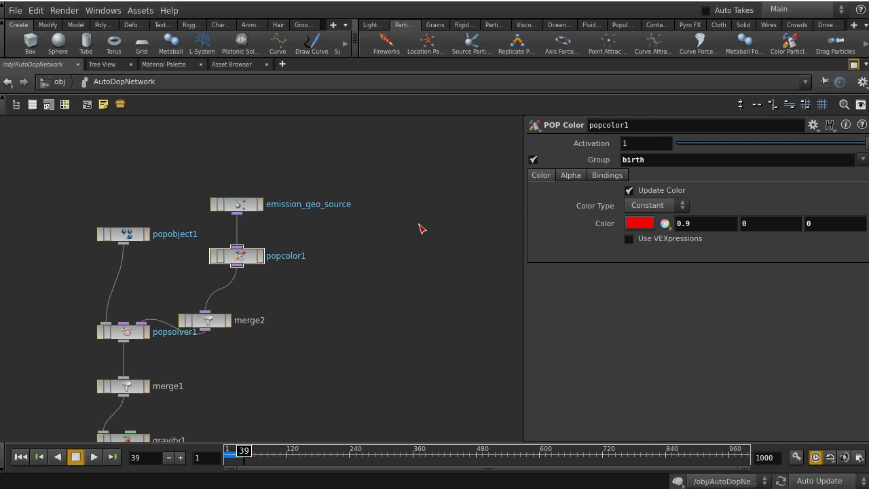
key("Tab")
type("pop")
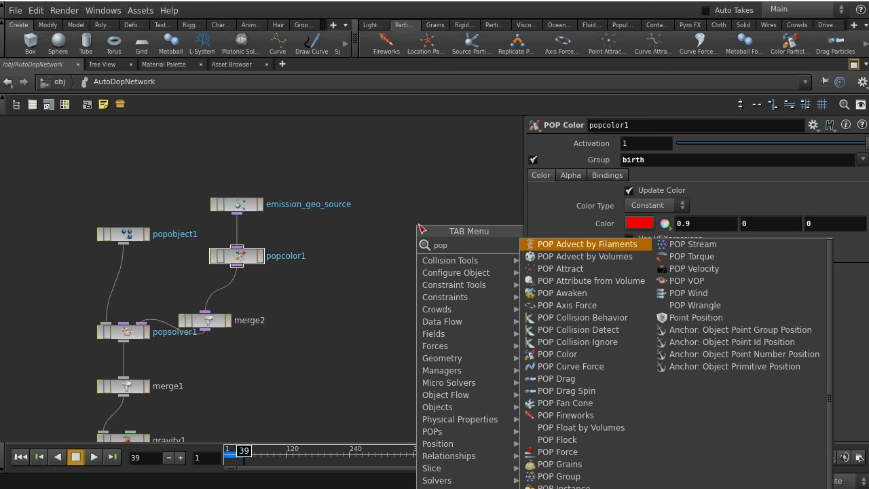
type(" st")
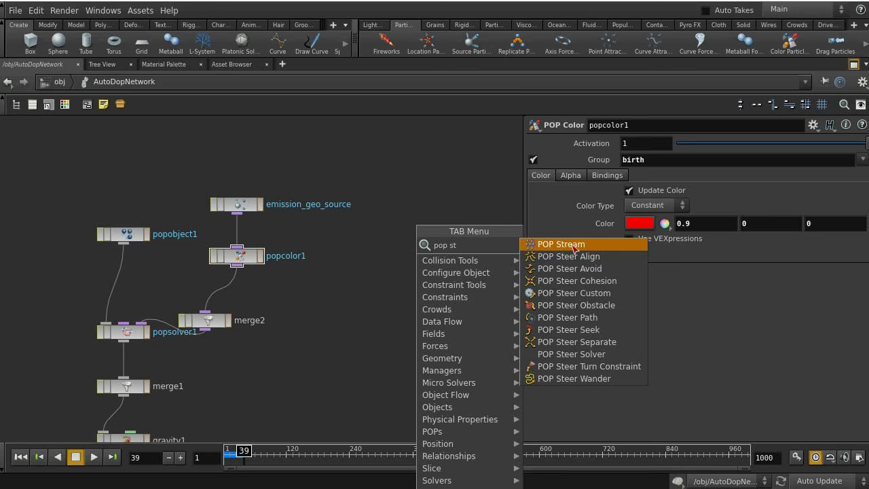
left_click(561, 245)
left_click(386, 248)
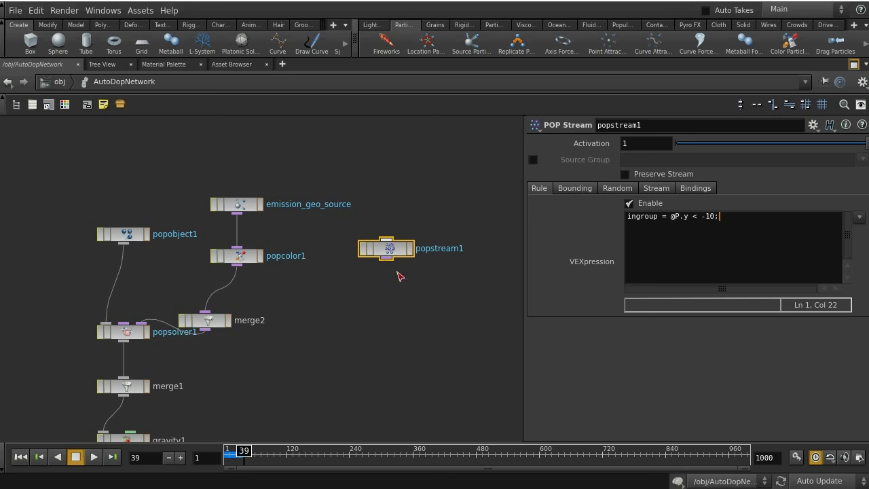
left_click_drag(385, 258, 205, 314)
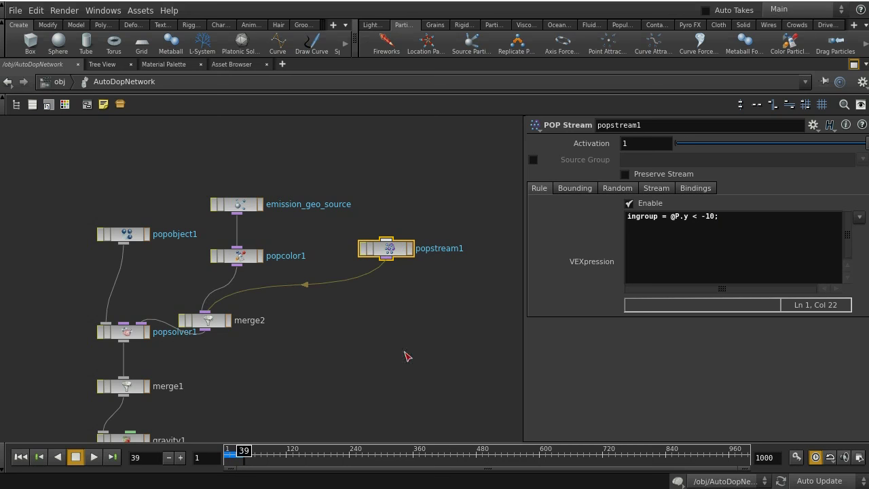
- Move popstream1 farther from the other nodes and insert a POP Color node between it and merge2
left_click_drag(386, 248, 453, 215)
key("Tab")
type("pop")
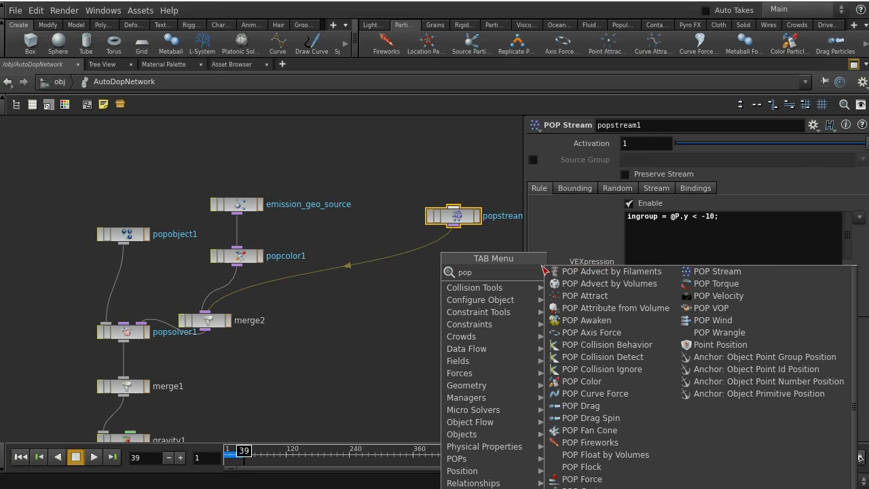
left_click(581, 381)
key("Escape")
left_click(433, 267)
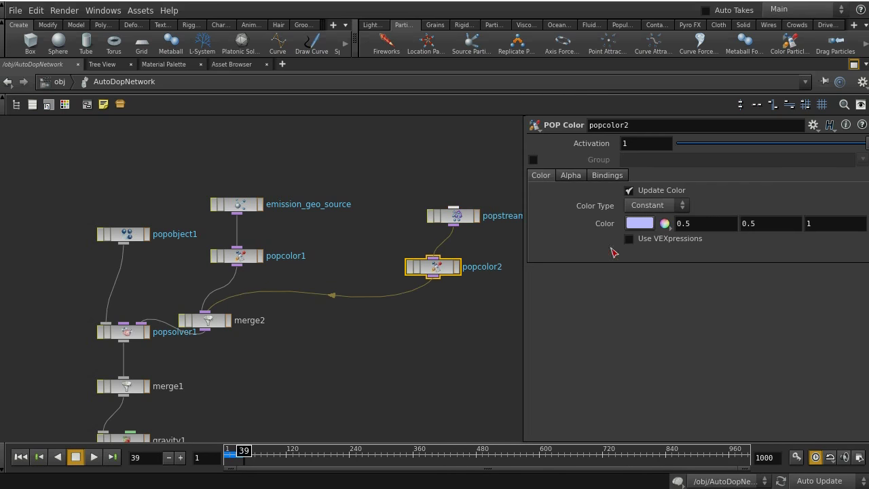
- Set the constant color of popcolor2 to yellow (0.9, 0.9, 0) and restore the network view to its normal size
left_click(639, 223)
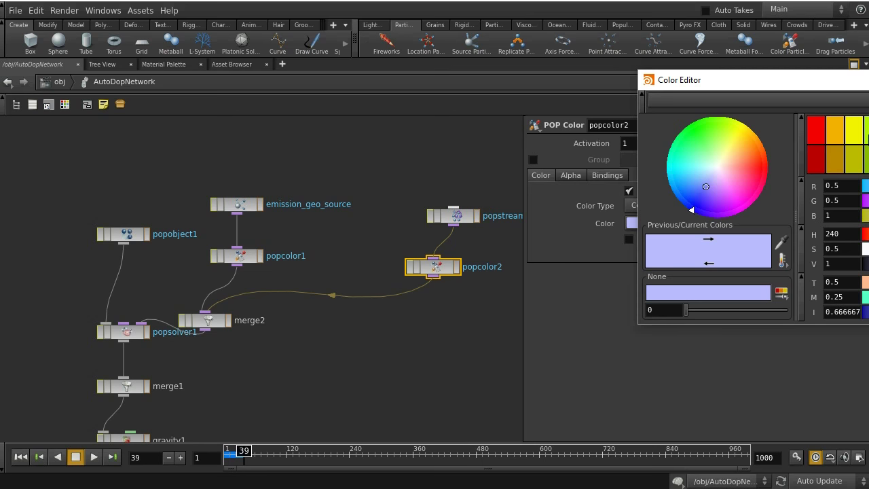
left_click(740, 127)
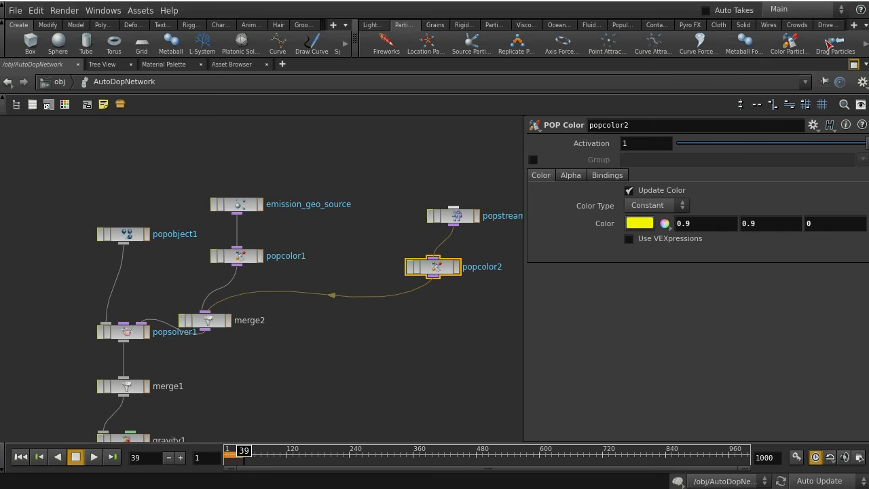
left_click(854, 66)
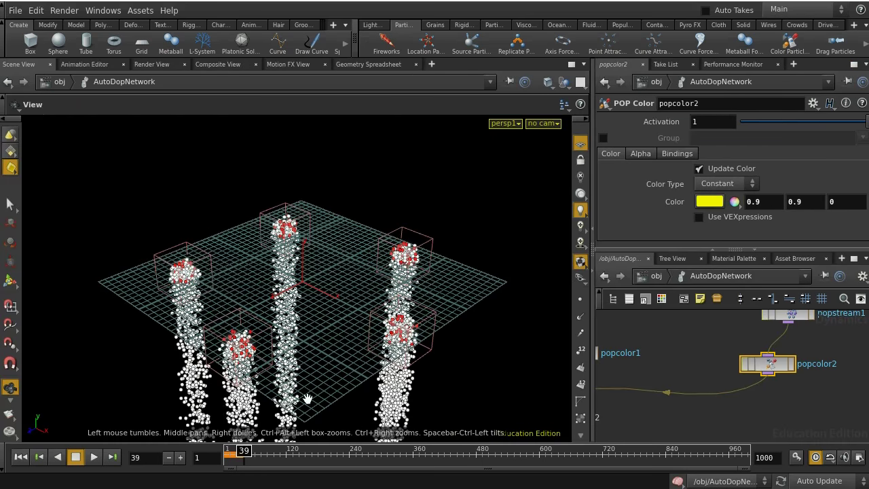
- Play the simulation from frame 1 to frame 42 and examine the colors along the full length of the particle streams
left_click(21, 456)
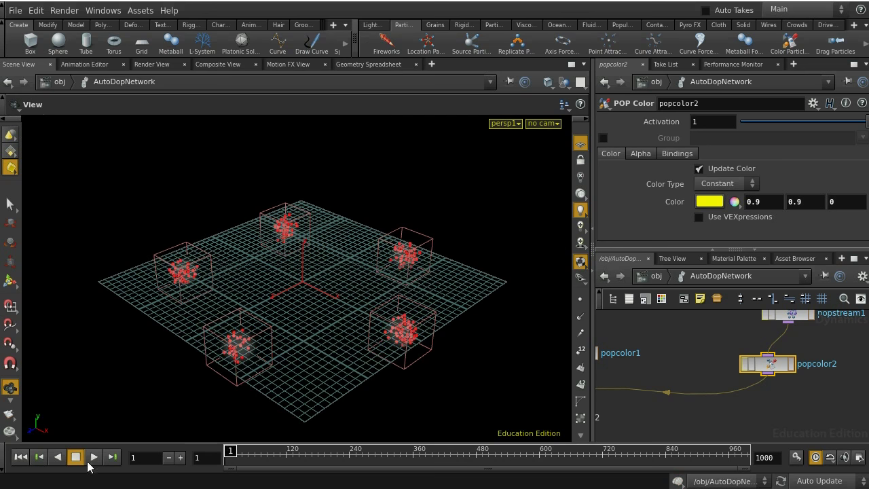
scroll(271, 258, "down", 5)
left_click_drag(270, 258, 270, 231)
left_click(96, 459)
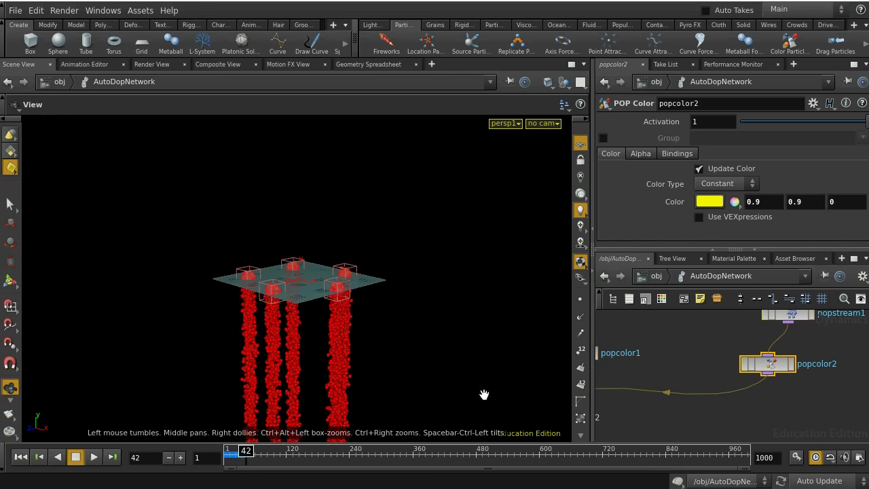
left_click_drag(483, 396, 495, 184)
middle_click_drag(495, 184, 475, 224)
scroll(434, 221, "down", 6)
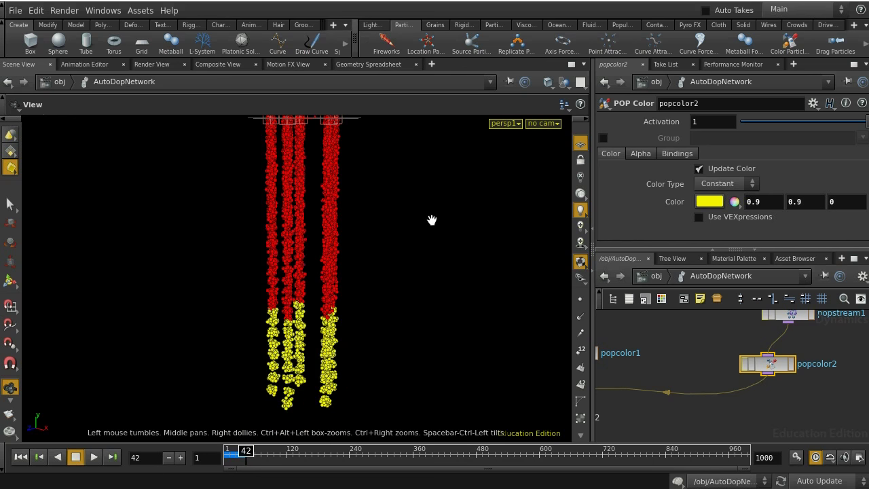
middle_click_drag(398, 300, 397, 333)
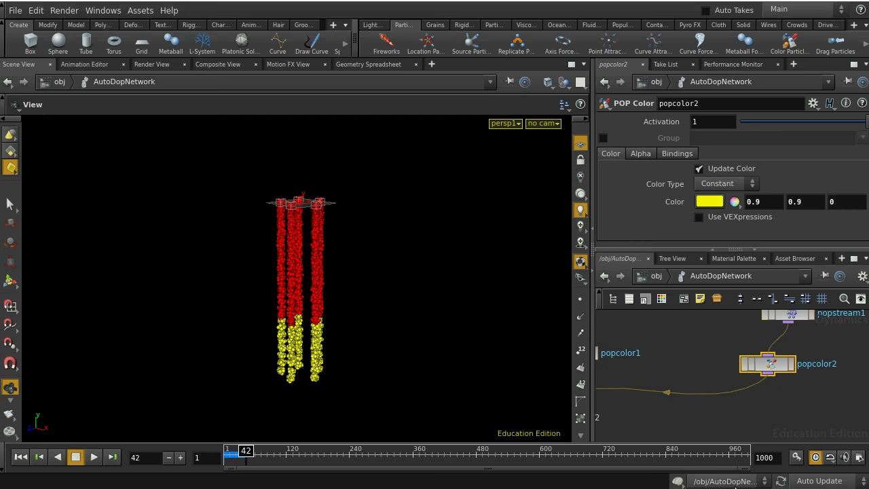
- Reorder the inputs of merge2 so that popcolor2 comes before popcolor1
middle_click_drag(681, 403, 841, 378)
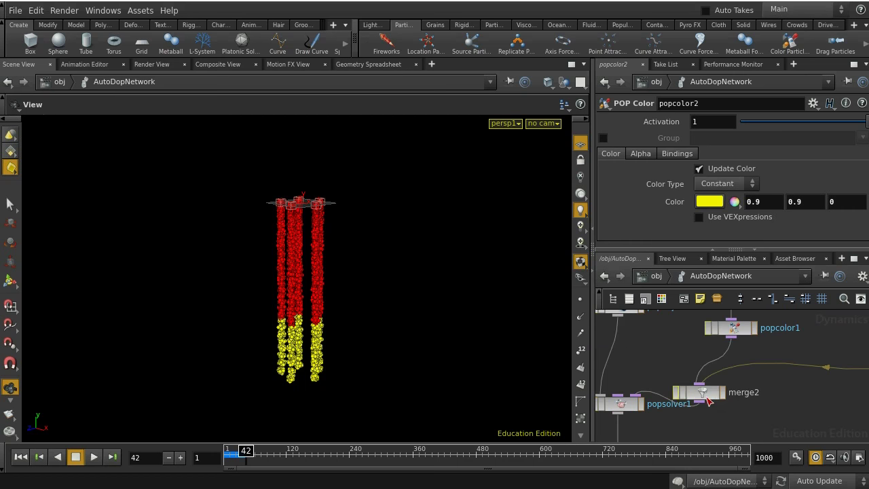
left_click(710, 398)
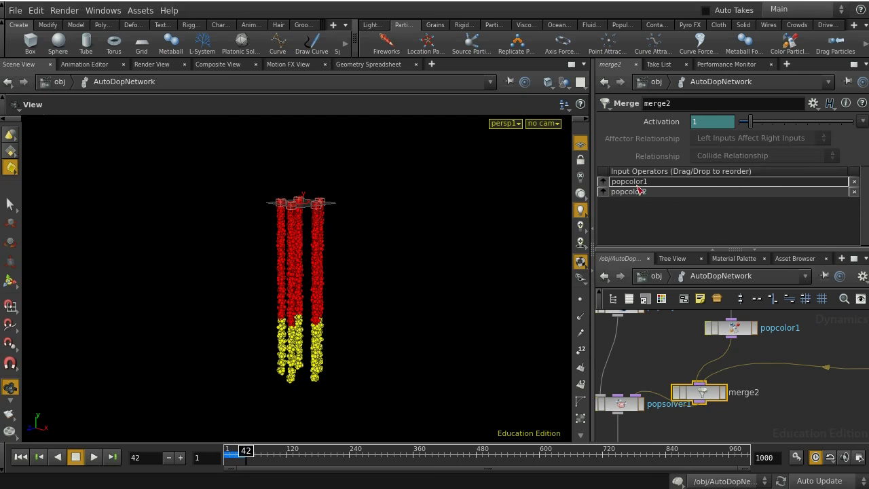
left_click_drag(603, 195, 604, 180)
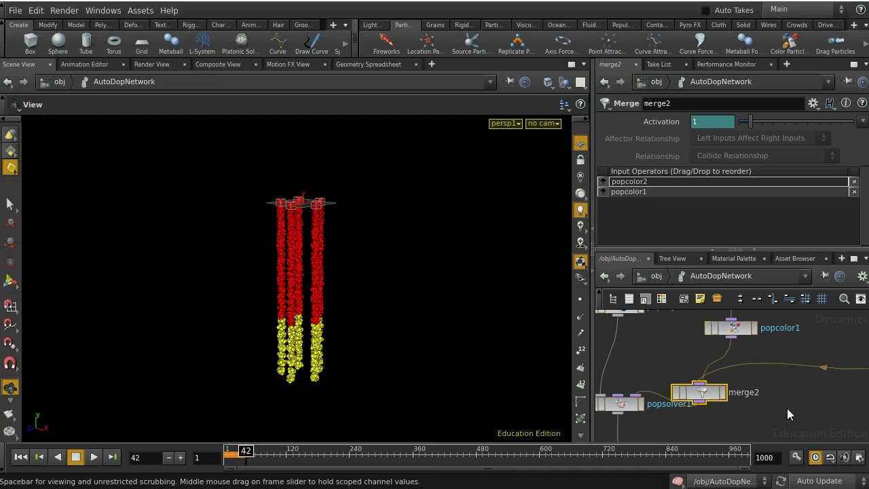
- Switch popcolor1's birth group restriction off and back on to compare the particle colors
middle_click_drag(792, 382, 783, 438)
left_click(731, 384)
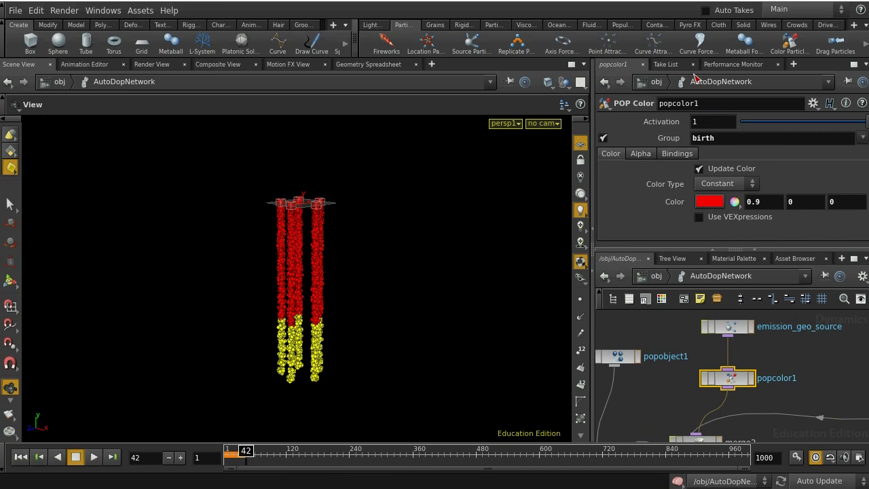
left_click(603, 137)
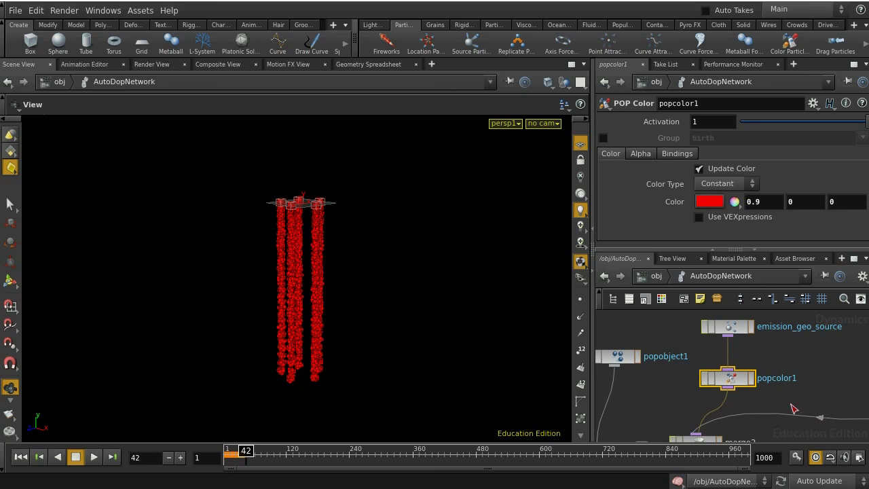
left_click(603, 138)
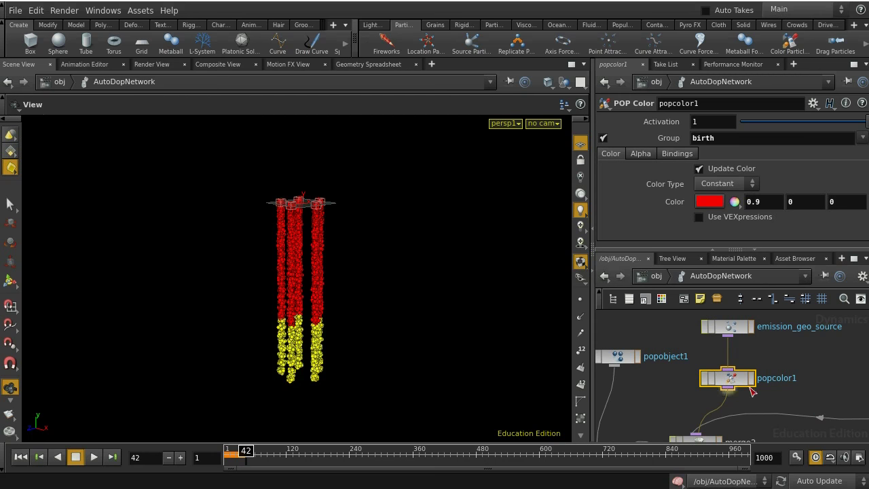
- Replay the simulation from frame 1 and stop it at frame 67 to check the particle colors
middle_click_drag(778, 434, 753, 378)
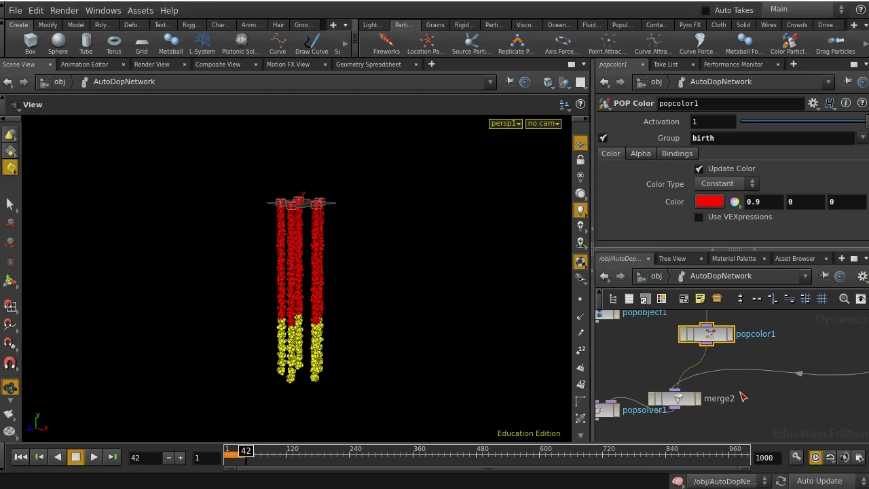
left_click(20, 456)
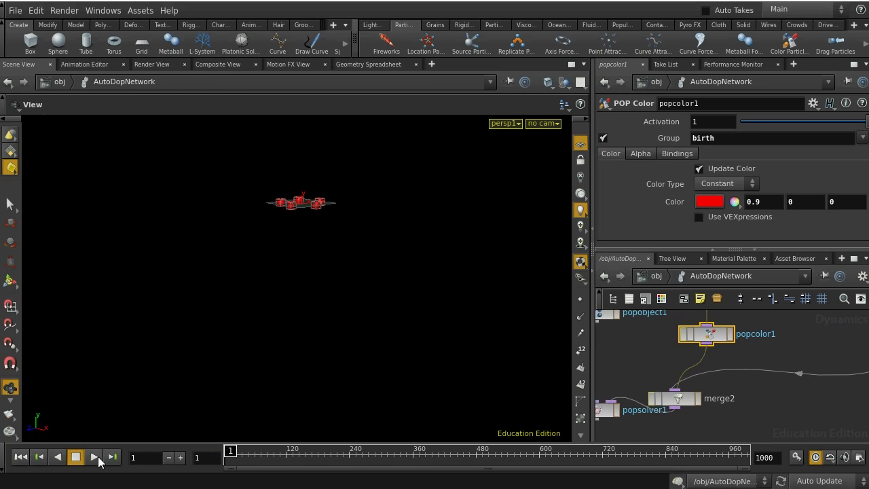
left_click(93, 457)
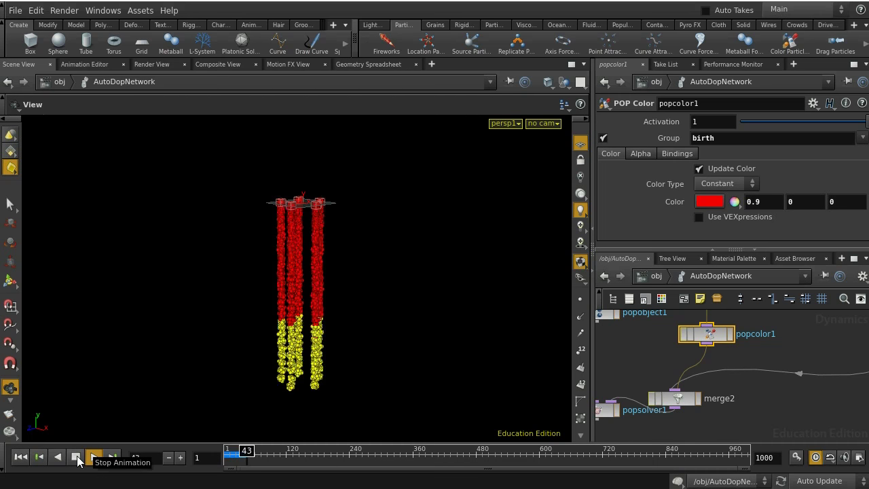
left_click(77, 459)
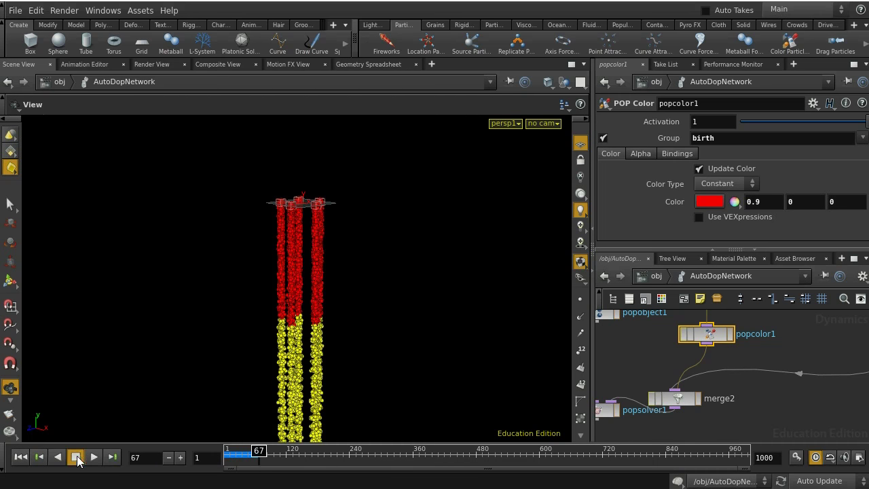
- Disable the group restriction on popcolor1 and examine the full particle streams from the side
left_click(603, 139)
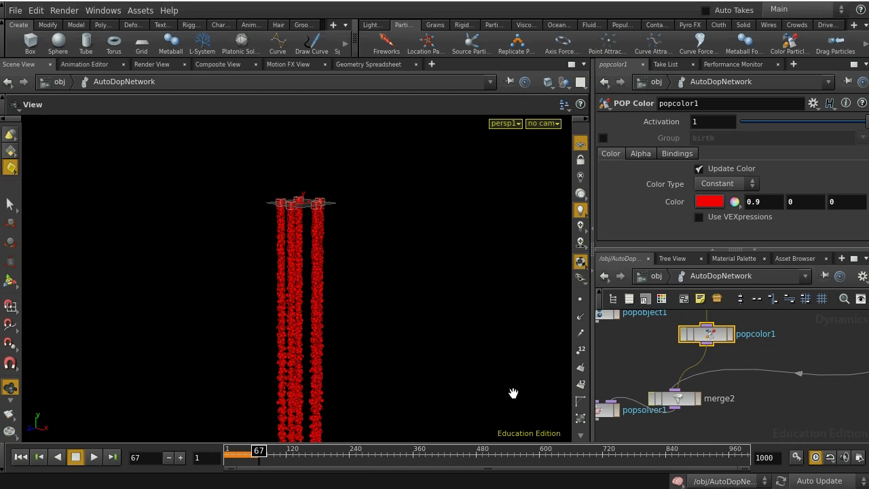
left_click_drag(402, 338, 387, 351)
middle_click_drag(386, 351, 380, 243)
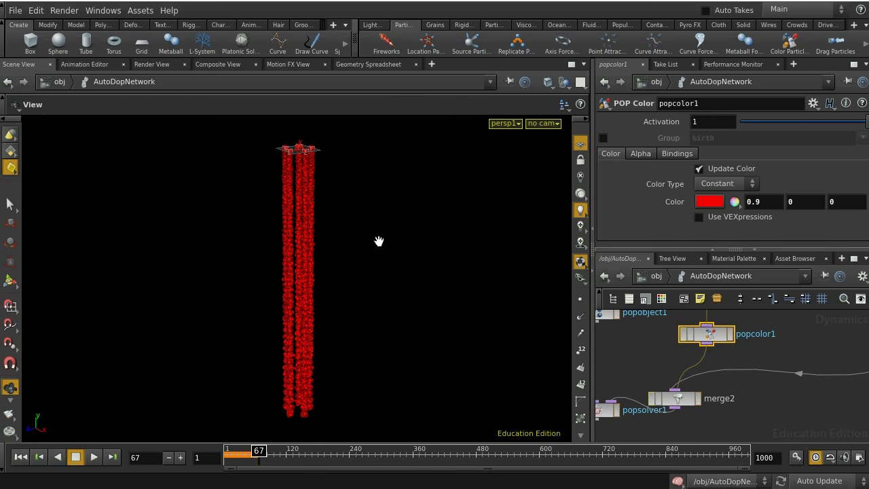
- Inspect the rule of popstream1 and the color settings of popcolor2
middle_click_drag(826, 358, 700, 365)
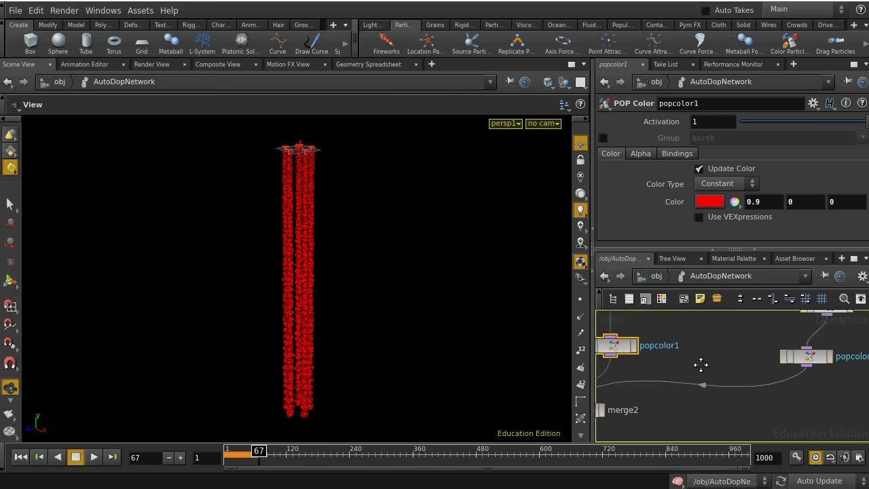
middle_click_drag(838, 372, 795, 411)
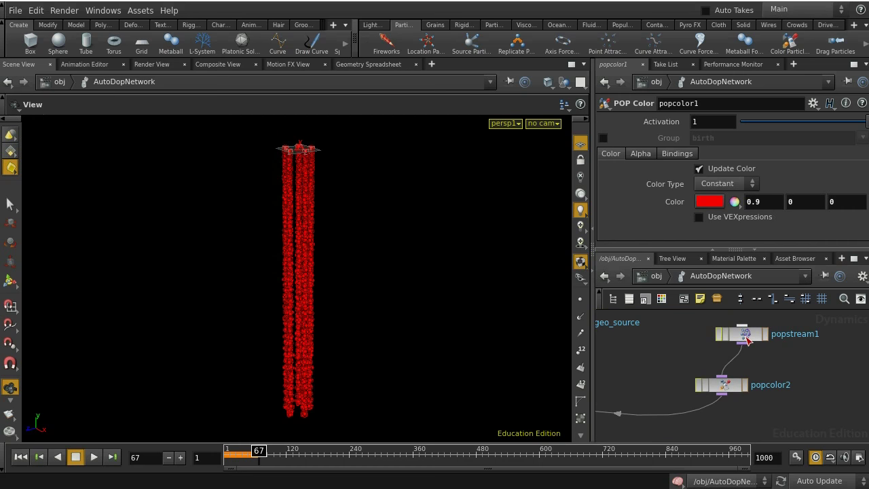
left_click(747, 337)
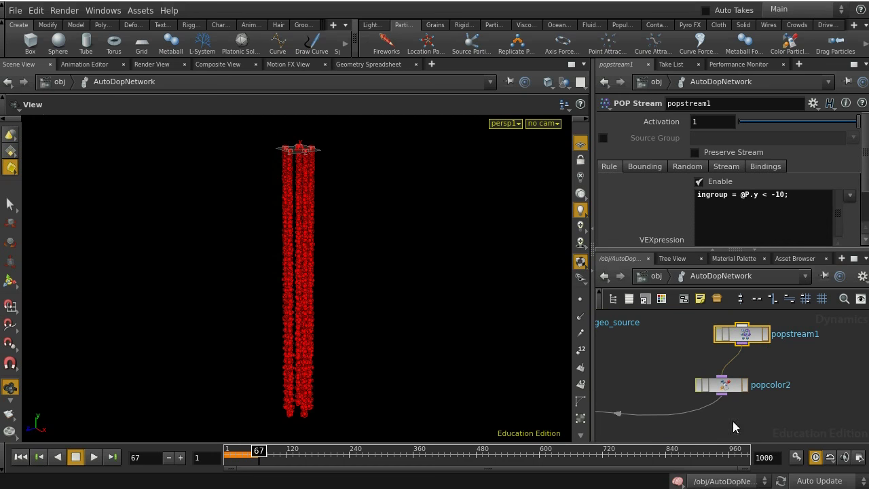
left_click(728, 384)
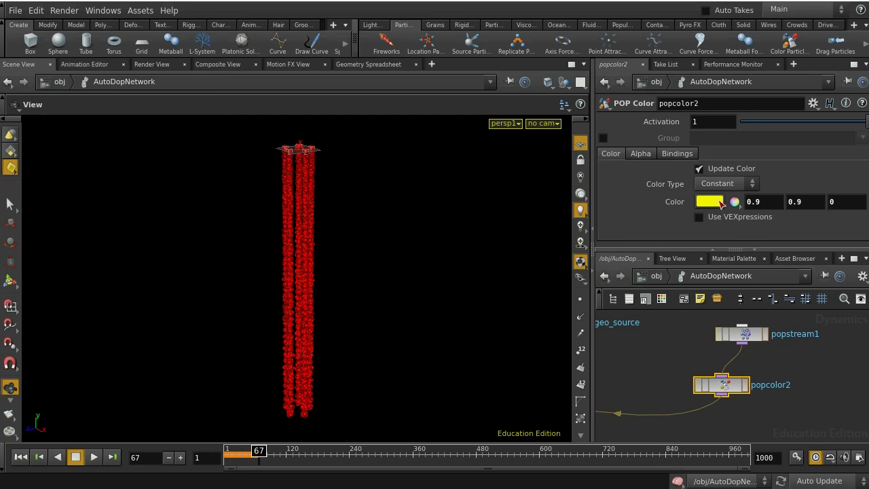
- Align popcolor2 directly below popstream1 in the network and review popstream1's rule
left_click_drag(723, 384, 743, 388)
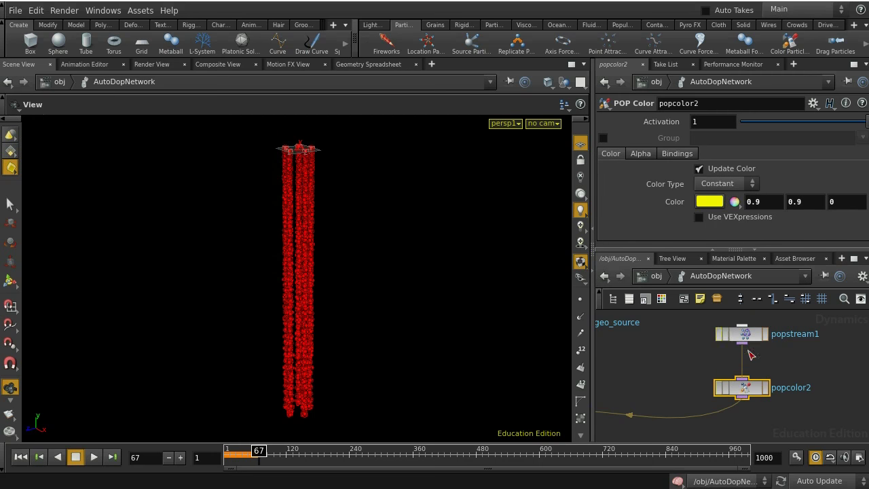
left_click(745, 338)
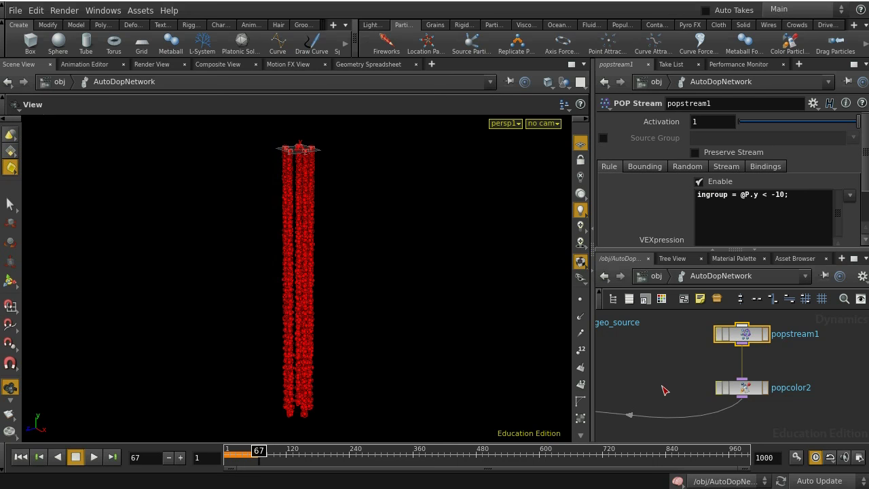
- Compare the parameters of emission_geo_source and popstream1 and trace how both branches feed into merge2
middle_click_drag(659, 373, 743, 367)
scroll(720, 369, "down", 5)
scroll(742, 365, "up", 3)
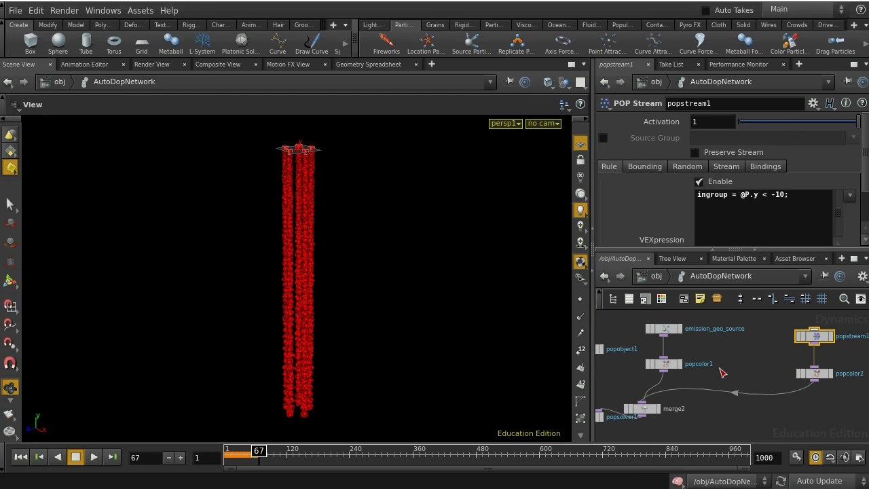
left_click(662, 330)
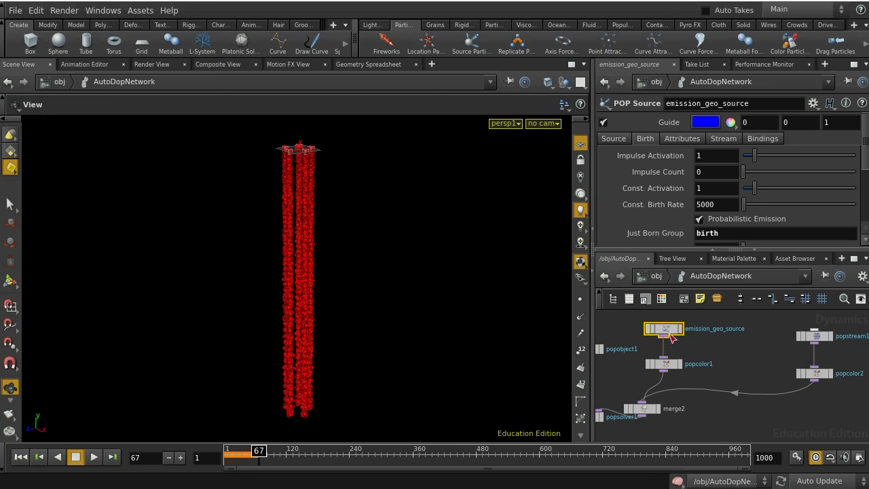
left_click(814, 336)
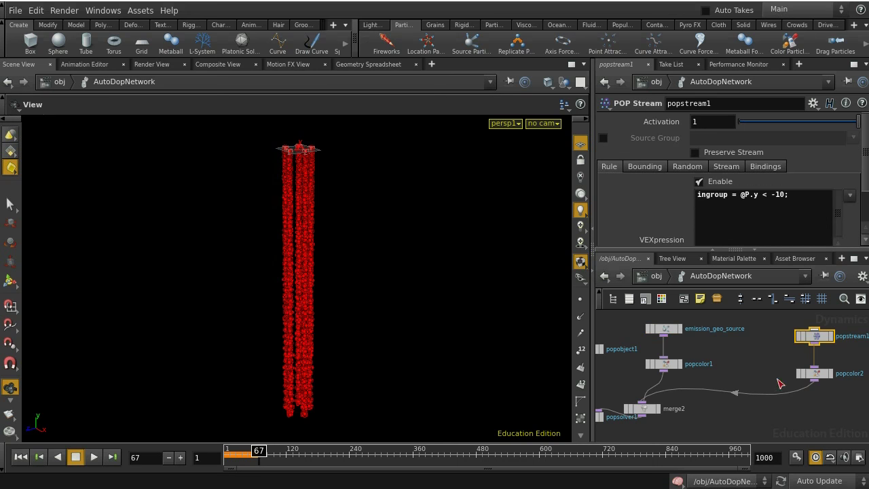
left_click(660, 330)
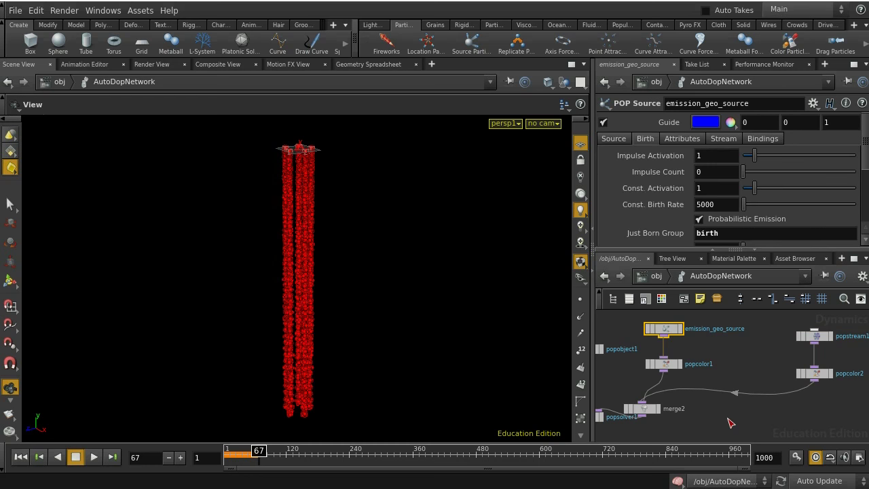
left_click(817, 336)
scroll(752, 408, "up", 2)
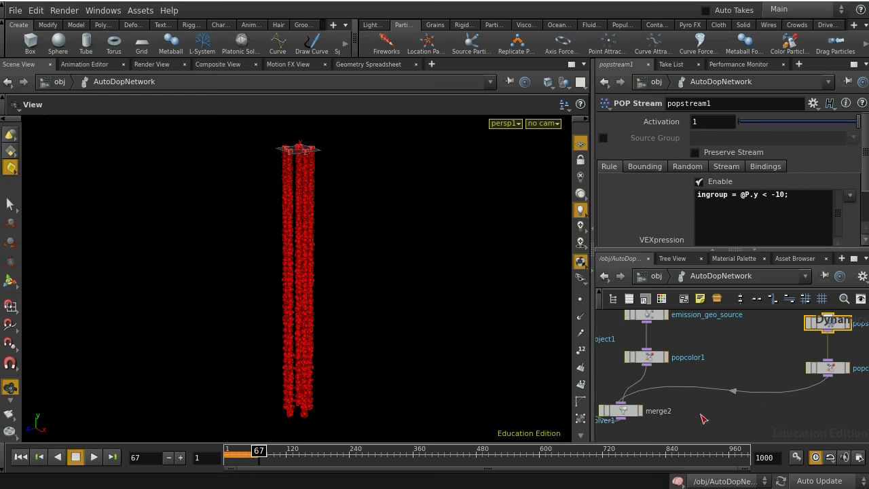
middle_click_drag(697, 401, 723, 427)
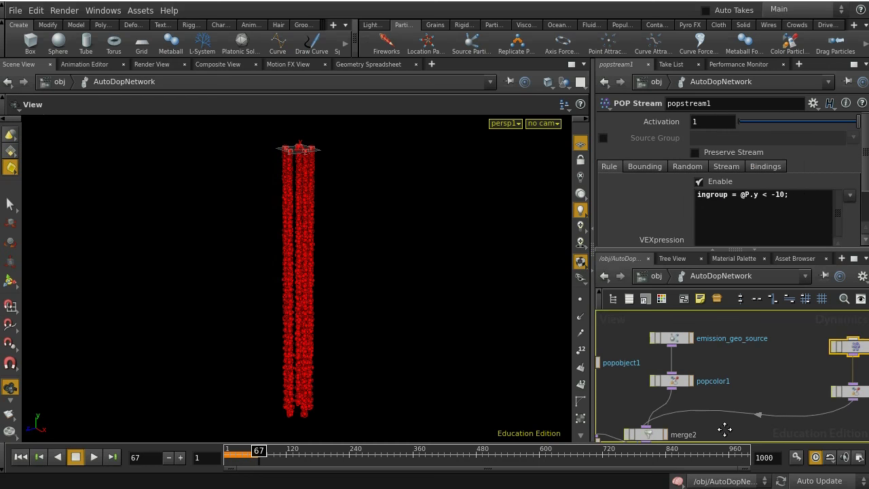
scroll(790, 367, "down", 2)
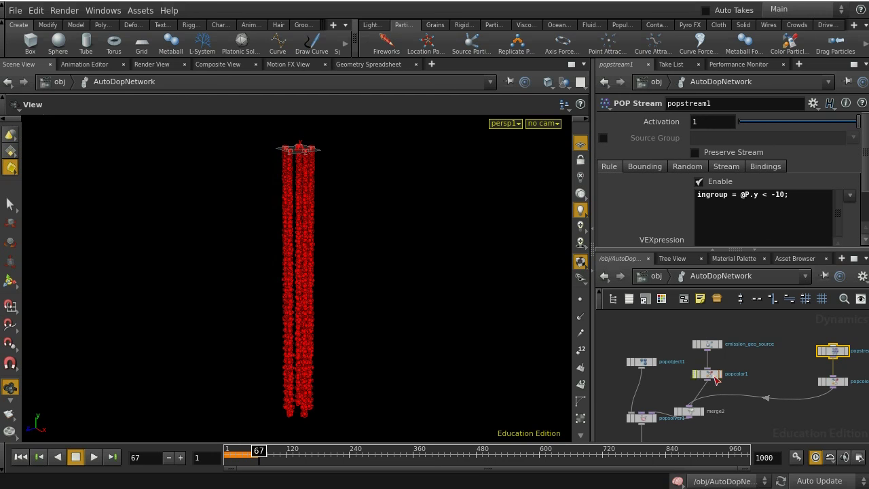
- Re-enable the birth group restriction on popcolor1 after checking popcolor2's color settings
left_click(829, 381)
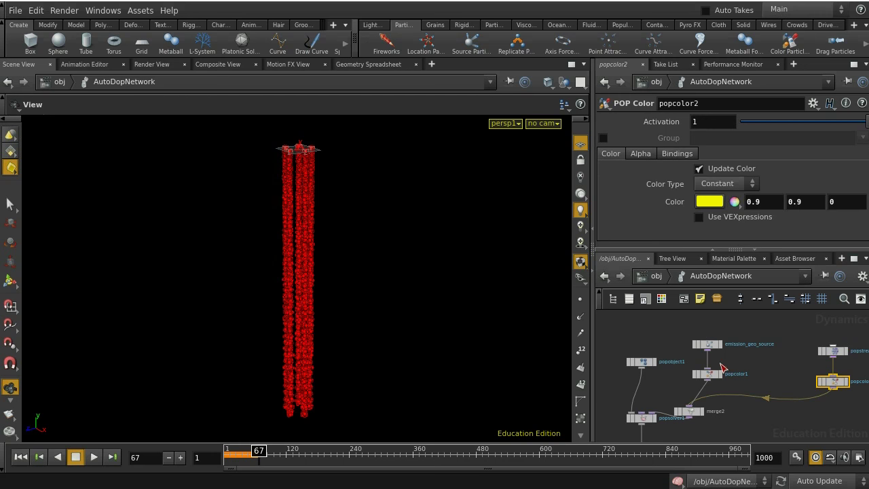
left_click(711, 373)
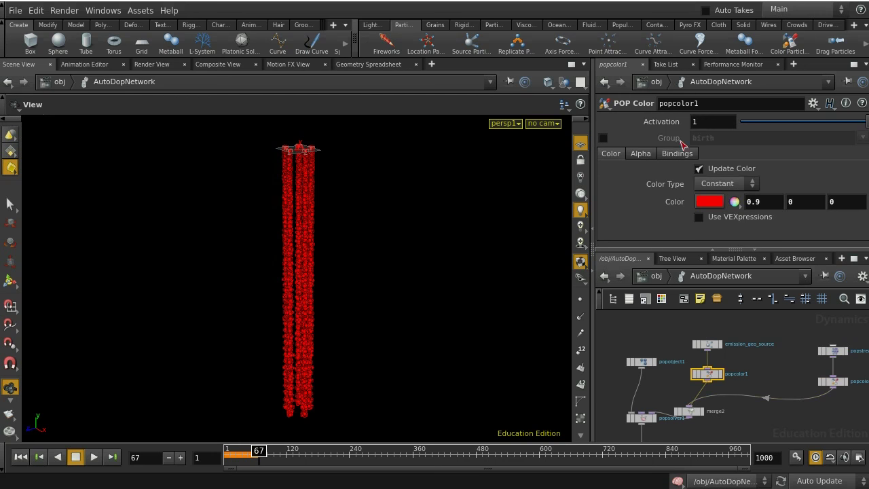
left_click(604, 138)
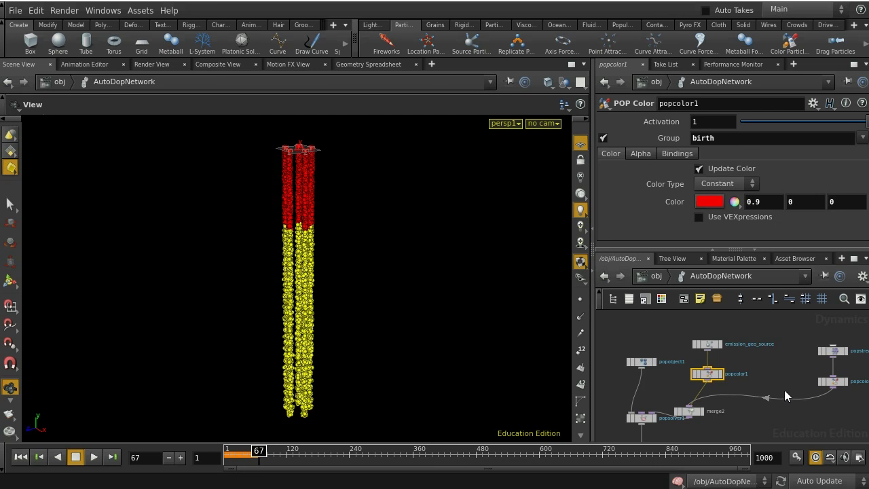
- Space out the network by moving merge2 lower and emission_geo_source higher above popcolor1
middle_click_drag(783, 386, 772, 357)
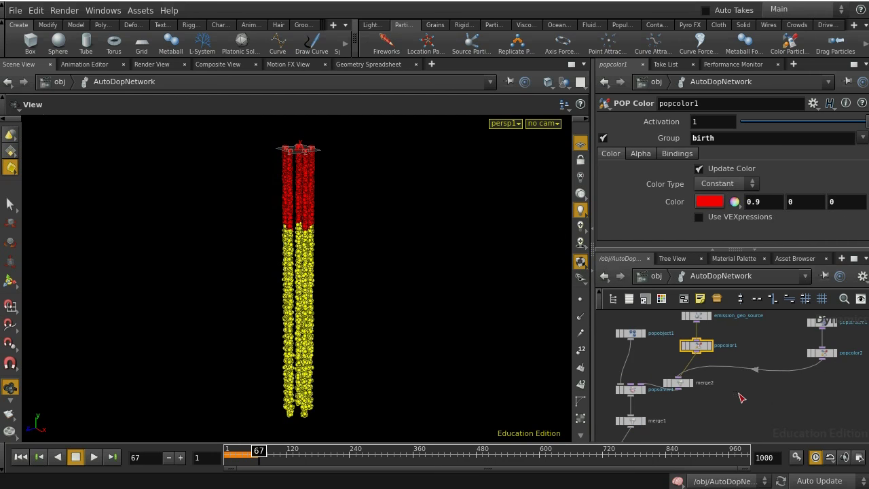
left_click_drag(684, 394, 719, 416)
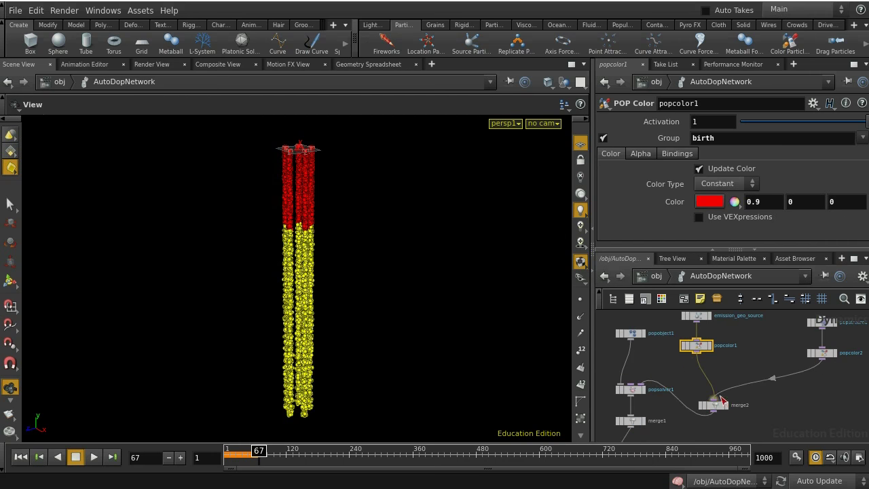
middle_click_drag(748, 361, 746, 411)
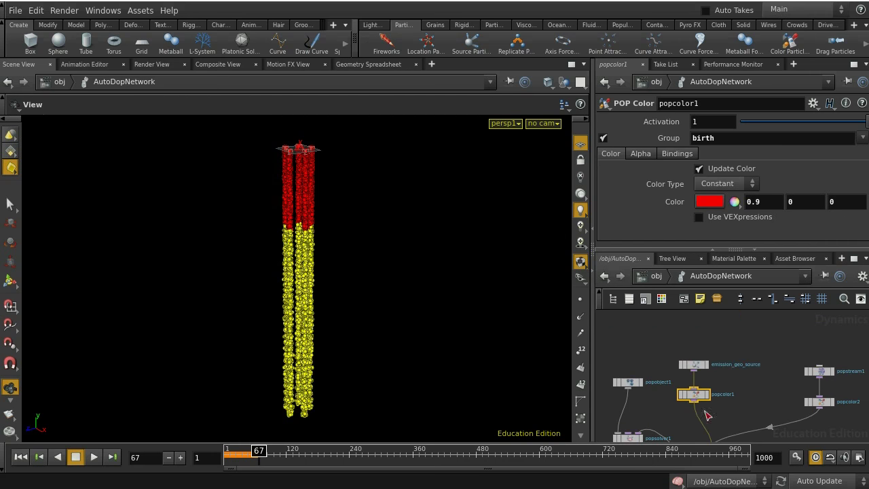
left_click_drag(698, 371, 697, 360)
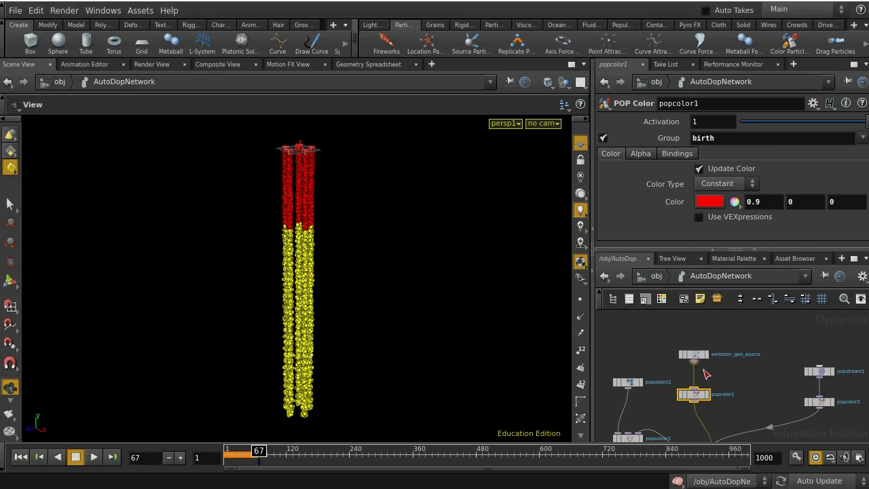
- Save the scene, and delete popstream1 and popcolor2 from the network
left_click(819, 373)
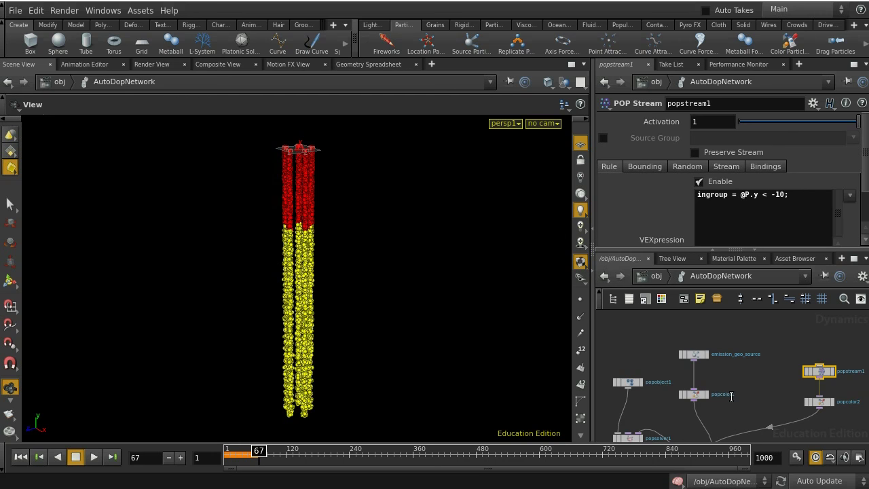
scroll(747, 400, "down", 3)
key("ctrl+s")
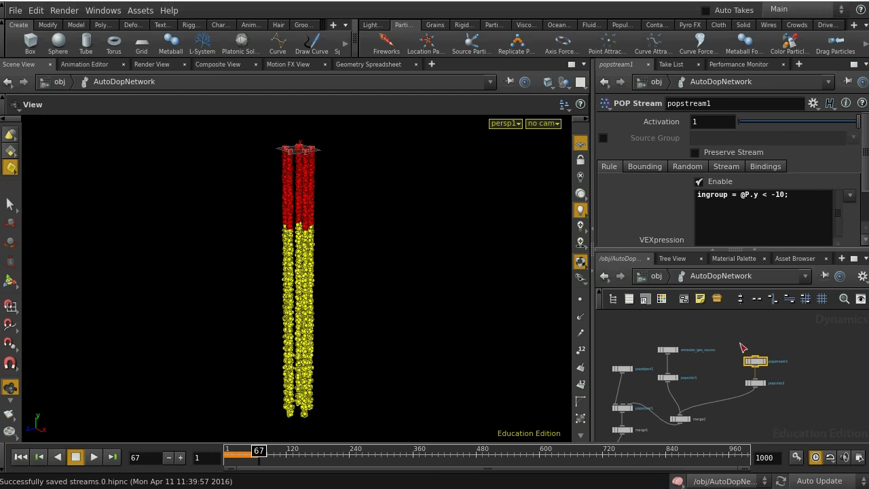
left_click_drag(743, 348, 795, 412)
key("Delete")
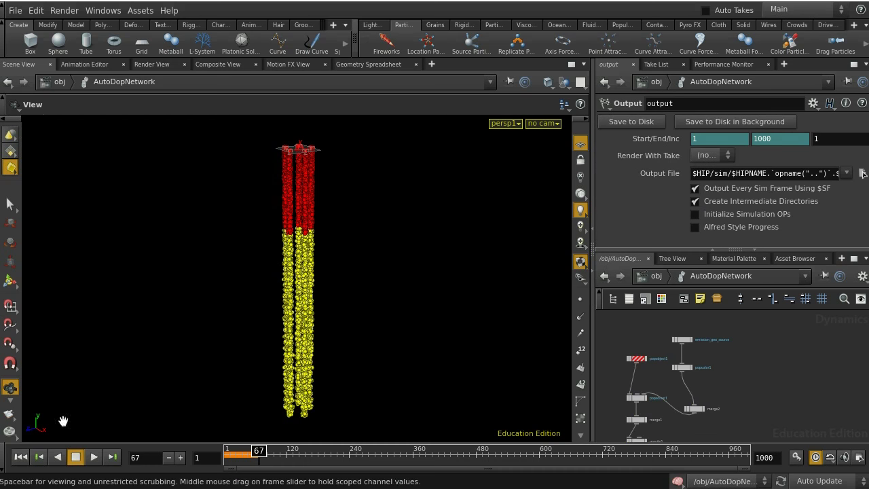
- Return the simulation to frame 1 and frame the emitter boxes and grid in the perspective view
left_click(20, 457)
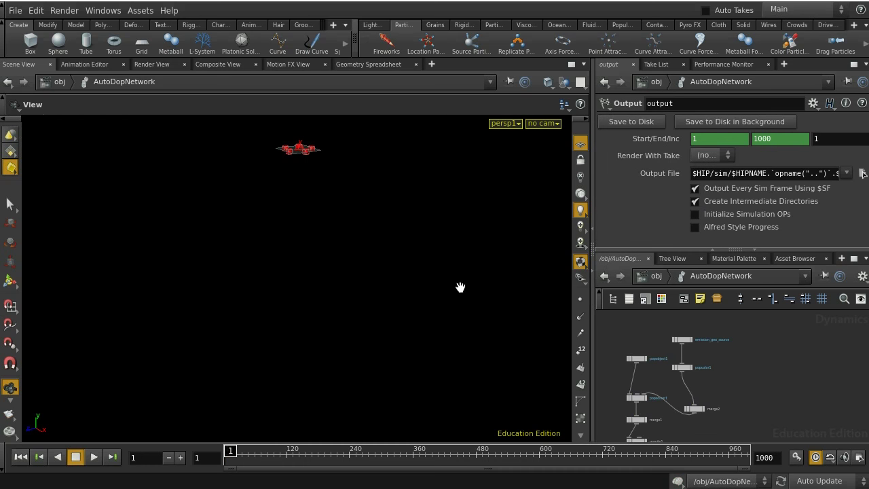
left_click_drag(459, 289, 429, 290)
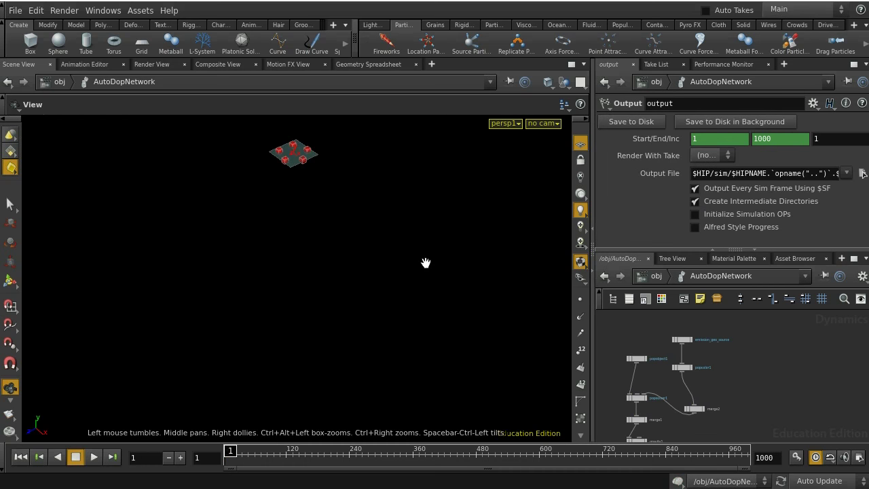
key("h")
left_click_drag(412, 247, 414, 205)
scroll(414, 205, "down", 5)
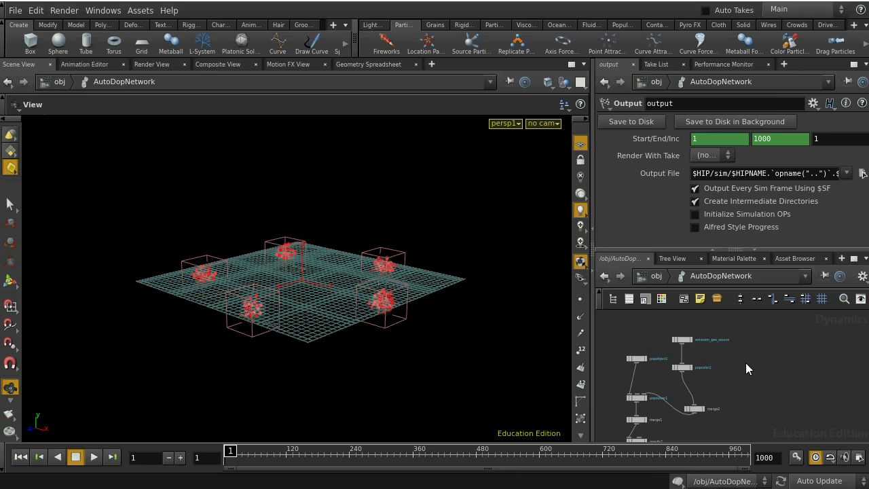
- Make room below emission_geo_source and insert a POP Wrangle between it and popcolor1
scroll(754, 360, "up", 3)
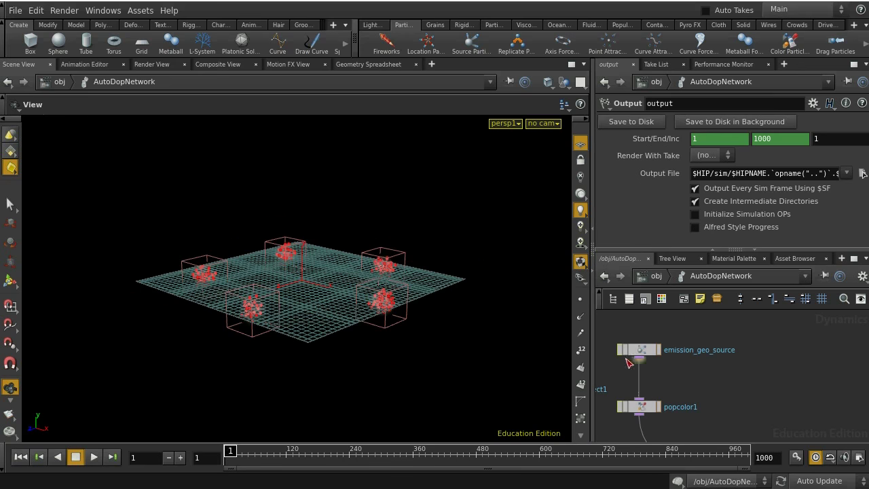
left_click_drag(662, 335, 644, 331)
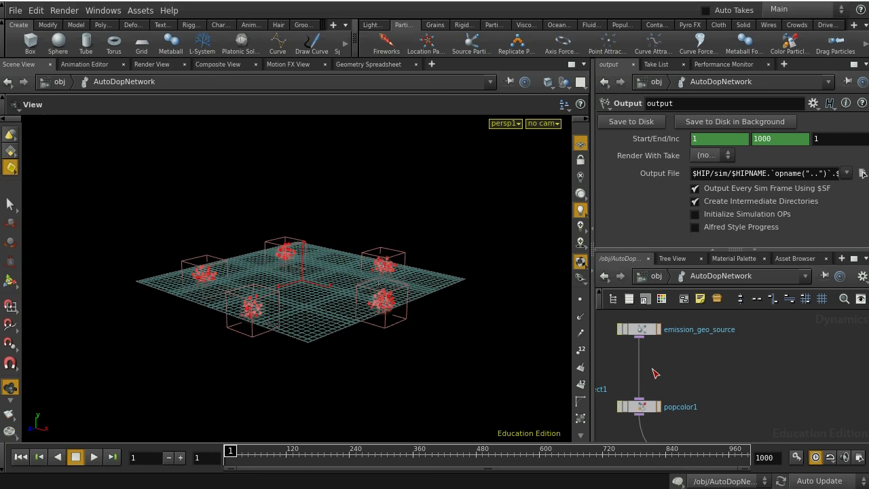
key("Tab")
type("pop w")
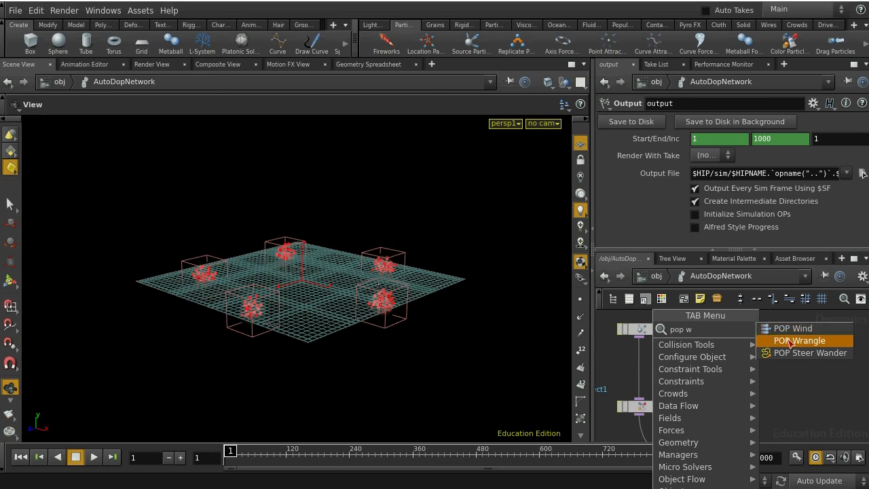
left_click(794, 340)
left_click(643, 376)
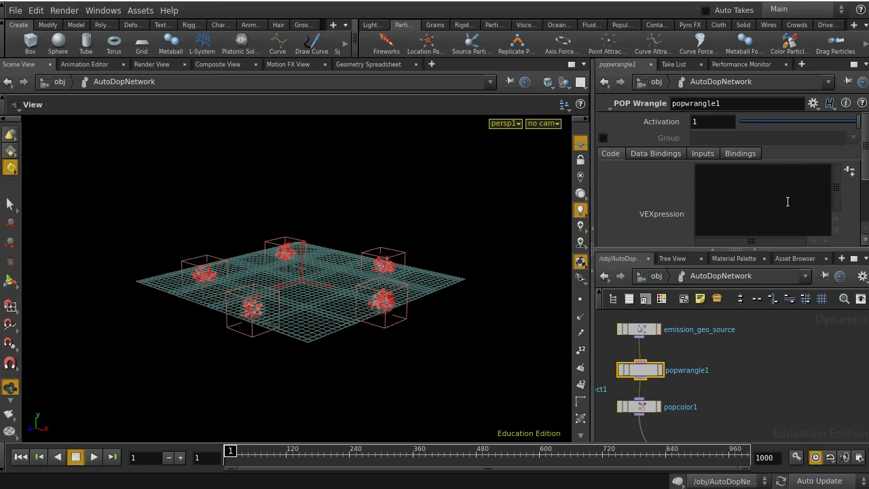
- Restrict popwrangle1 to the birth group and enter the VEXpression "i@state = 0;"
left_click(603, 138)
left_click(853, 137)
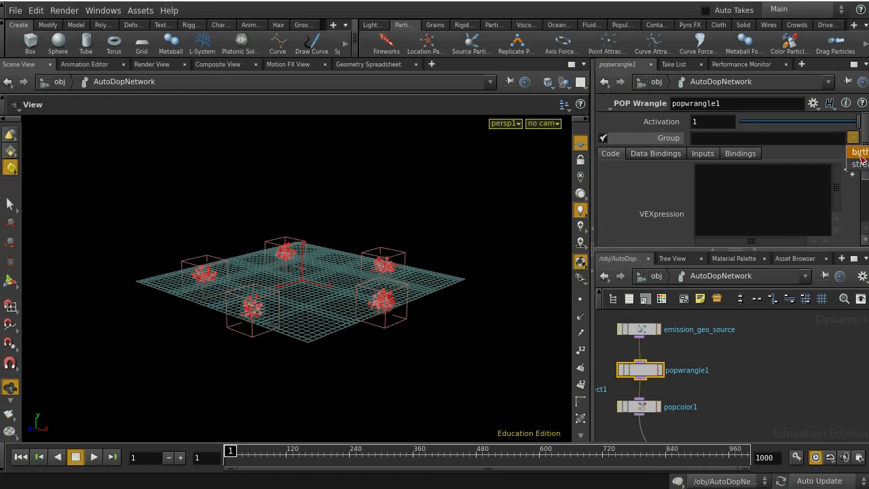
left_click(859, 156)
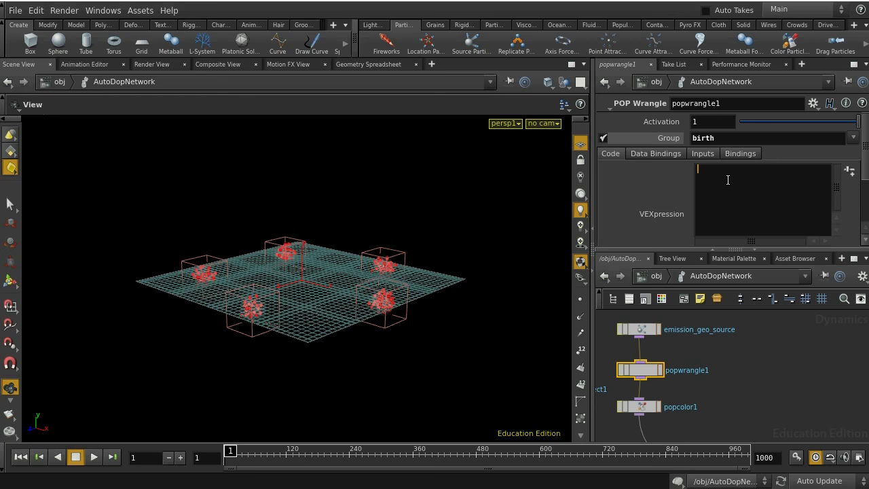
type("i@")
key("Escape")
type("state = 0;")
- Check popobject1's geometry in the spreadsheet with only the state attribute shown, and return to the scene view
left_click(388, 66)
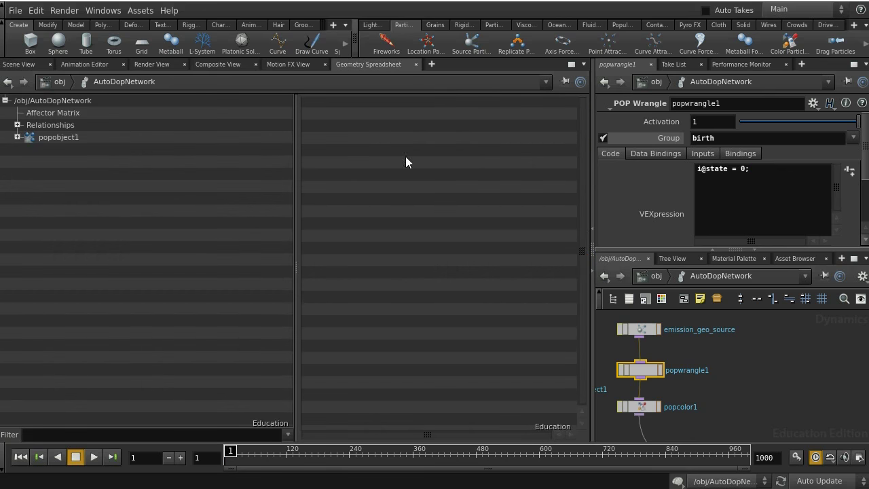
left_click(17, 137)
left_click(60, 225)
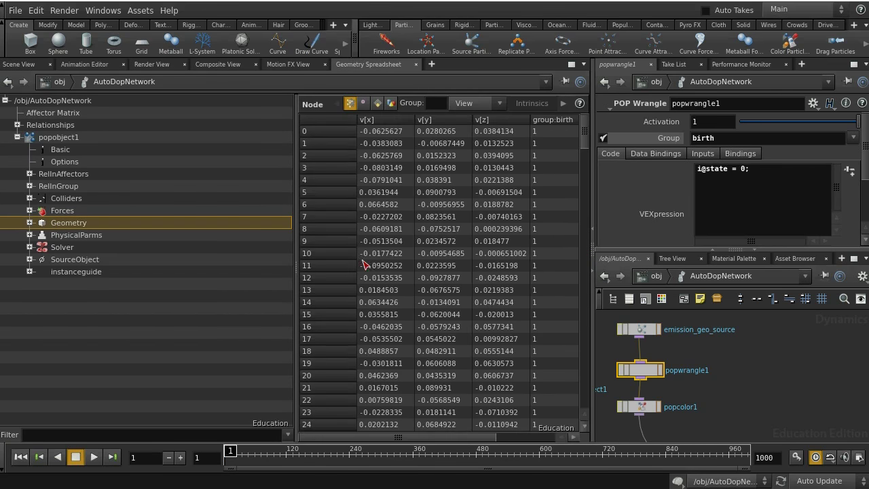
left_click(494, 107)
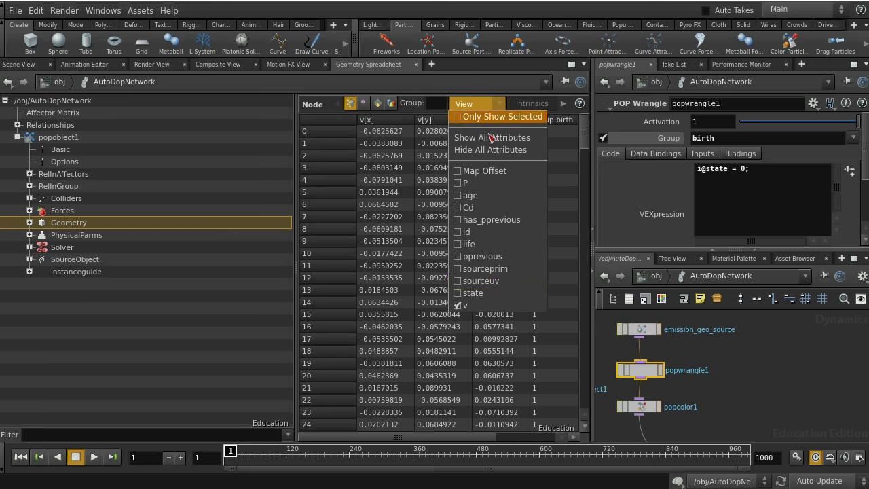
left_click(484, 150)
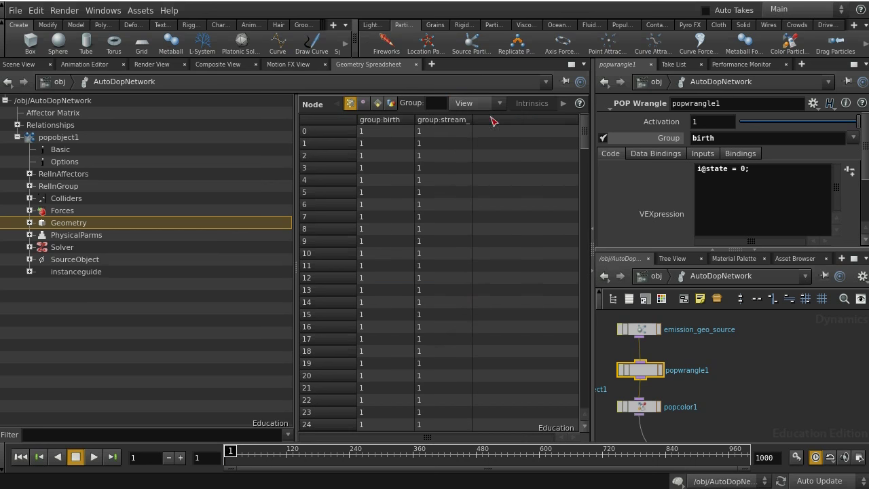
left_click(493, 107)
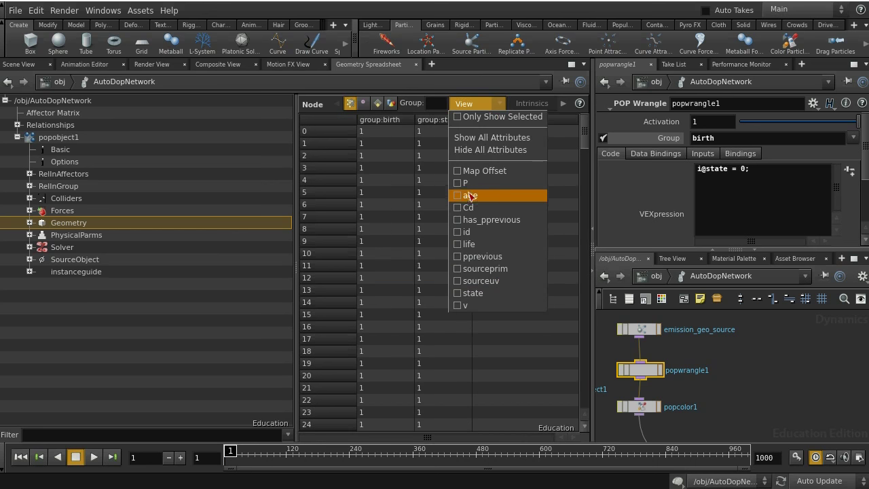
left_click(467, 294)
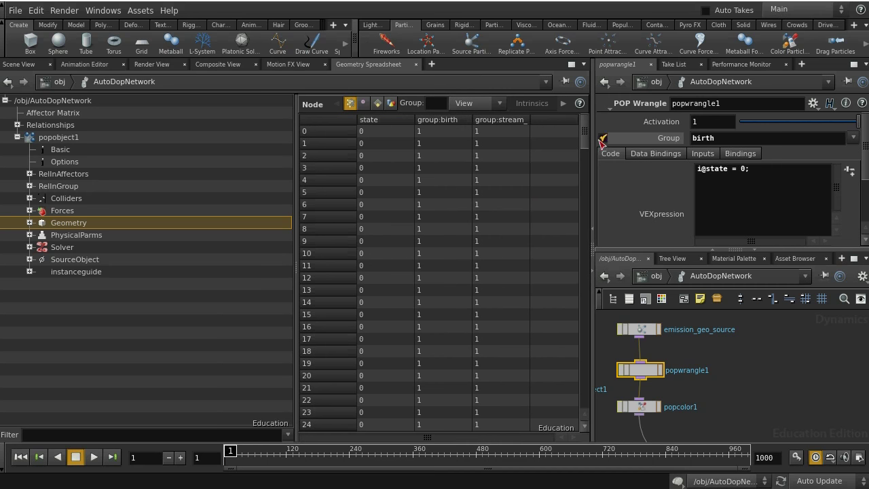
left_click(25, 65)
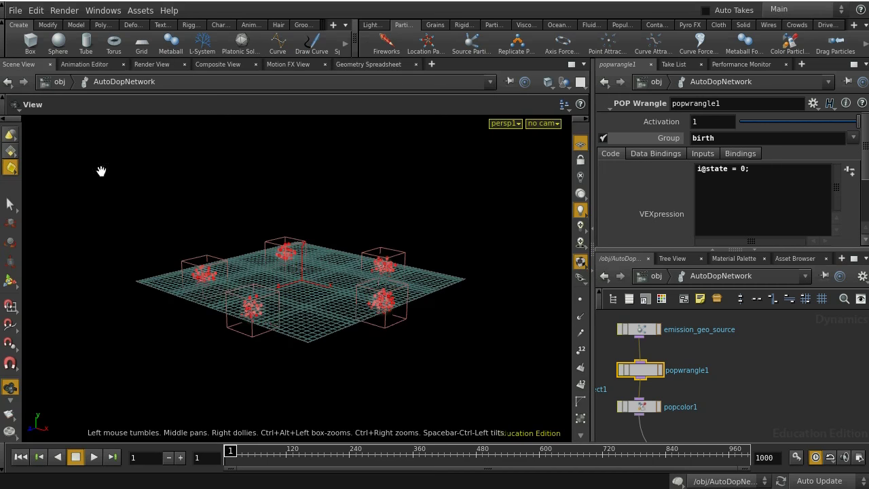
- Add a POP Stream beside popwrangle1, name it popstream_zero and set its rule to "ingroup = i@state == 0;"
scroll(719, 386, "down", 3)
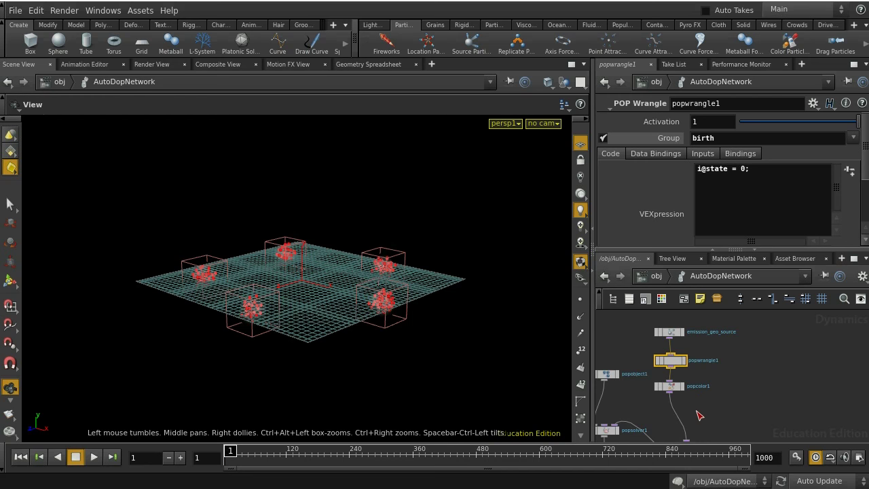
middle_click_drag(684, 436, 662, 421)
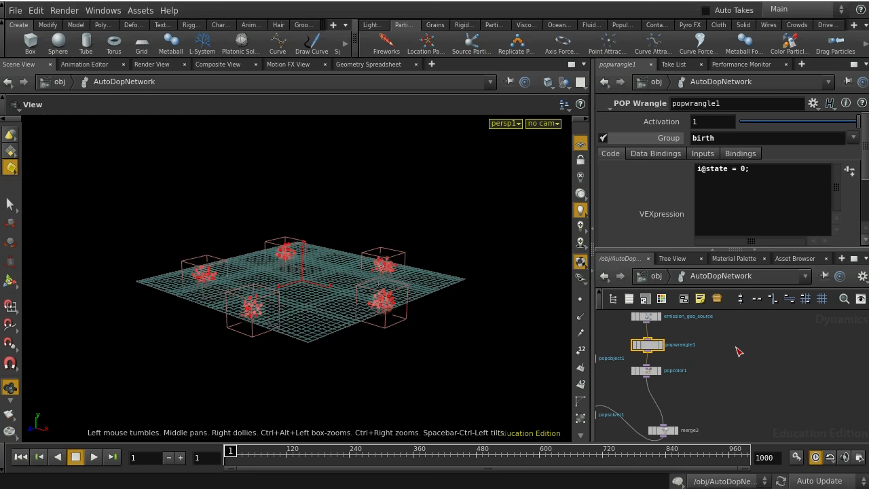
key("Tab")
type("stre")
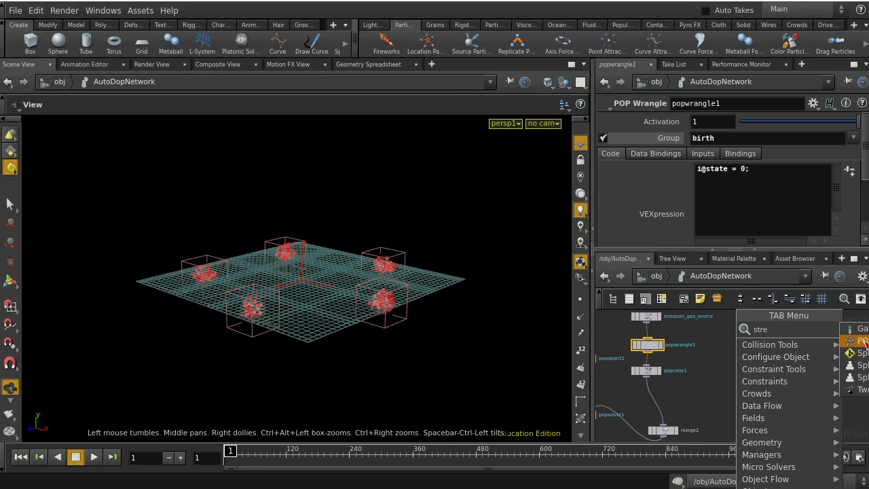
left_click(863, 340)
left_click(757, 347)
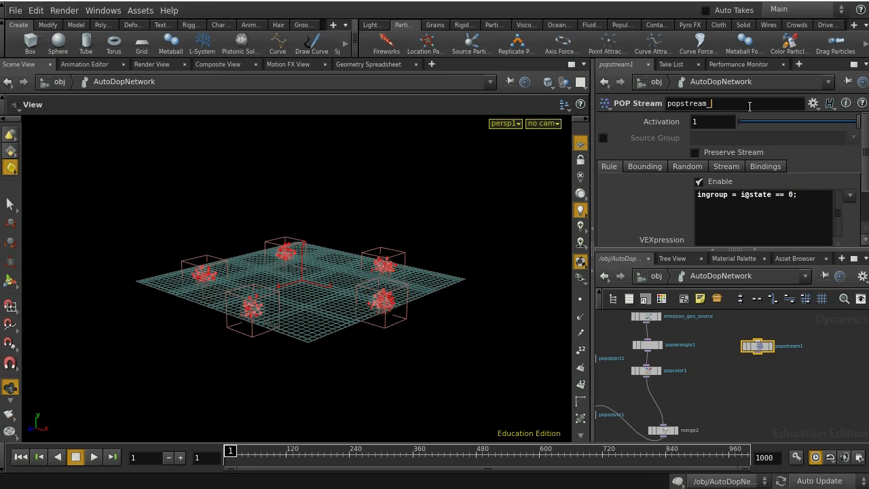
key("Return")
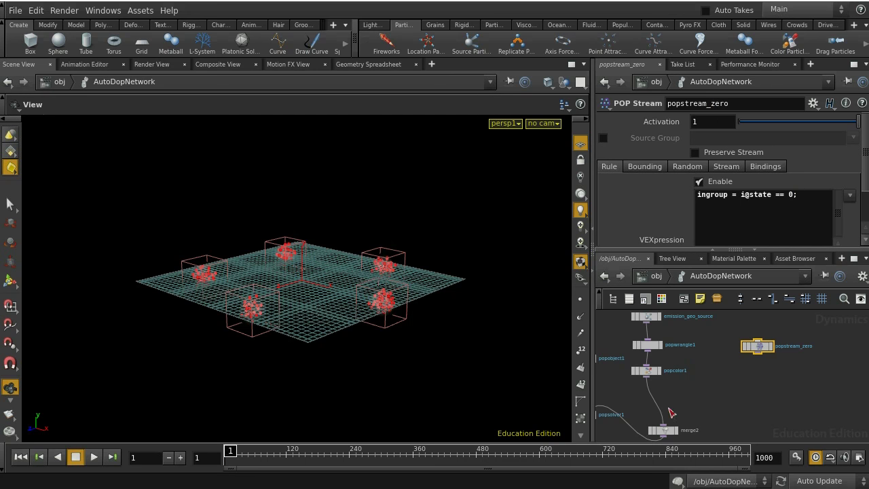
- Add a POP Color wired below popstream_zero and set its constant color to green (0, 0.9, 0)
scroll(762, 385, "up", 3)
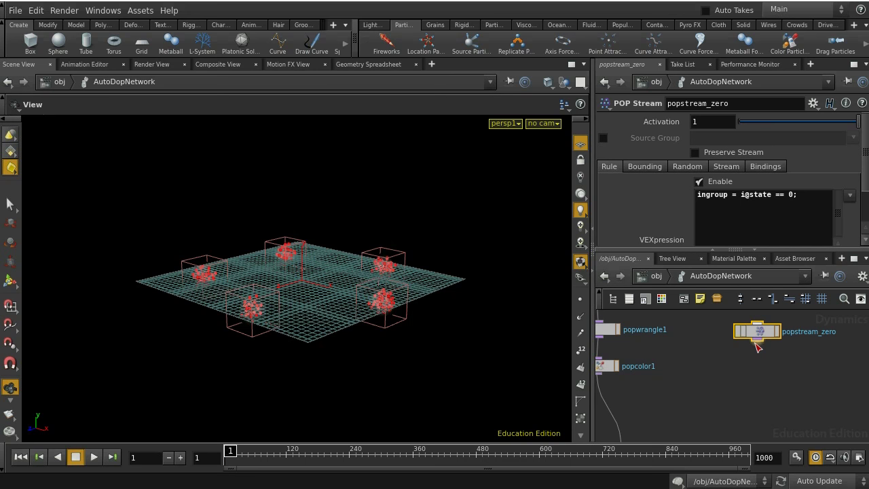
key("Tab")
type("pop")
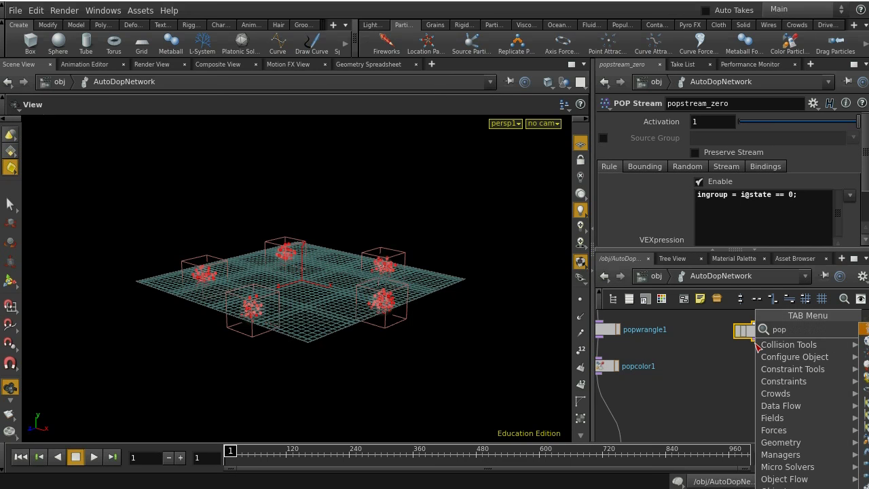
key("Return")
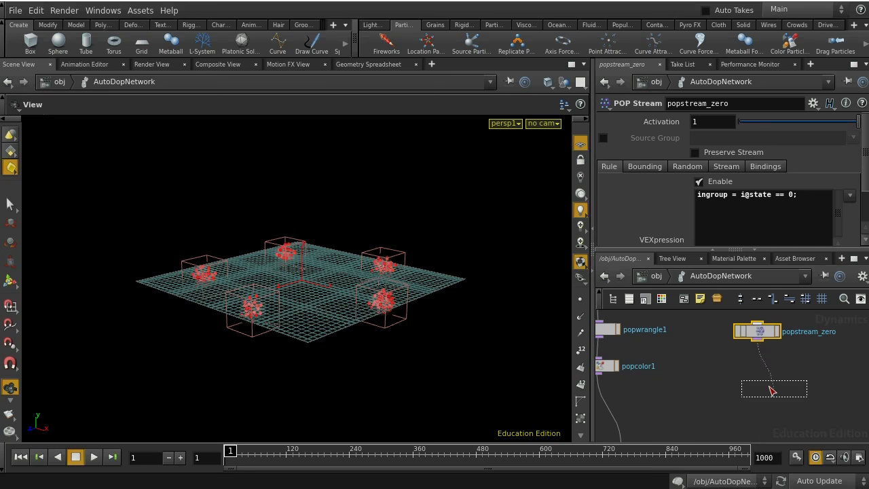
left_click(757, 374)
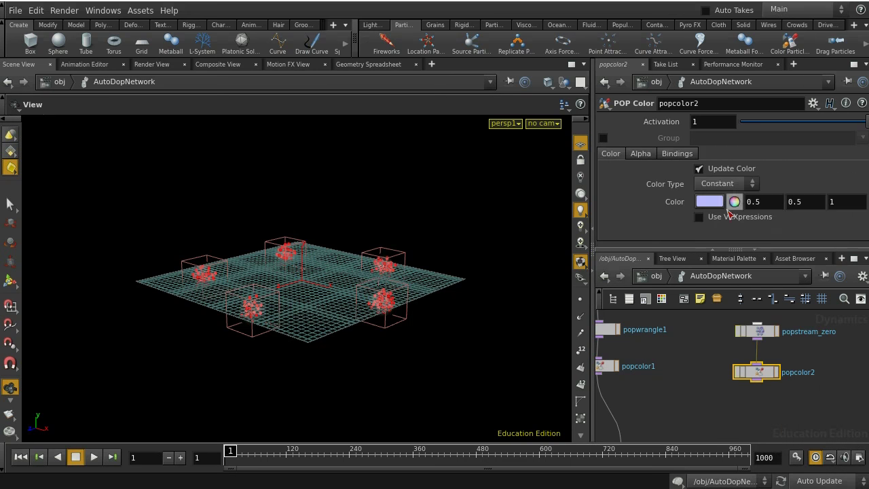
left_click(734, 202)
left_click(694, 127)
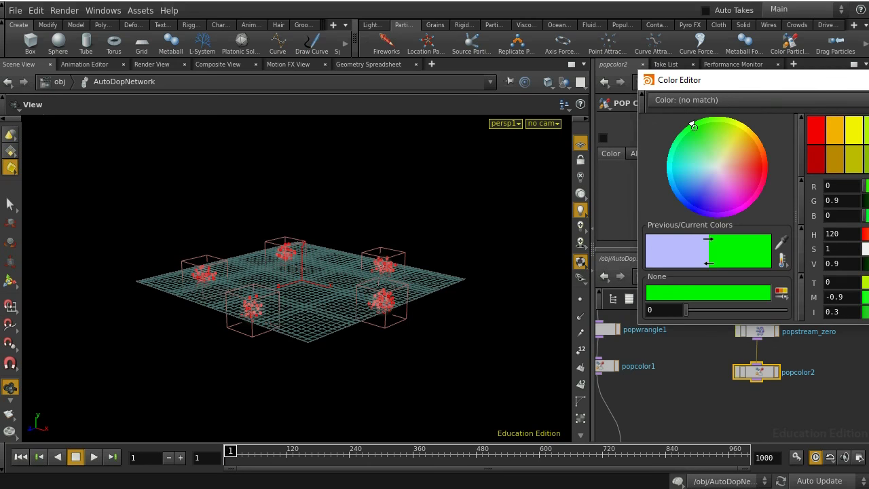
- Add a POP Attract below popcolor2, feed popcolor2 into it and connect its output to merge2
middle_click_drag(805, 396, 815, 349)
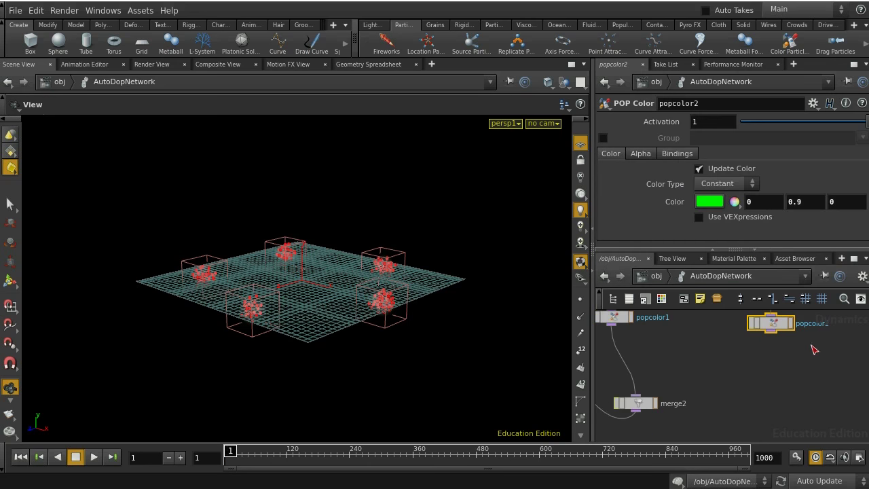
key("Tab")
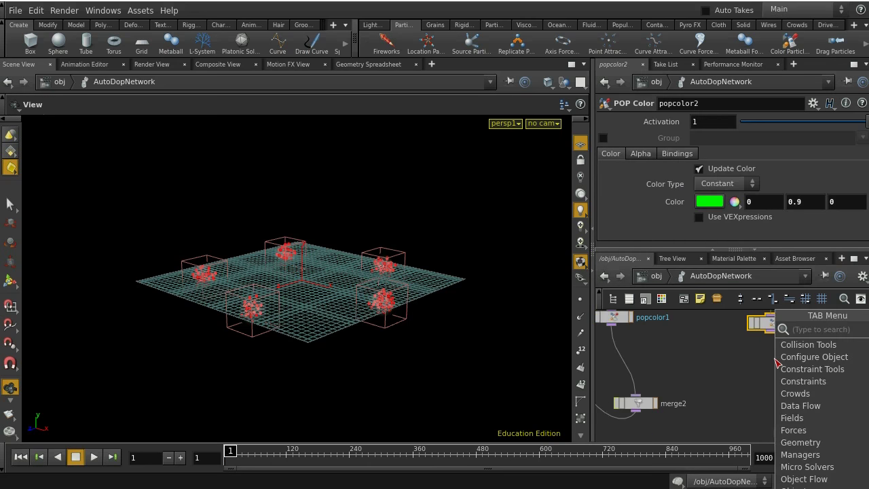
type("pop att")
key("Return")
left_click(772, 370)
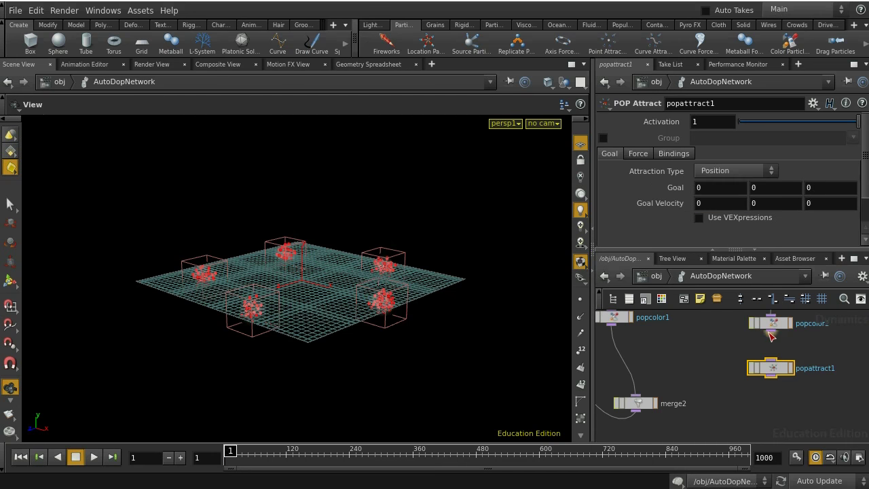
left_click_drag(772, 332, 778, 377)
left_click_drag(771, 378, 642, 397)
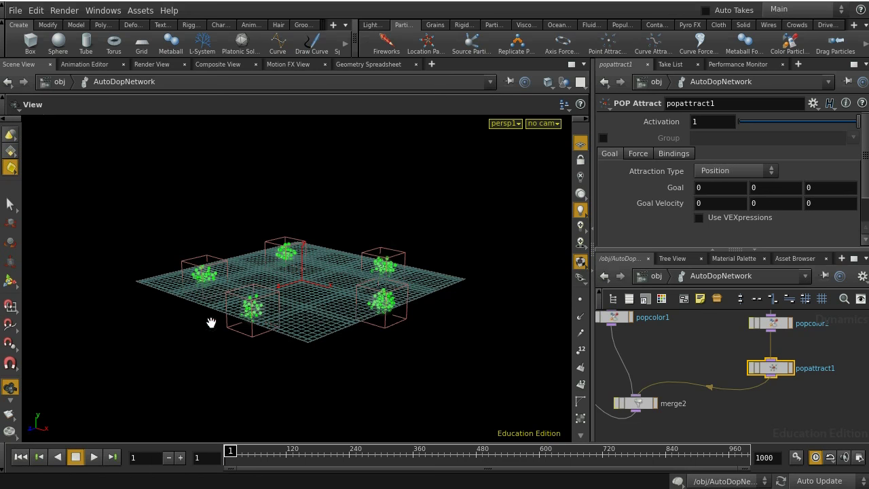
- Play the simulation to check how the green particles move, and return to frame 1
left_click(95, 458)
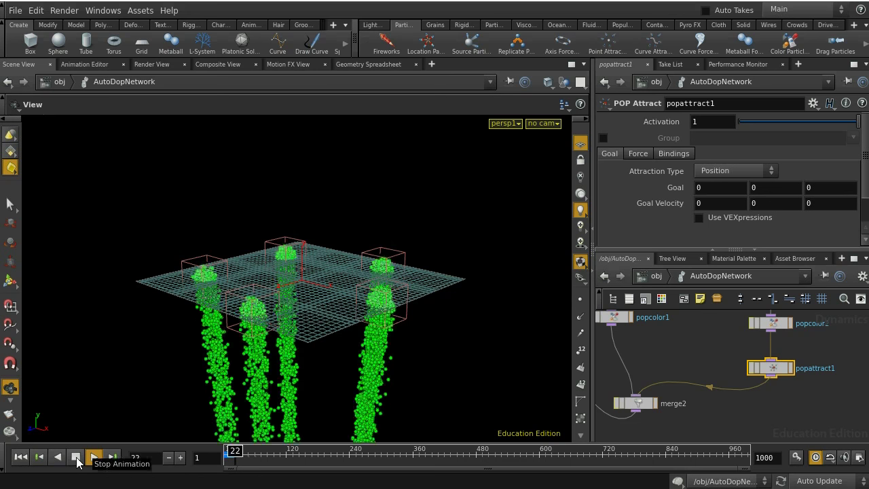
left_click(76, 457)
left_click(21, 457)
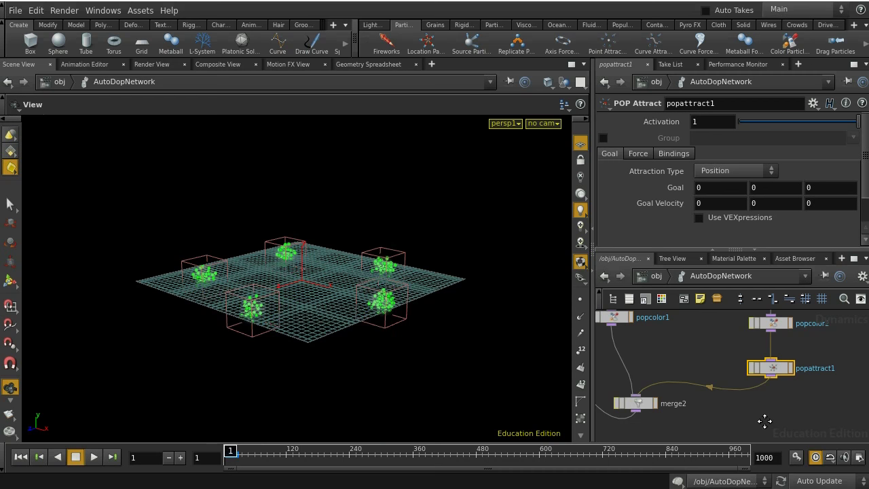
- Bypass gravity1, then play the simulation to check the particle attraction and return to frame 1
scroll(766, 416, "down", 5)
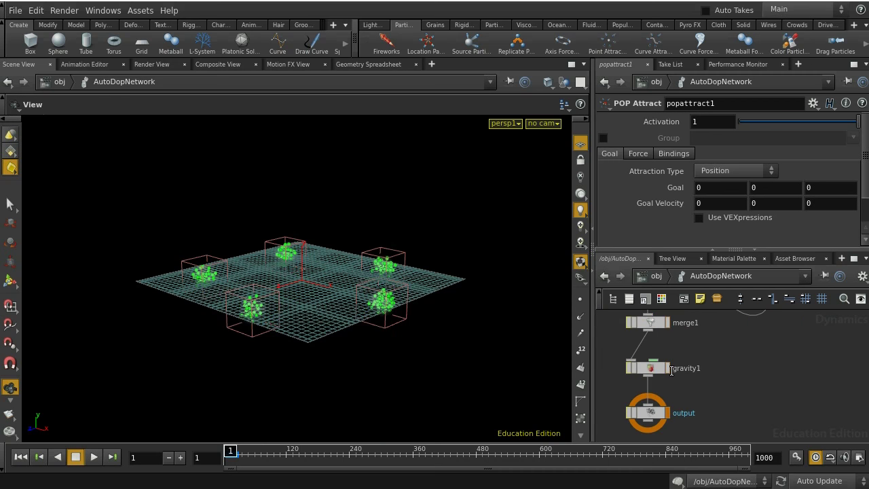
left_click(628, 367)
left_click(95, 459)
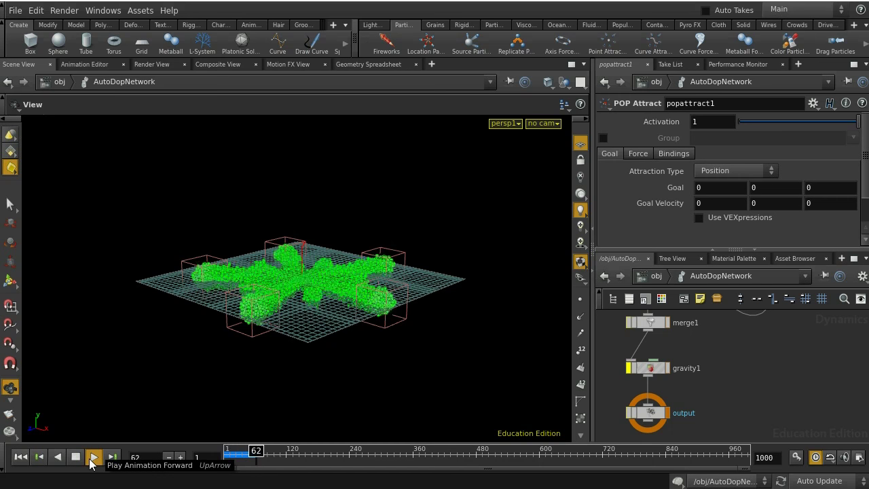
left_click(76, 459)
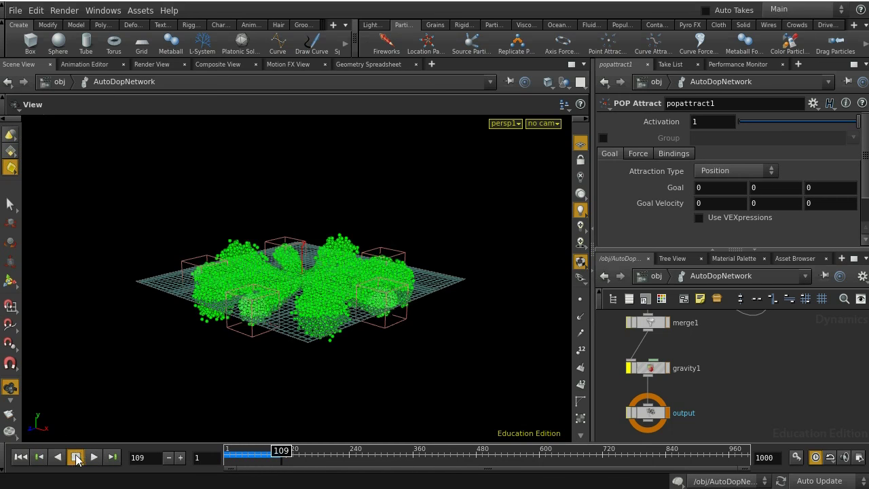
left_click(22, 457)
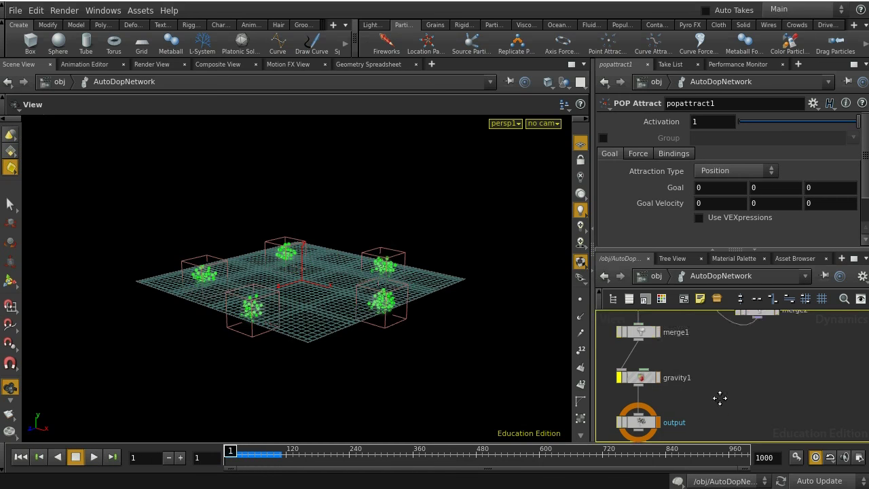
- Move popstream_zero, popcolor2 and popattract1 together upward to make room above merge2
scroll(787, 375, "up", 5)
scroll(806, 370, "down", 3)
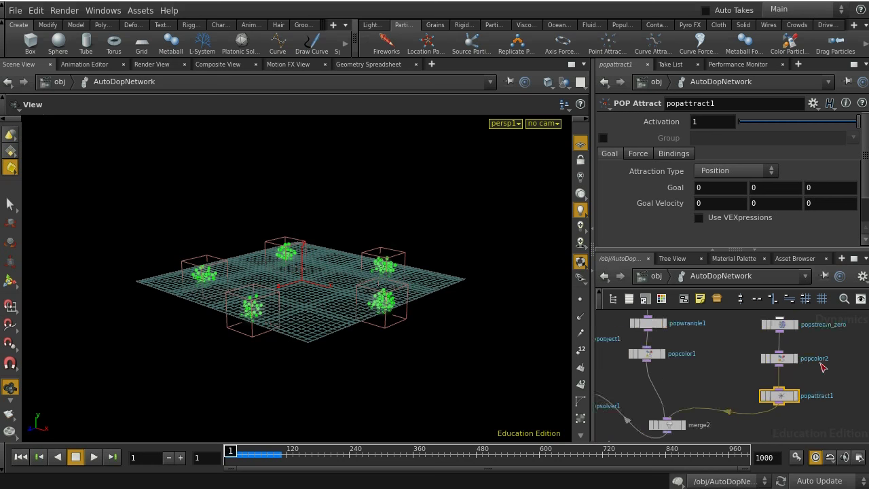
left_click_drag(763, 324, 792, 346)
scroll(839, 403, "up", 3)
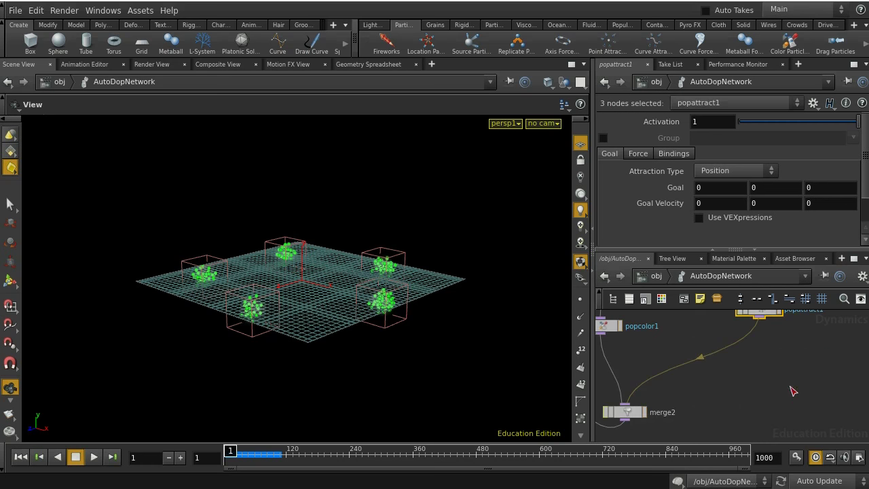
middle_click_drag(772, 354, 763, 379)
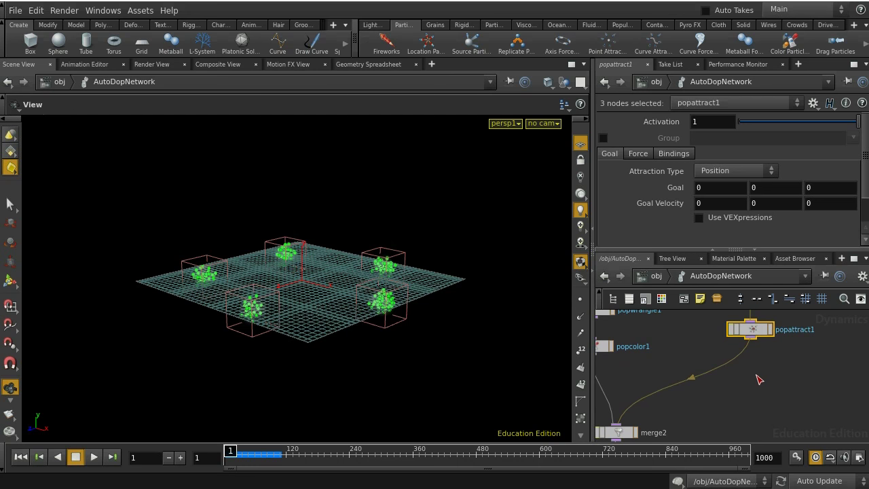
- Insert a POP Group between popattract1 and merge2, name the node popgroup_centre and set its group name to centre
key("Tab")
type("gr")
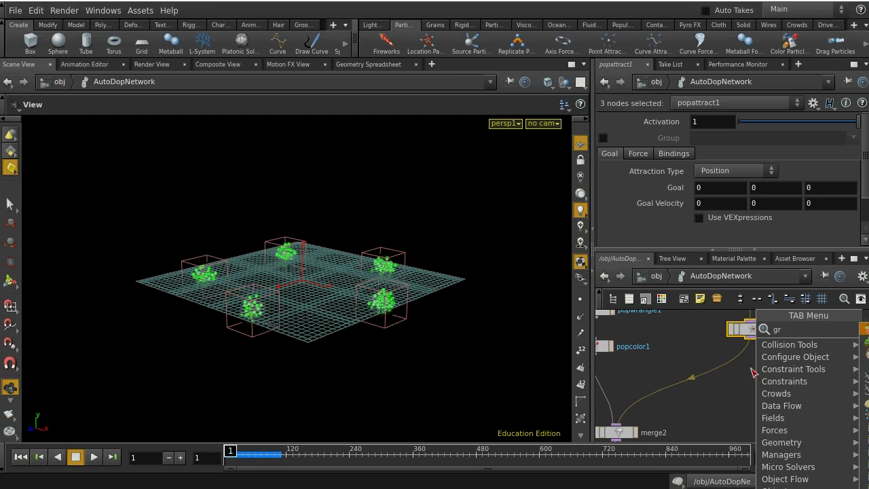
key("Return")
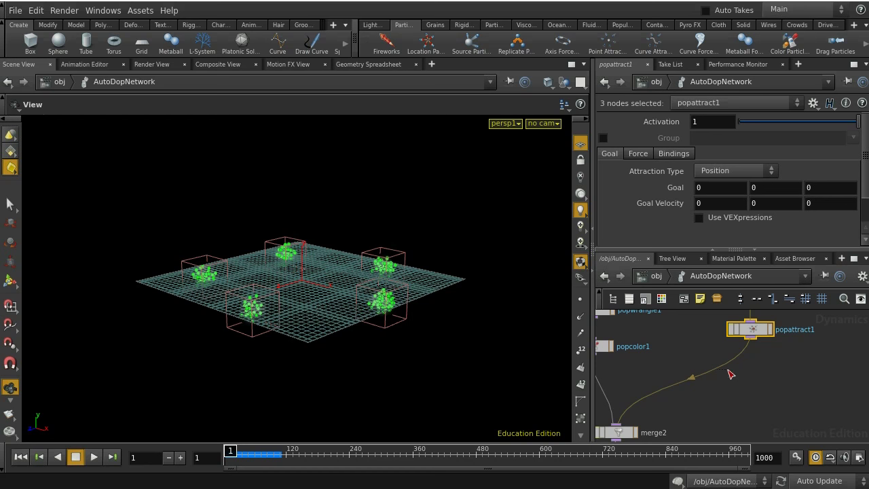
left_click(729, 370)
left_click(758, 380)
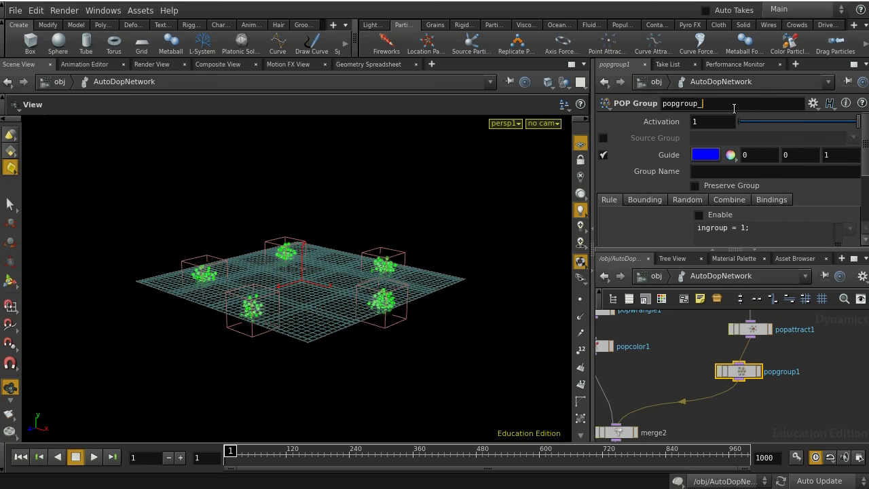
key("Tab")
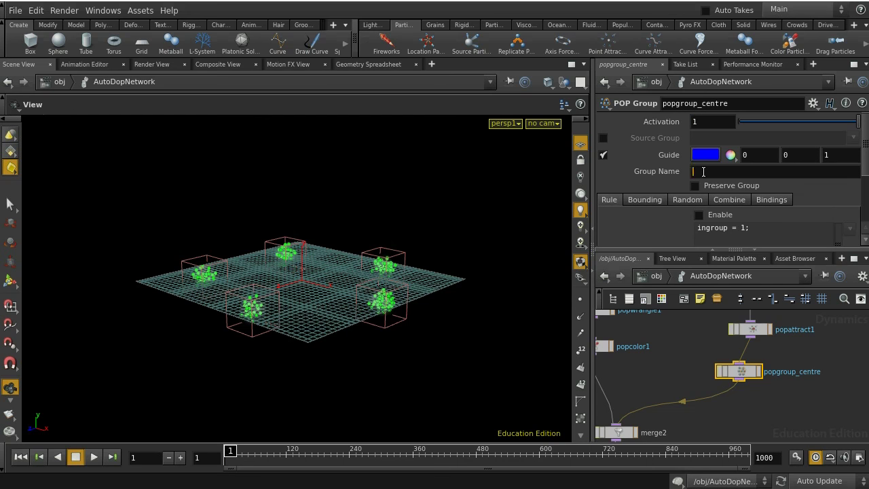
key("Return")
- Enable bounding on popgroup_centre with a Bounding Sphere and set its size to 0.6 on all axes
left_click(659, 206)
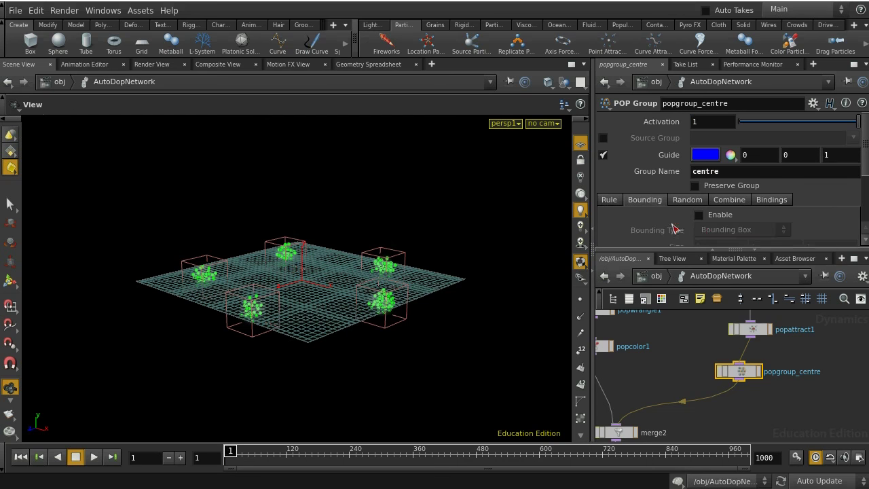
left_click(702, 215)
left_click(712, 231)
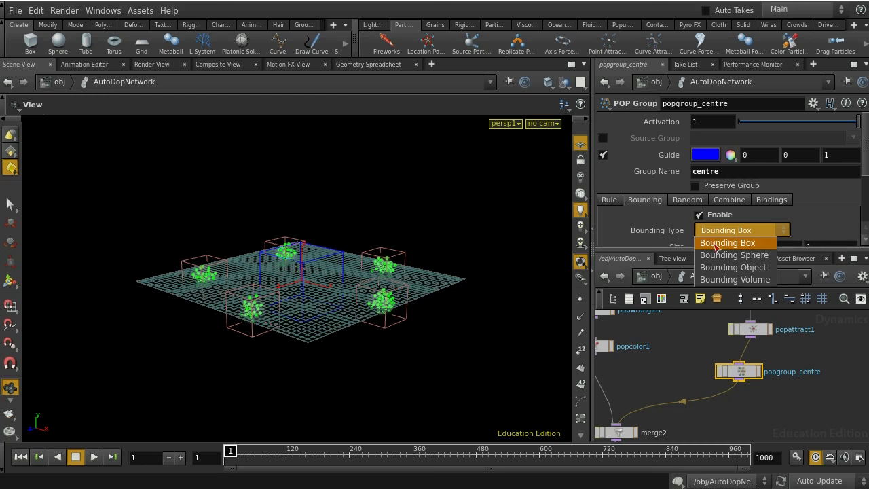
left_click(718, 256)
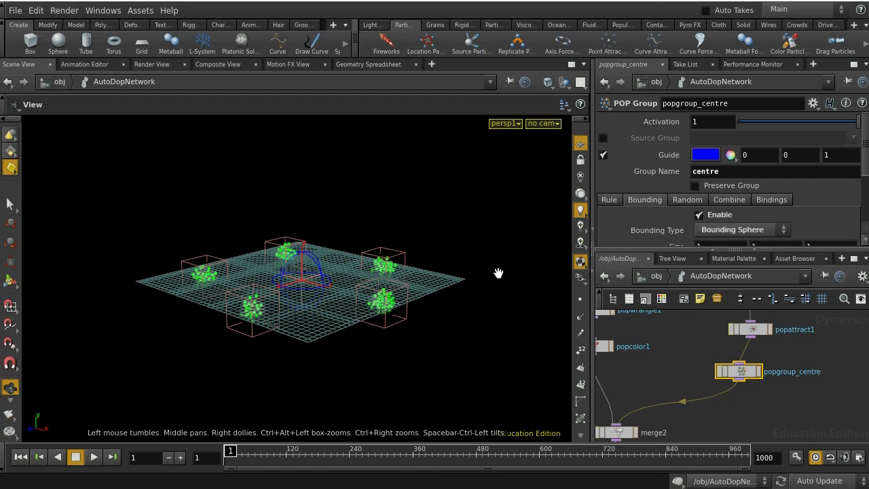
left_click_drag(500, 269, 498, 249)
scroll(497, 290, "up", 3)
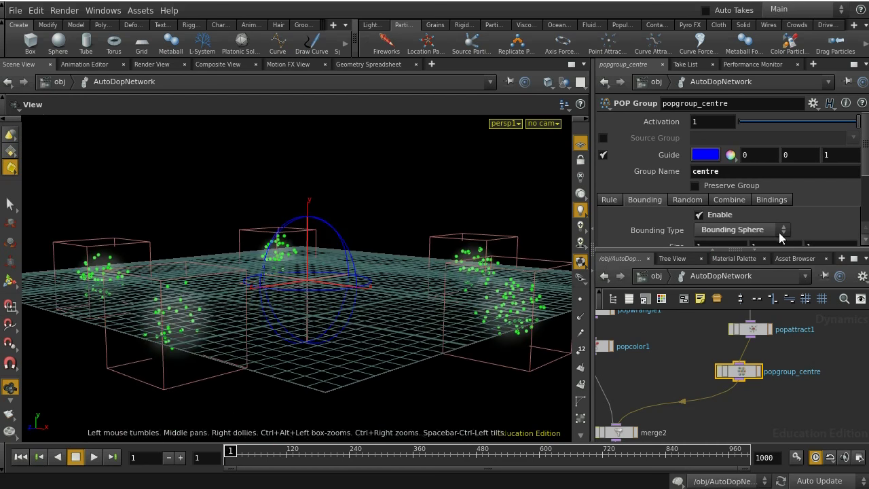
scroll(672, 204, "down", 3)
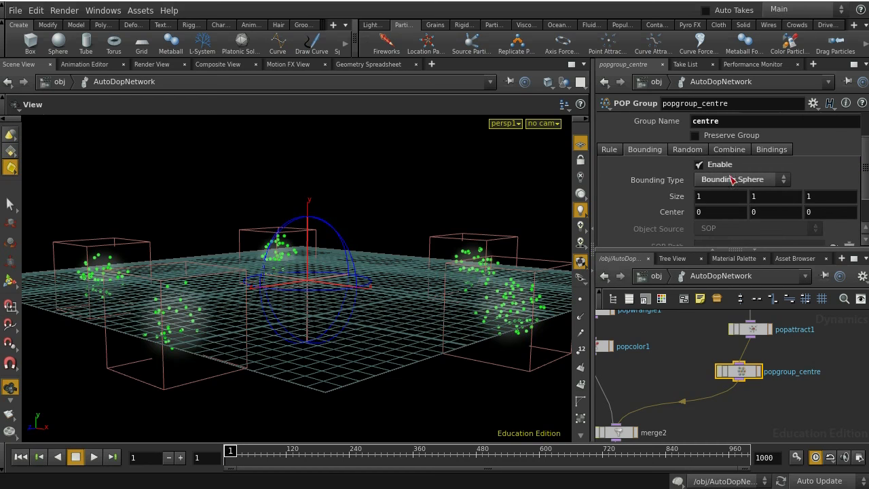
middle_click_drag(672, 196, 642, 196)
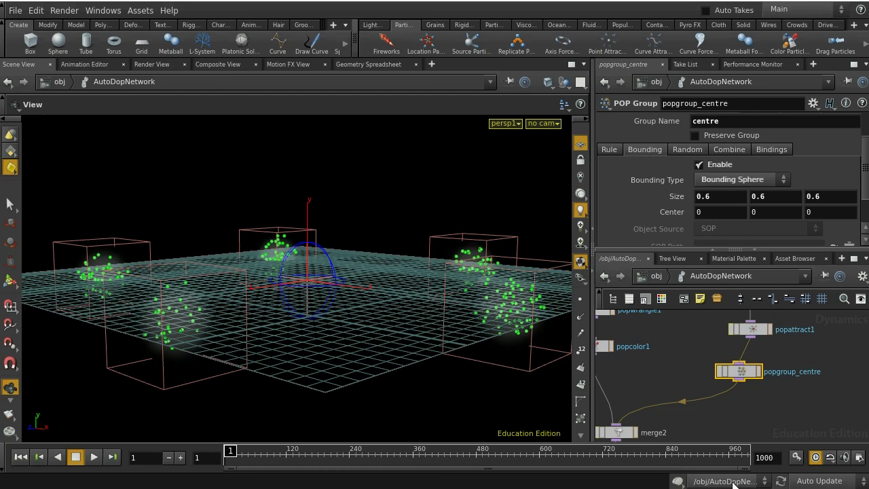
- Insert a POP Wrangle between popgroup_centre and merge2
key("Tab")
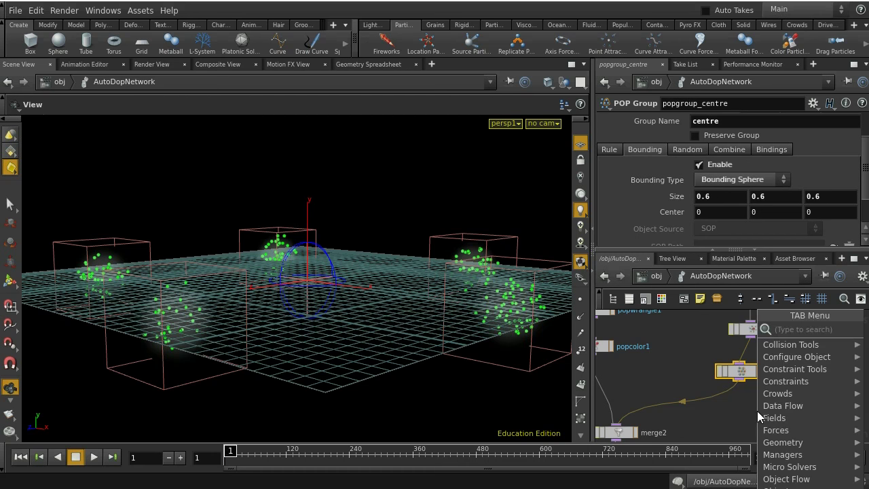
type("pop w")
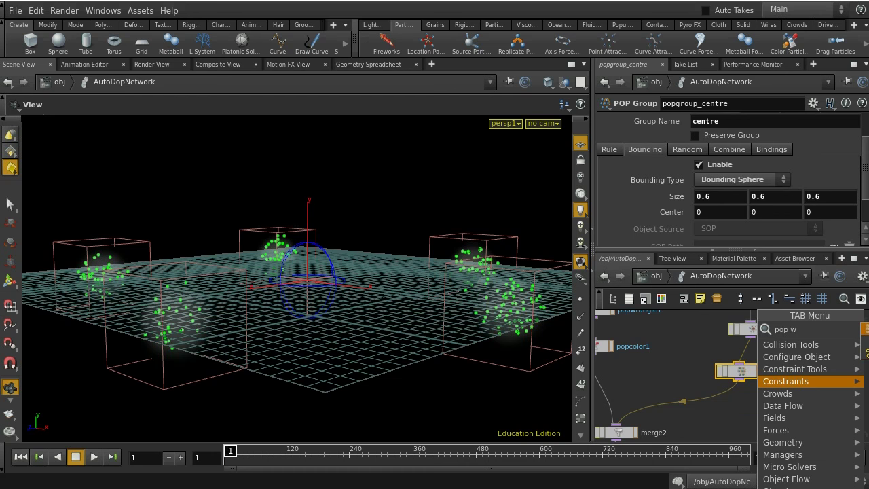
key("Return")
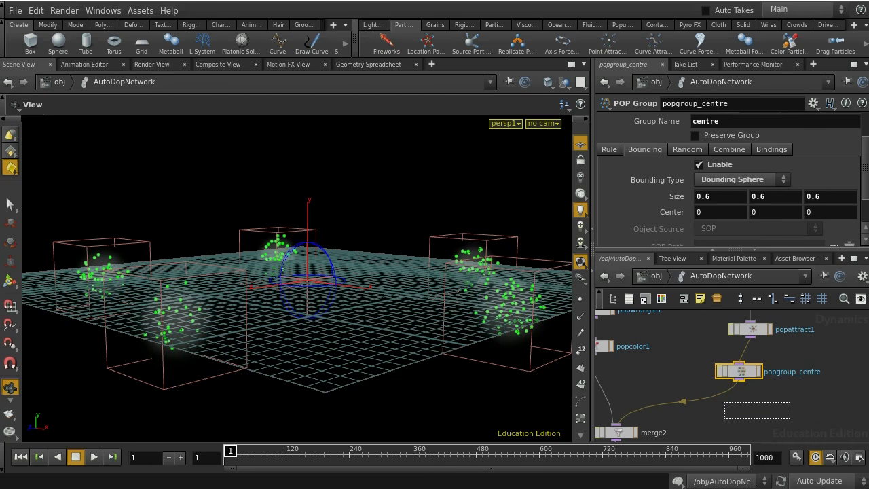
left_click(723, 402)
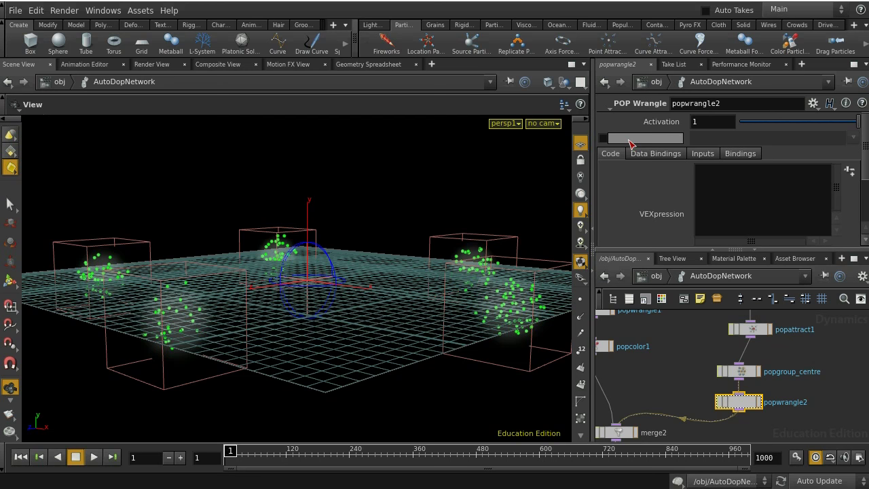
- Restrict popwrangle2 to the centre group and enter the VEXpression i@state = 1;
left_click(603, 138)
left_click(851, 139)
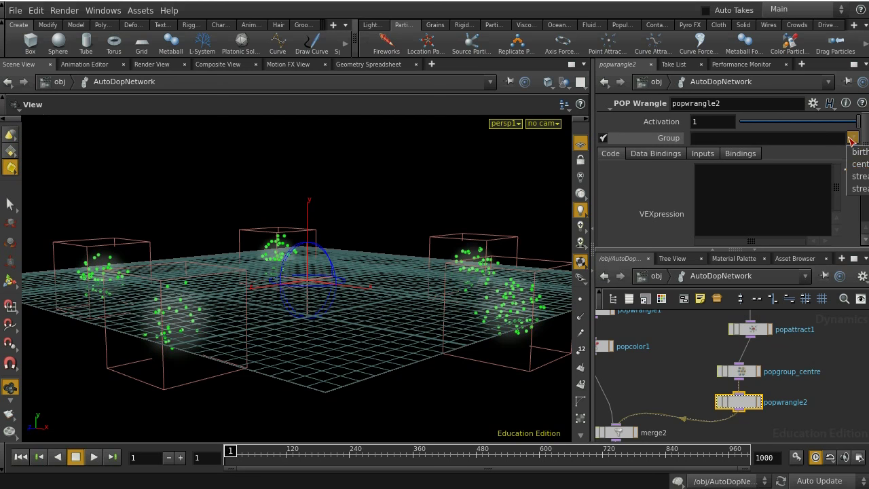
left_click(859, 167)
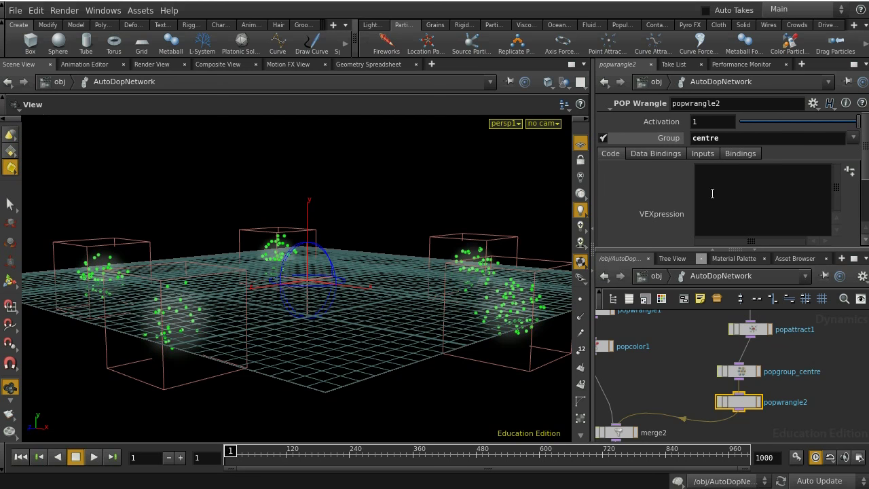
type("@")
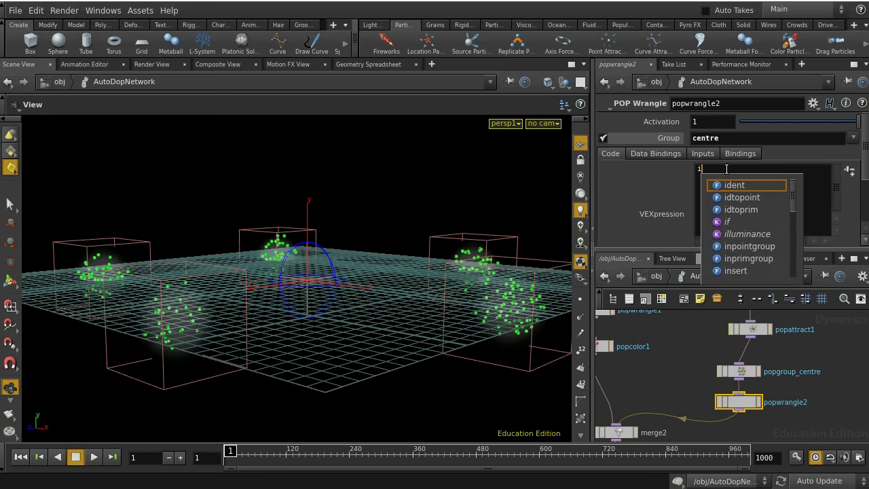
key("Escape")
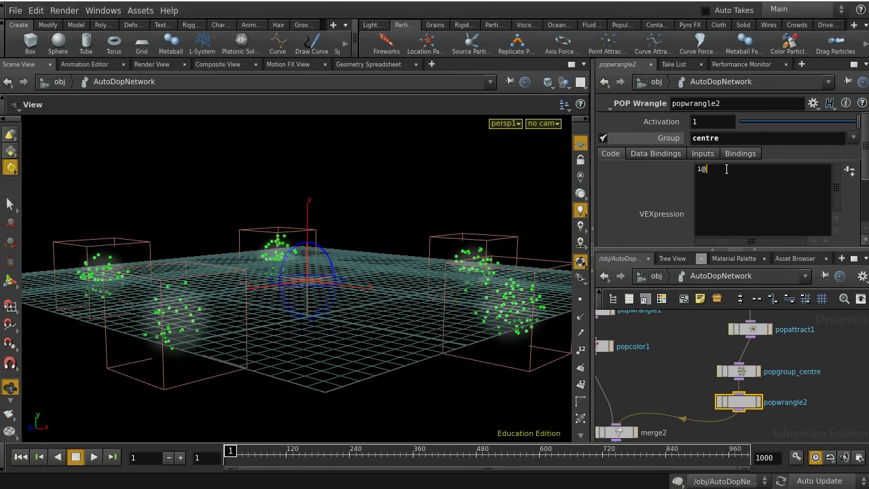
type("state = 1;")
- Duplicate popstream_zero, name the copy popstream_one and set its rule to ingroup = i@state == 1;
scroll(822, 387, "down", 3)
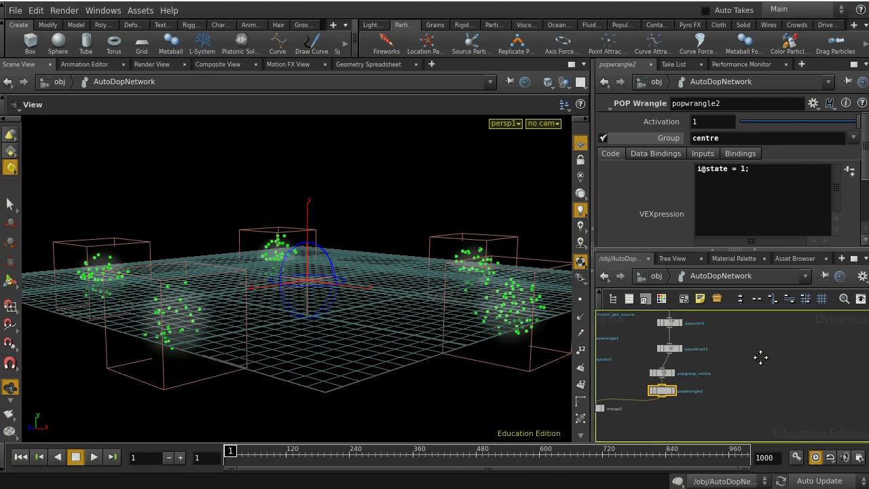
middle_click_drag(749, 318, 742, 382)
left_click(662, 362)
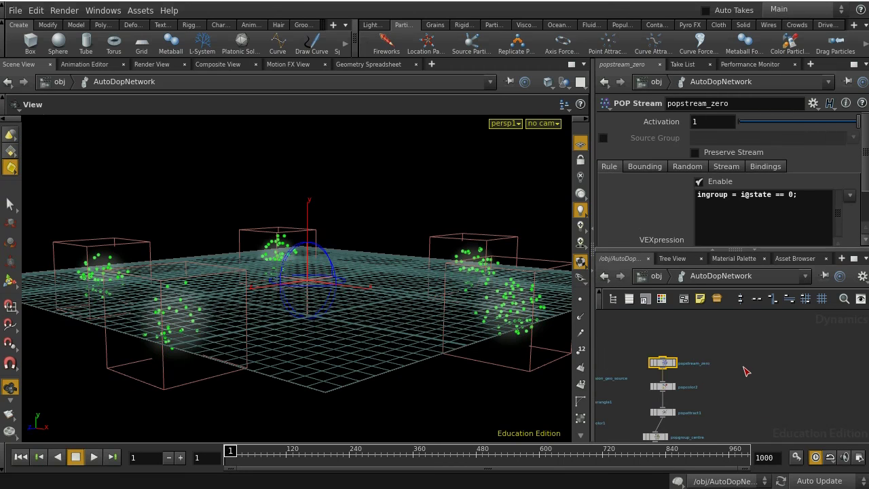
key("ctrl+c")
key("ctrl+v")
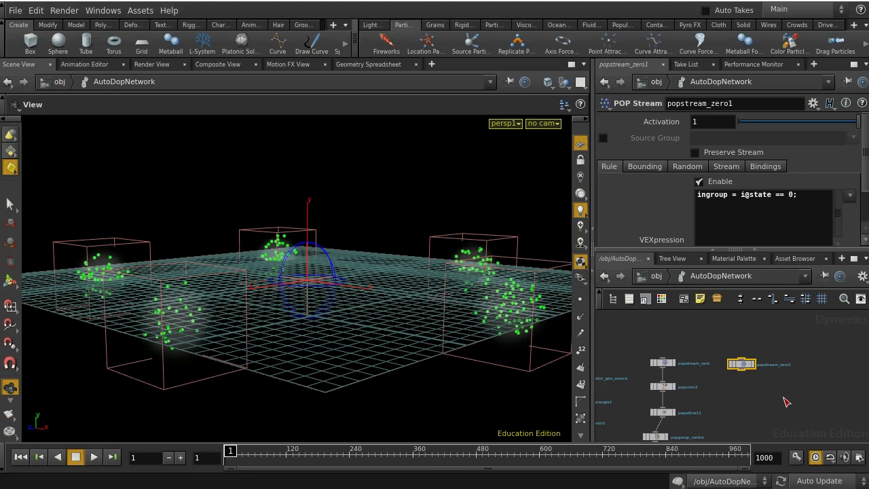
middle_click_drag(783, 377, 791, 363)
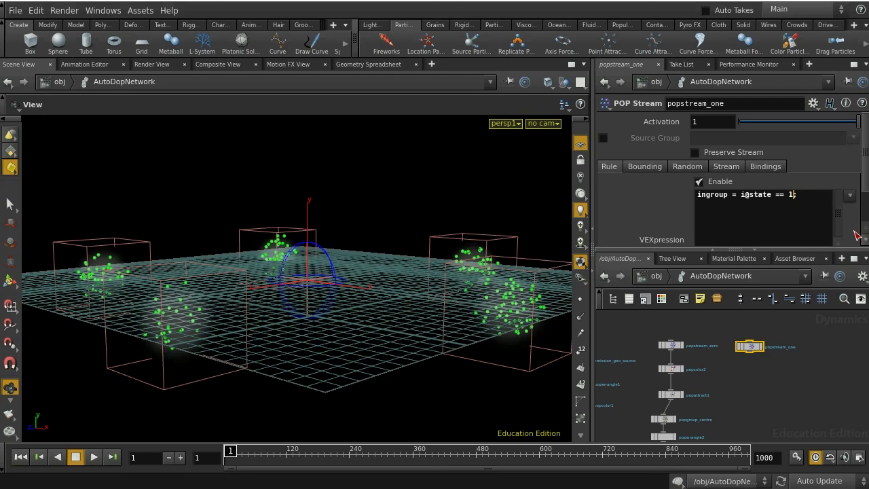
- Add a POP Color node connected below popstream_one
scroll(770, 442, "up", 2)
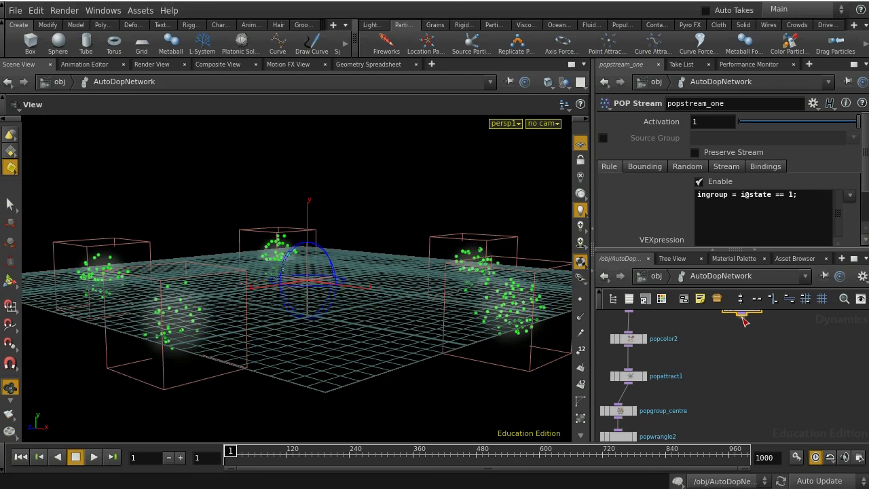
key("Tab")
type("pop c")
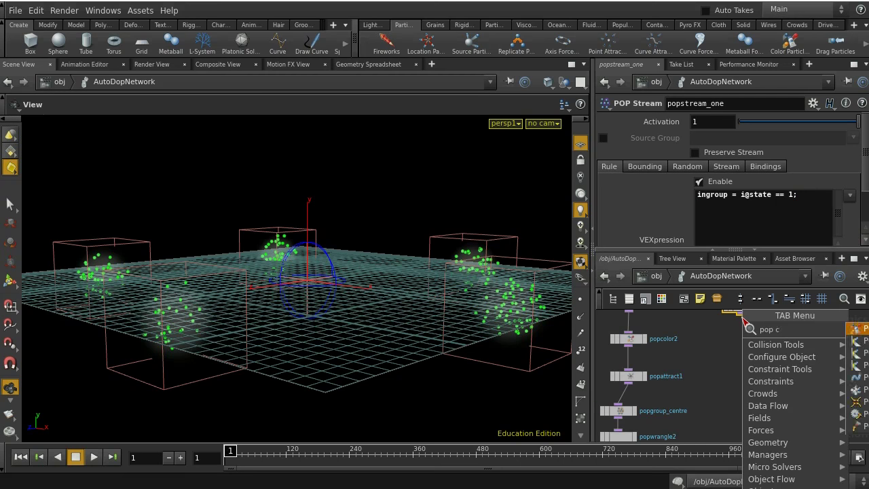
type("ol")
key("Return")
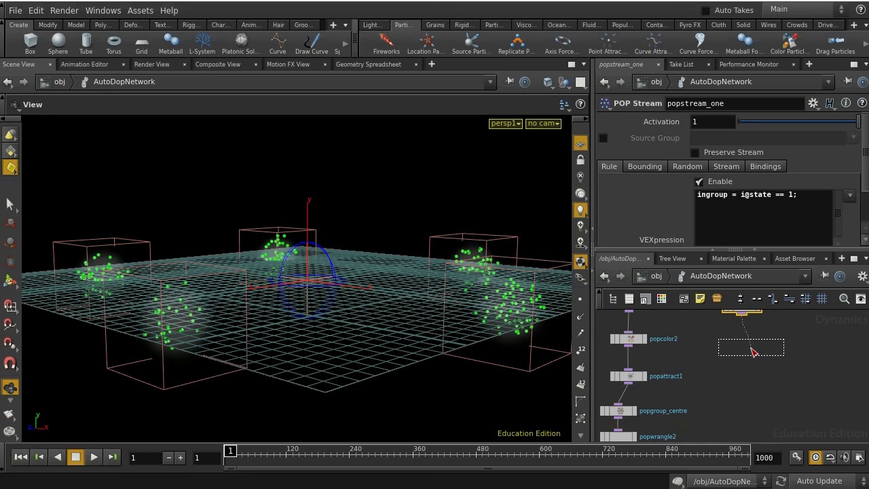
left_click(743, 347)
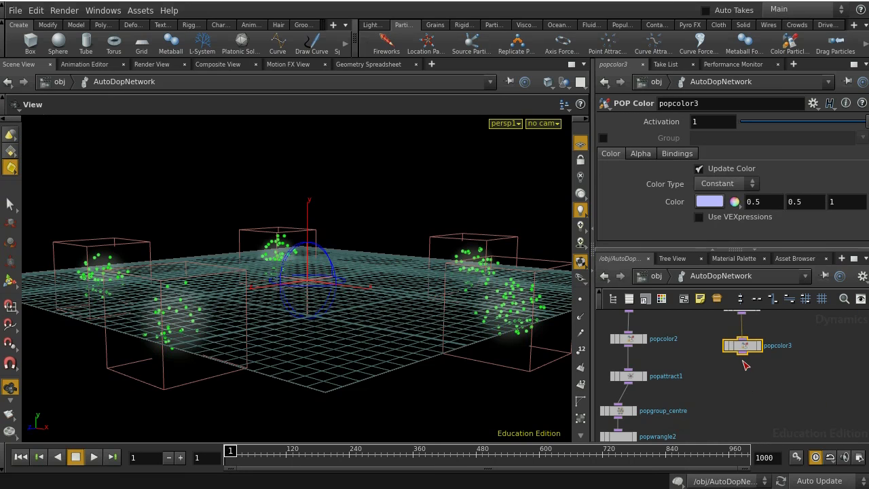
- Add a POP Attract node connected below popcolor3 and align it under that node
right_click(743, 365)
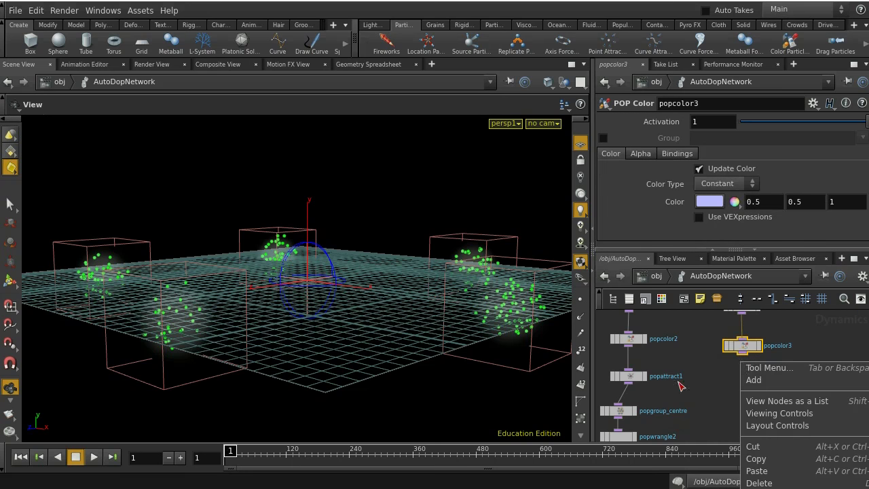
left_click(728, 402)
key("Tab")
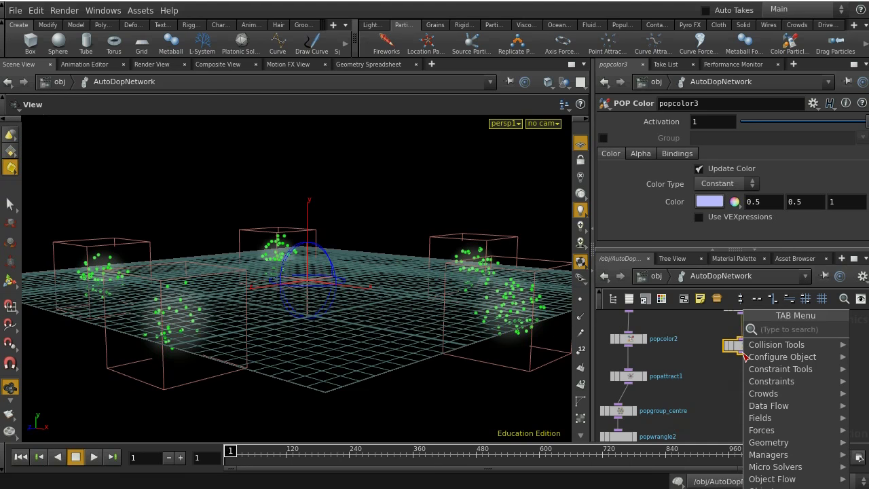
type("pop att")
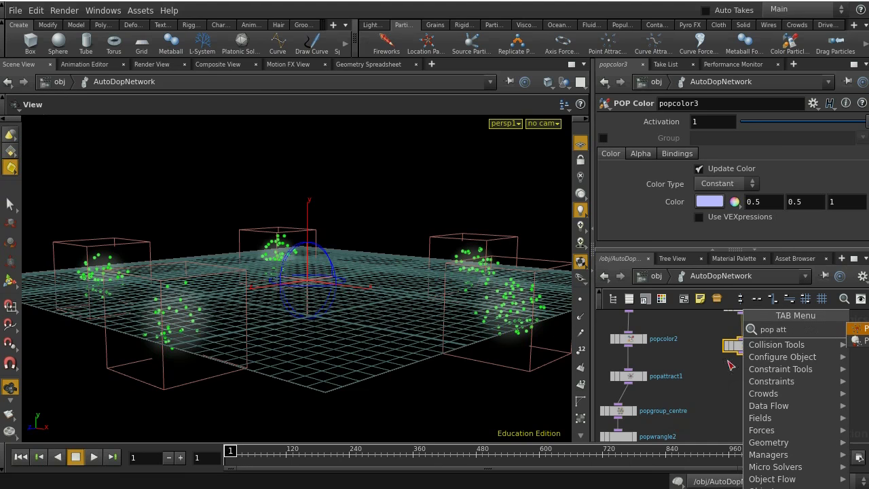
key("Return")
left_click(740, 384)
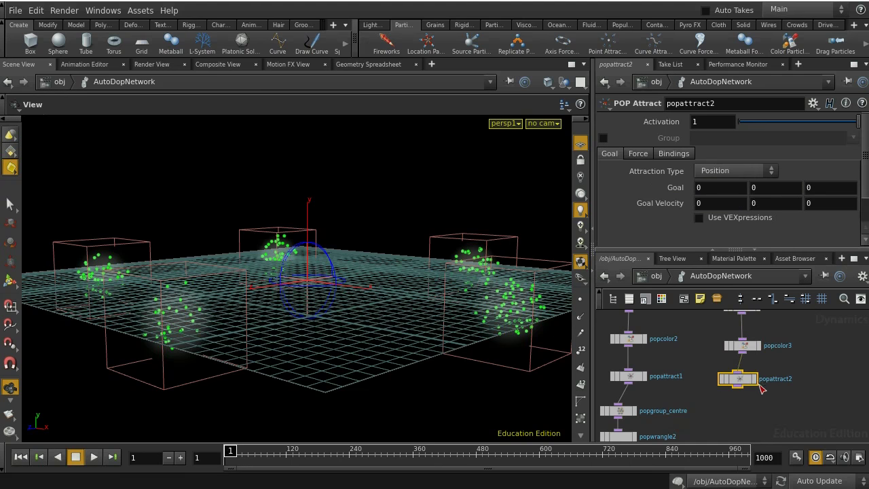
left_click_drag(741, 384, 746, 387)
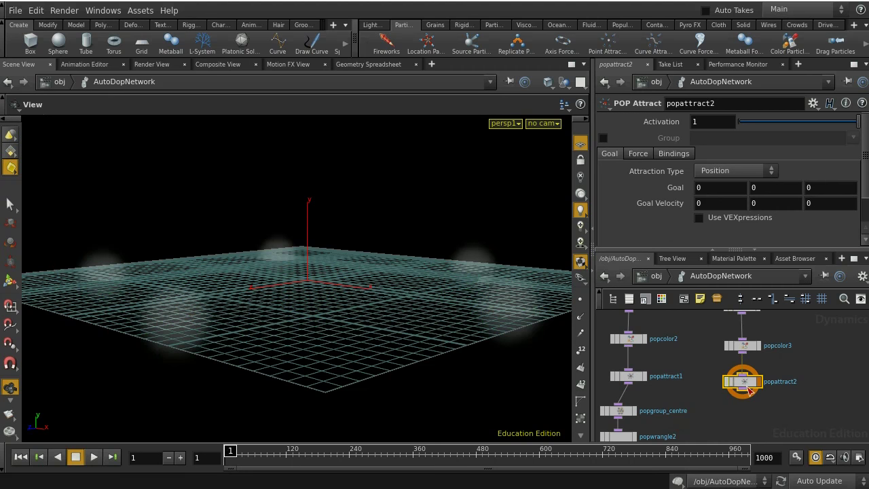
- Connect popattract2 to merge2 and set the display flag back on the output node
middle_click_drag(737, 400, 856, 336)
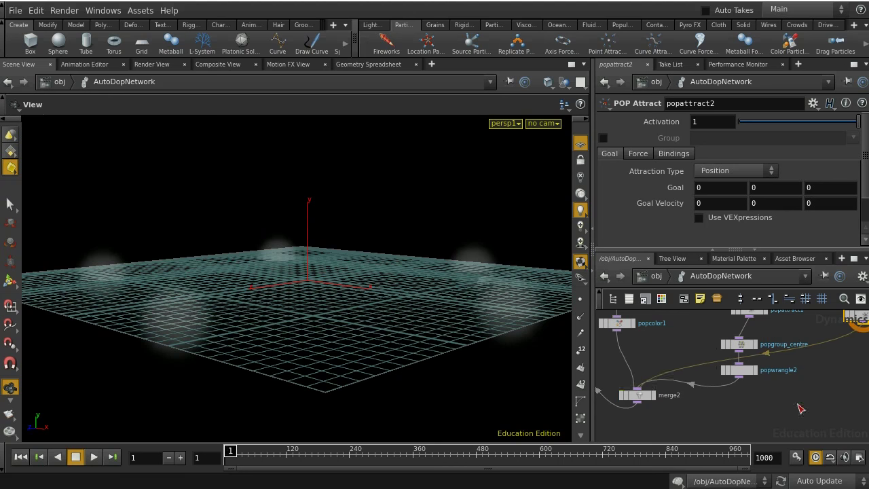
middle_click_drag(800, 408, 596, 427)
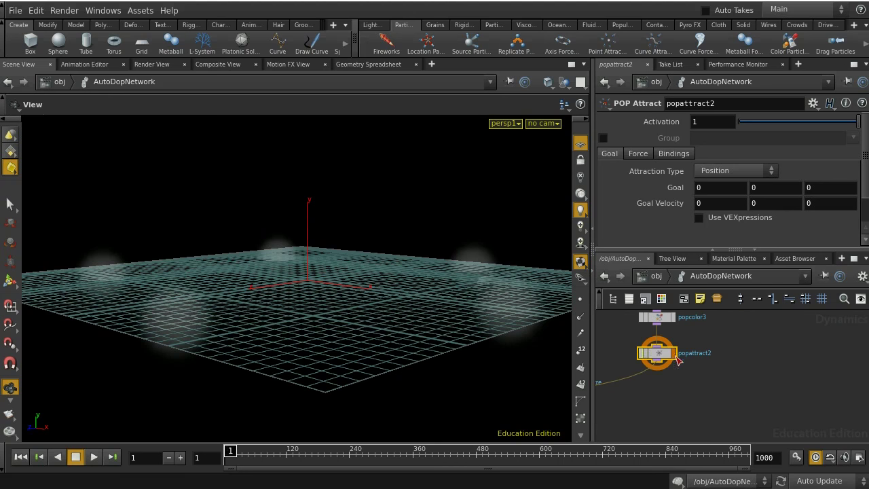
scroll(709, 370, "down", 5)
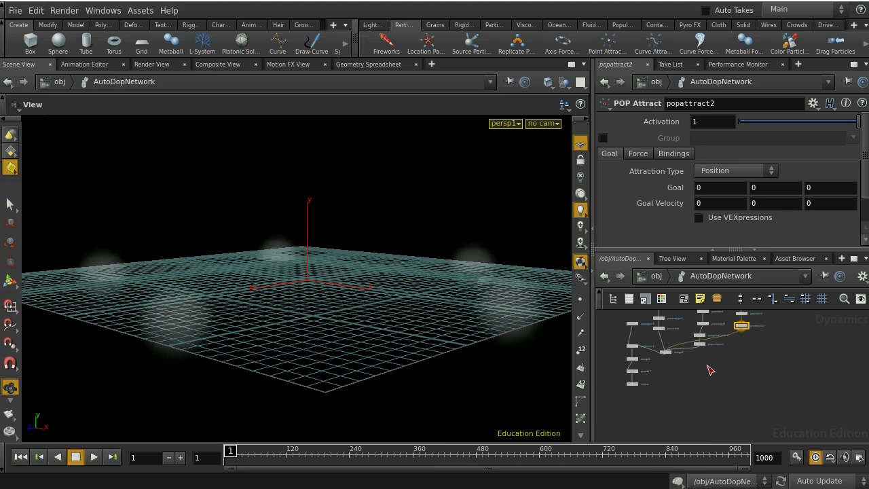
middle_click_drag(710, 372, 802, 398)
scroll(802, 400, "up", 4)
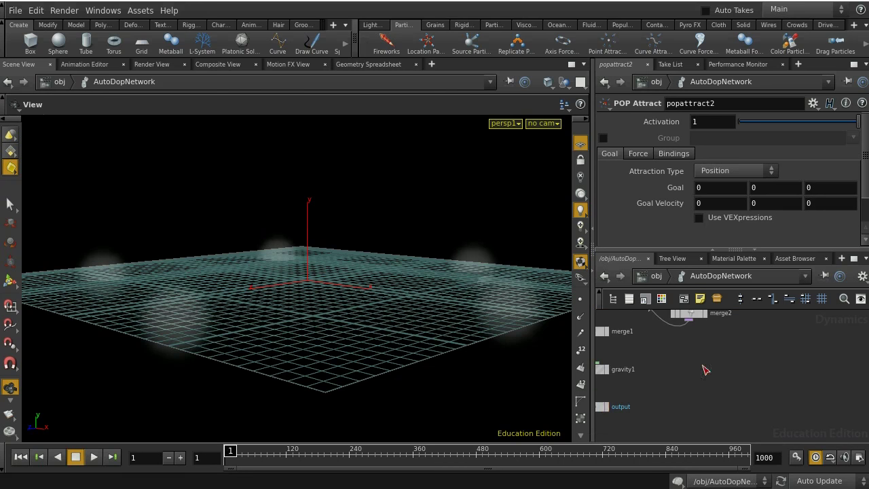
left_click(609, 407)
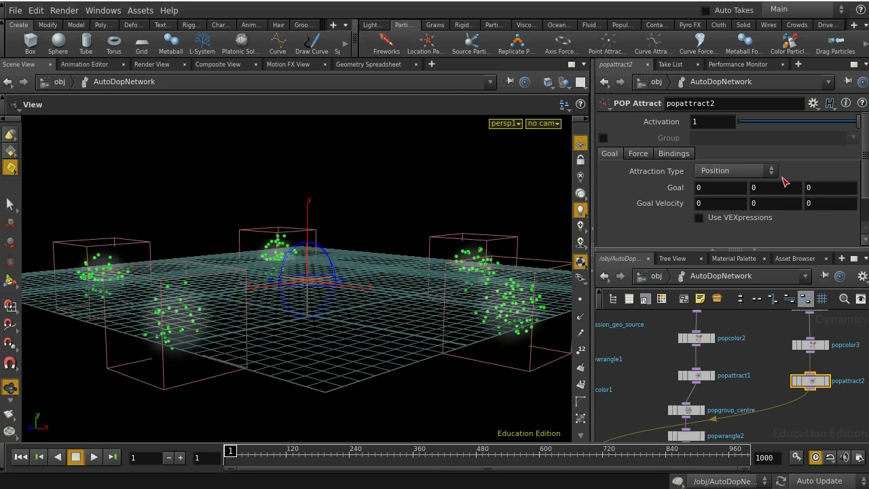
- Set the Y goal position of popattract2 to 5
middle_click_drag(765, 188, 787, 165)
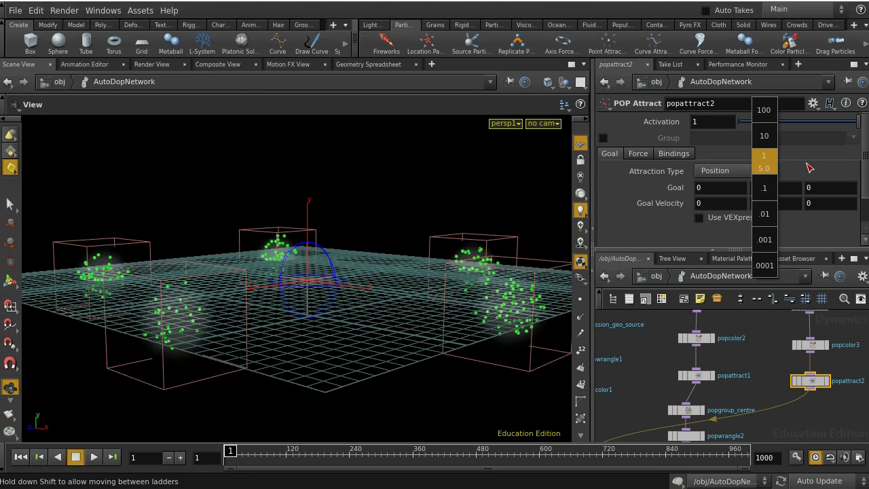
middle_click_drag(809, 168, 809, 168)
scroll(417, 186, "down", 6)
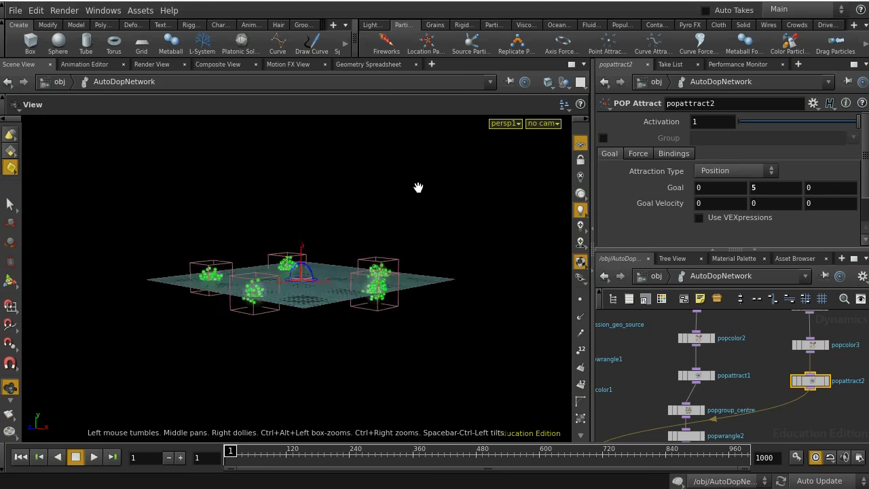
left_click_drag(417, 186, 453, 238)
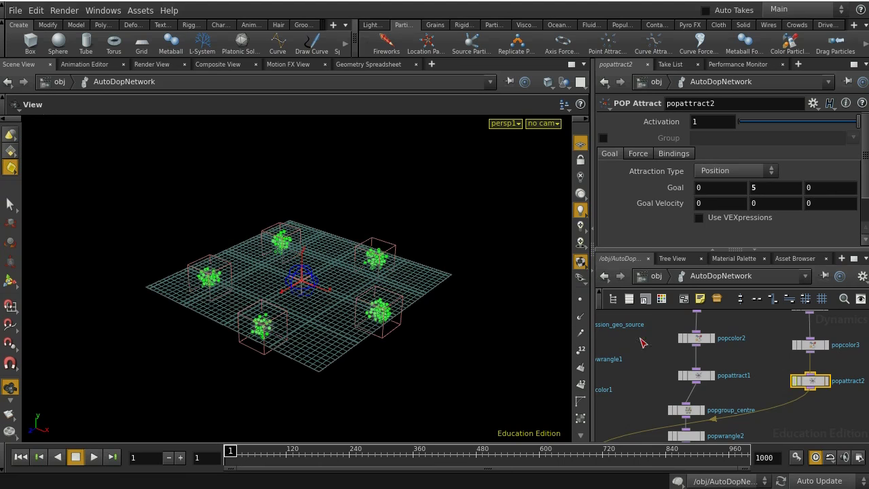
left_click_drag(485, 316, 474, 283)
- Change the popcolor3 color to teal with RGB values 0, 0.5, 0.5
left_click(819, 345)
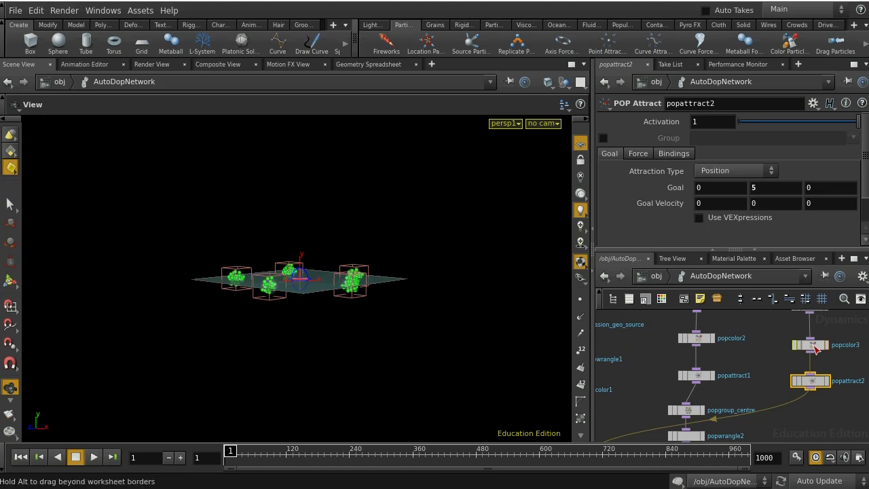
left_click(710, 201)
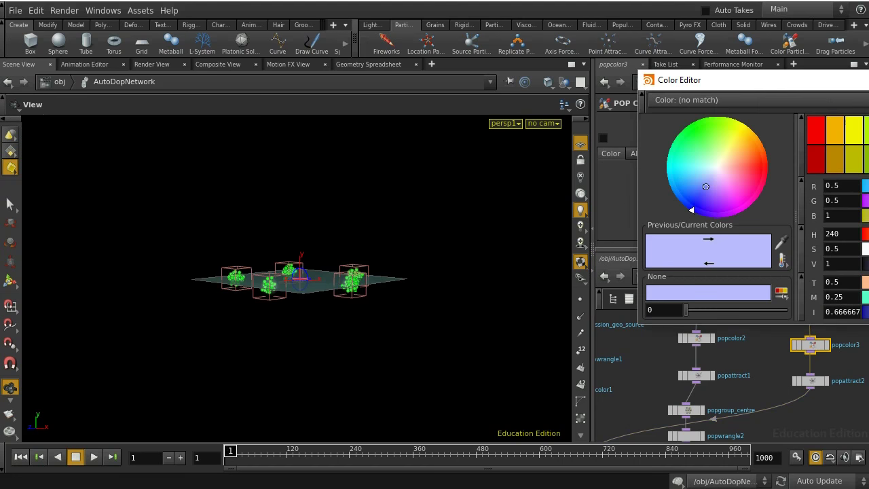
left_click(669, 167)
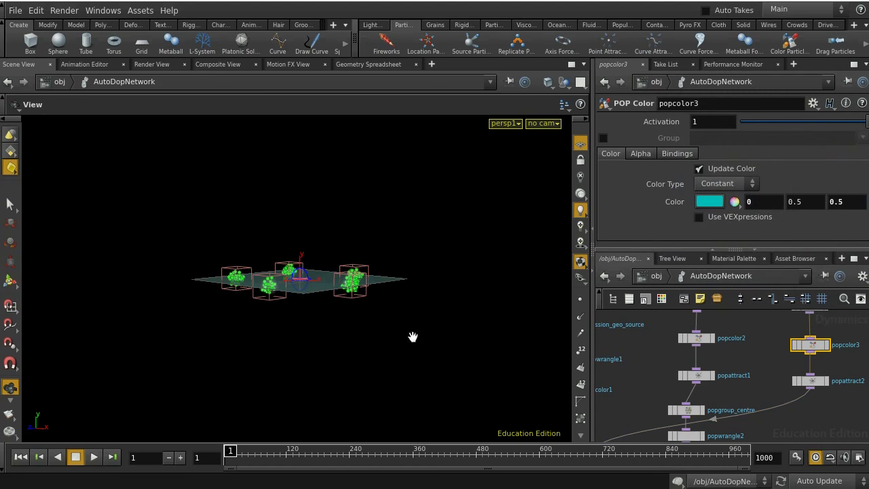
- Play the simulation to check the state-one particles' color and upward attraction, stopping at frame 142
left_click_drag(331, 335, 333, 359)
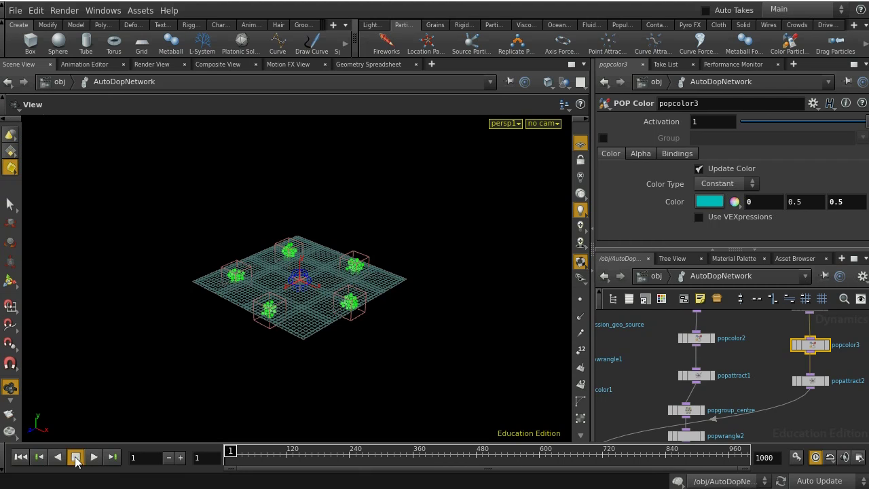
left_click(94, 457)
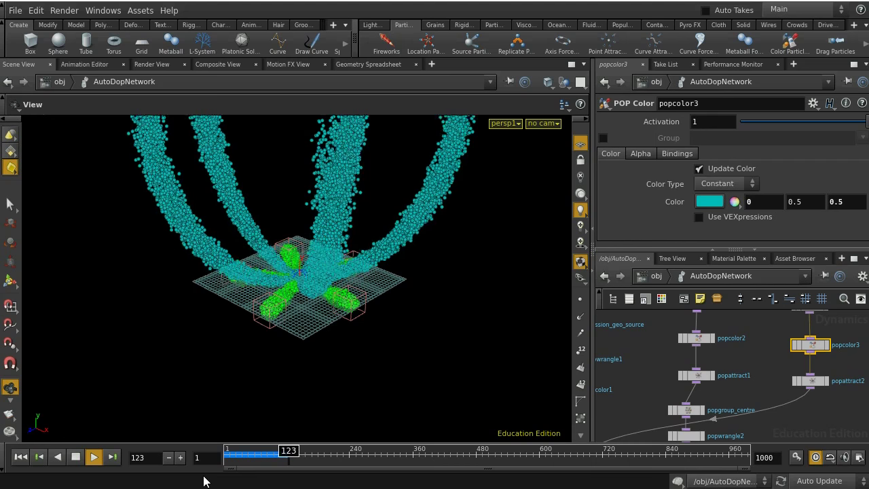
left_click(76, 457)
scroll(392, 315, "down", 5)
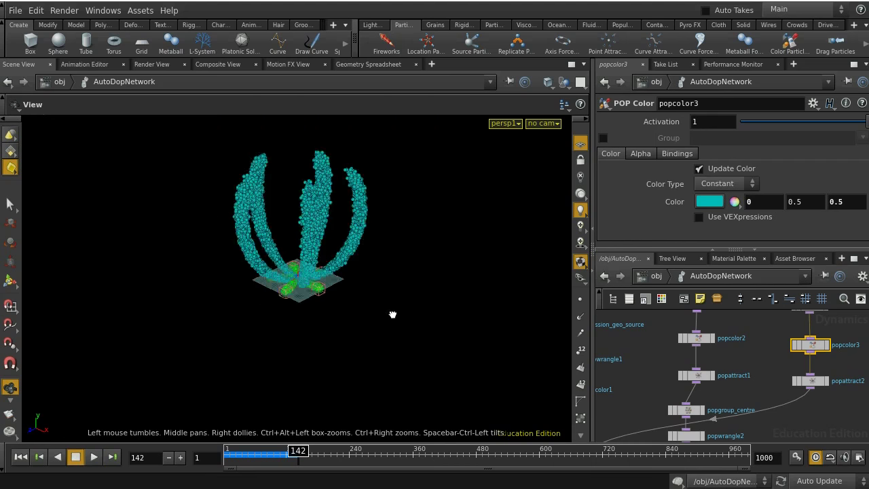
- Add a POP Velocity node on the wire between popwrangle2 and merge2, placed directly below popwrangle2
left_click_drag(393, 312, 398, 281)
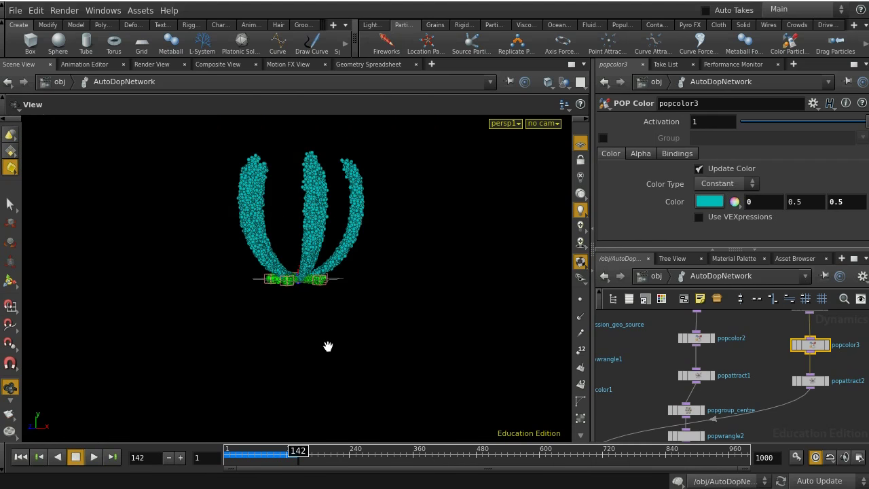
scroll(328, 345, "up", 5)
left_click_drag(324, 324, 306, 326)
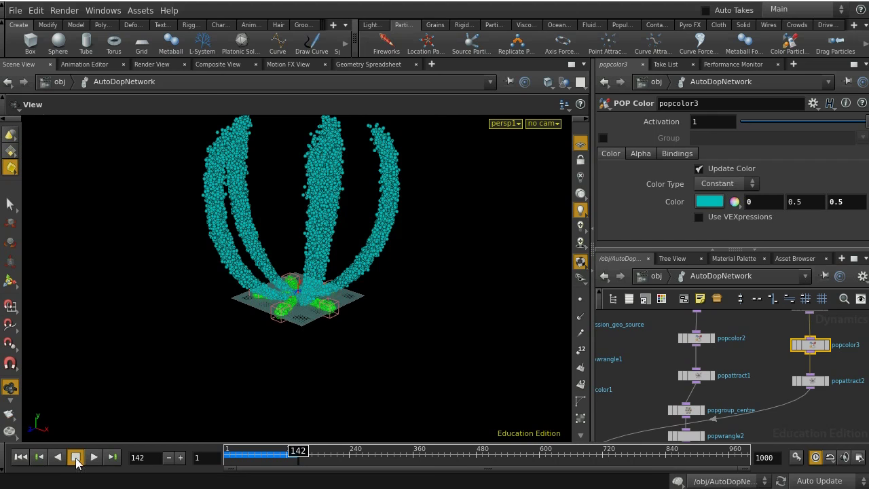
middle_click_drag(803, 424, 806, 418)
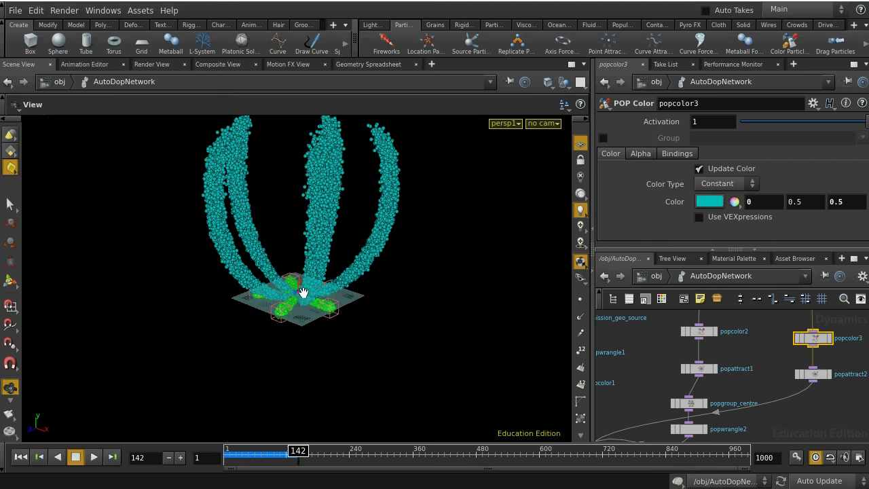
scroll(352, 338, "up", 10)
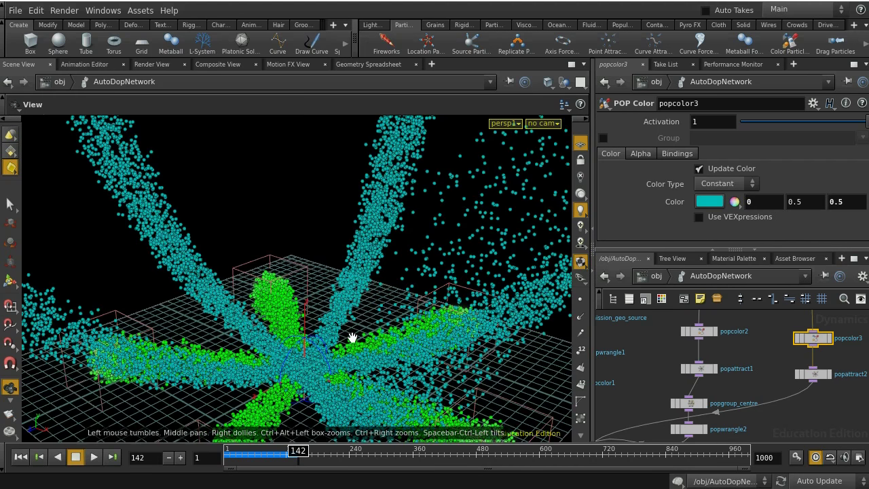
middle_click_drag(731, 442, 747, 381)
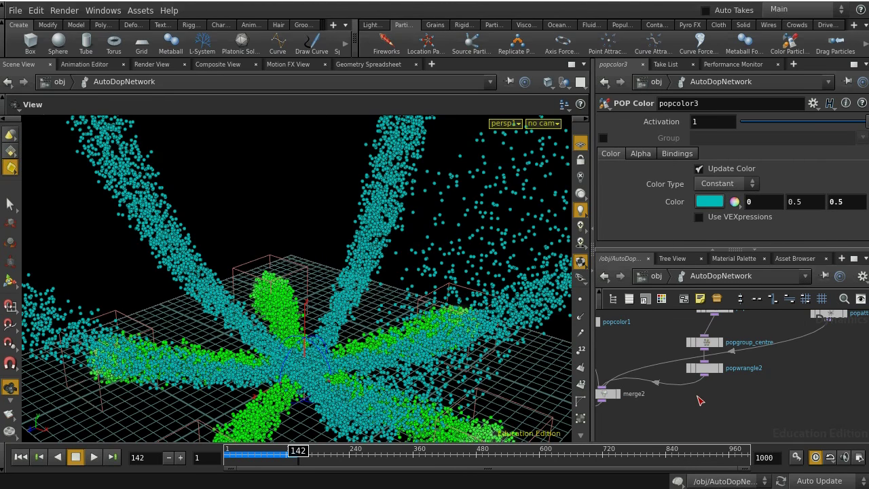
key("Tab")
type("pop")
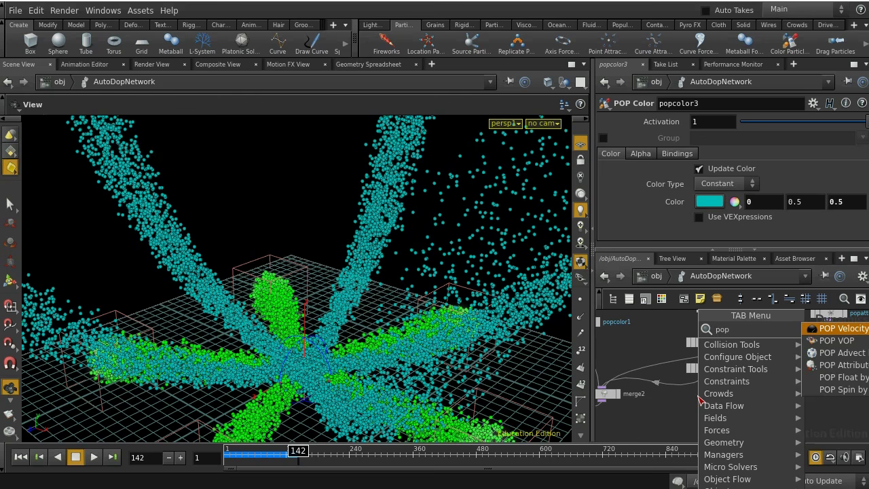
left_click(828, 328)
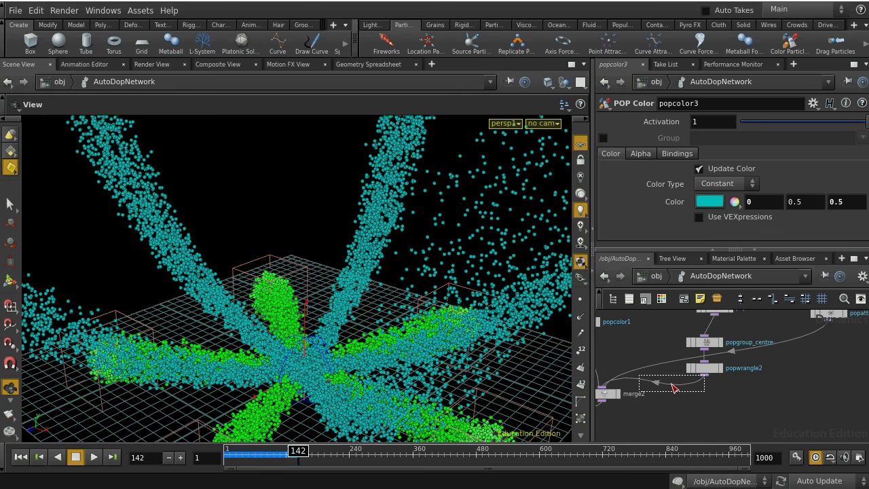
left_click(674, 386)
left_click_drag(674, 386, 708, 398)
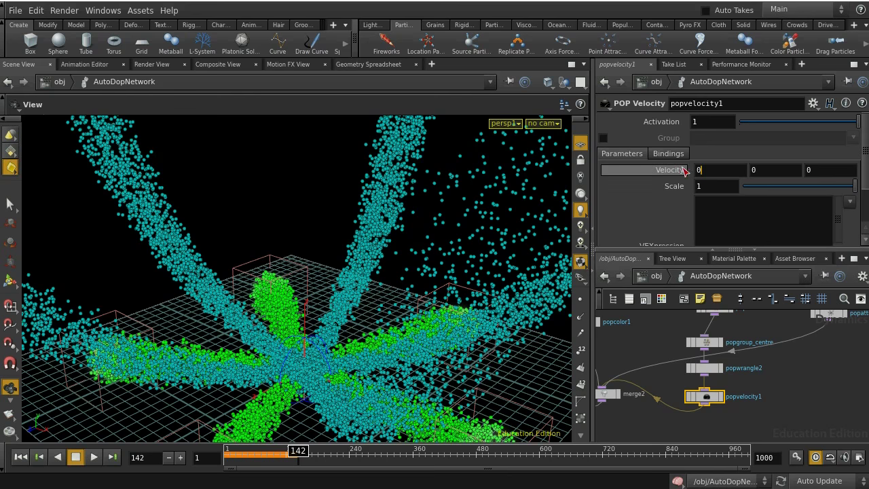
- Enable the group restriction on popvelocity1 and set its group to centre
left_click(603, 138)
left_click(853, 138)
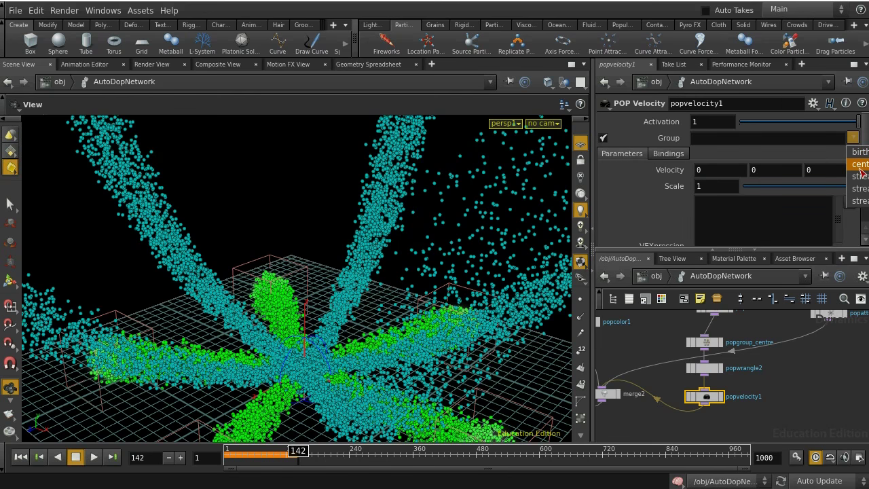
left_click(859, 165)
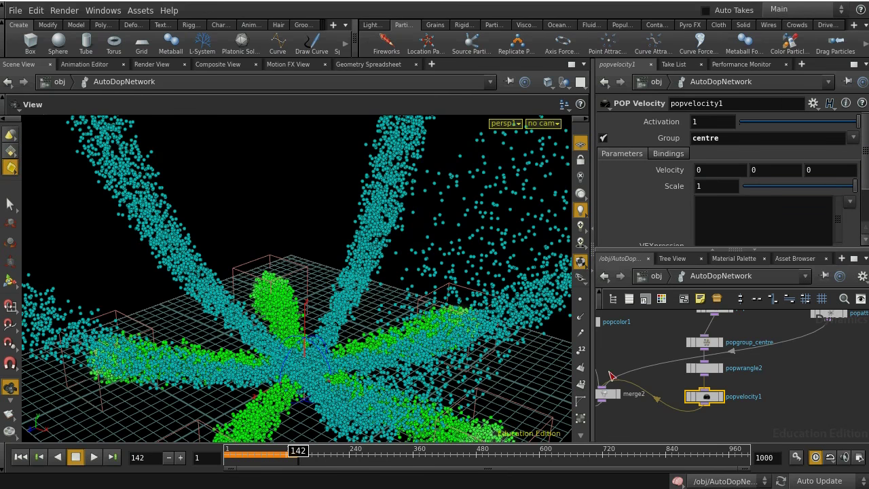
- Replay the simulation from the first frame to frame 133 and inspect the particles' upward motion from the centre
left_click(20, 457)
left_click(92, 458)
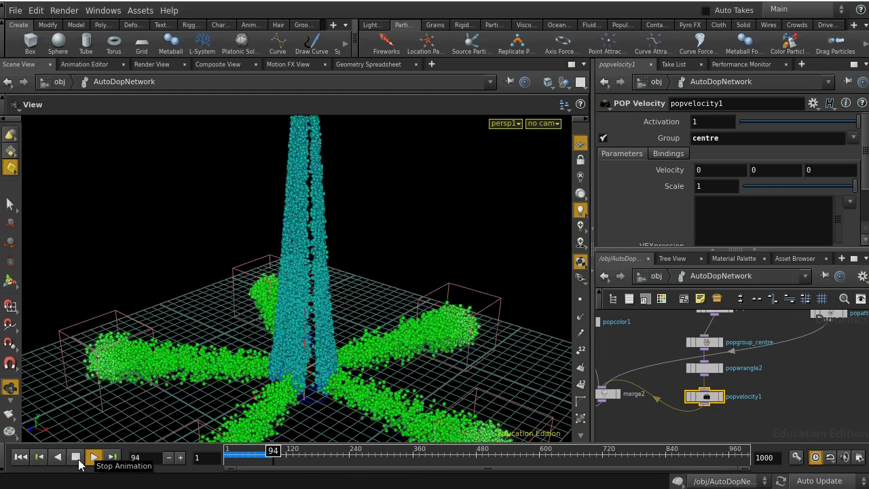
left_click(78, 460)
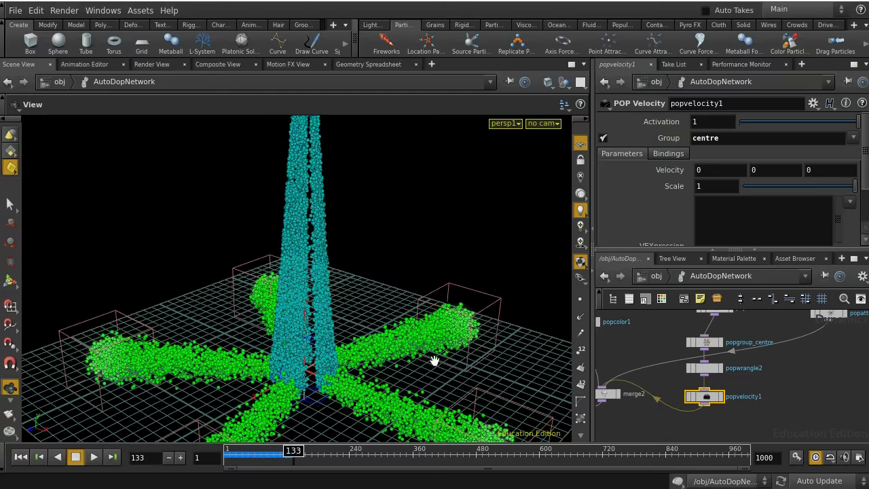
left_click_drag(436, 358, 373, 328)
scroll(389, 211, "down", 5)
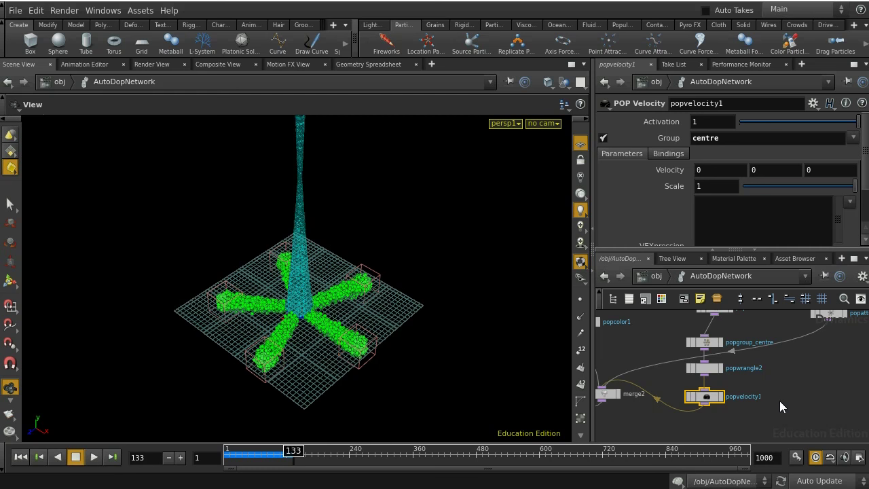
- Review the state-zero branch by examining the popwrangle2 code, the popstream_zero rule and the popvelocity1 settings
scroll(773, 401, "down", 2)
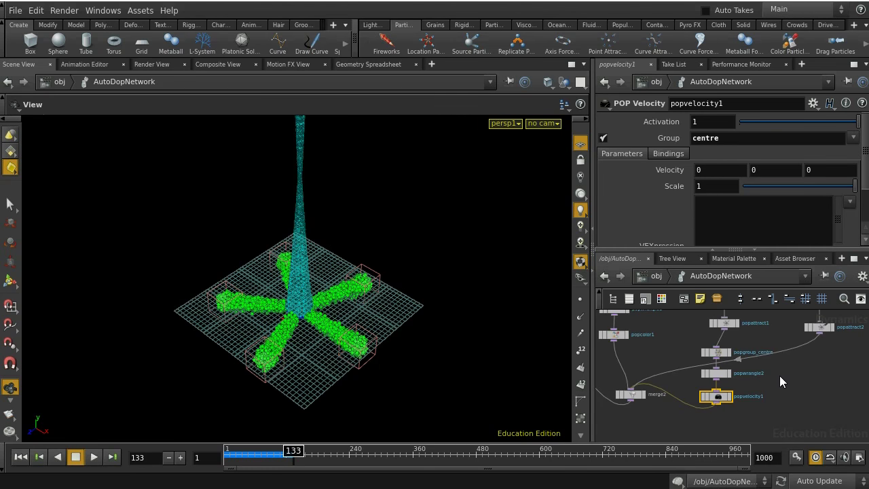
middle_click_drag(763, 337, 739, 375)
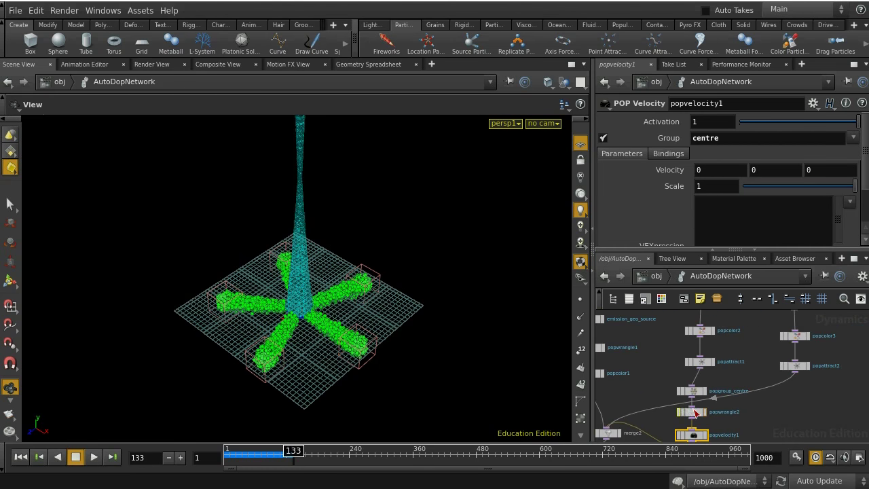
left_click(694, 412)
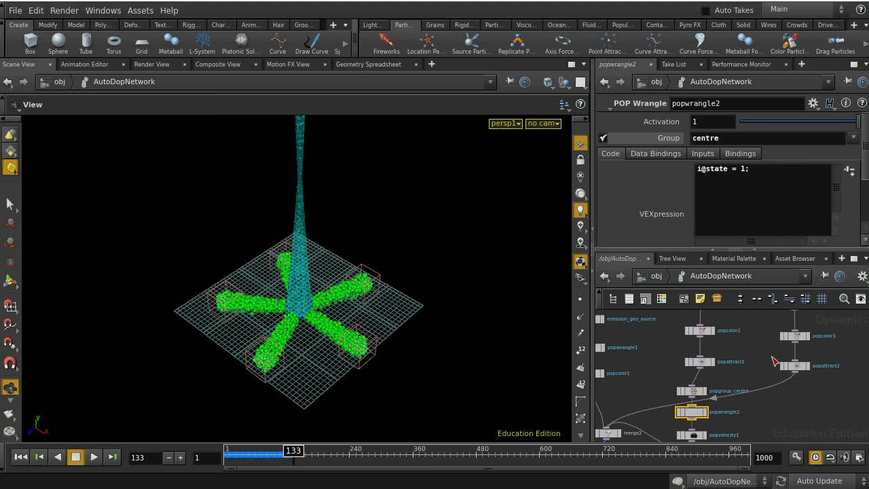
middle_click_drag(763, 348, 756, 414)
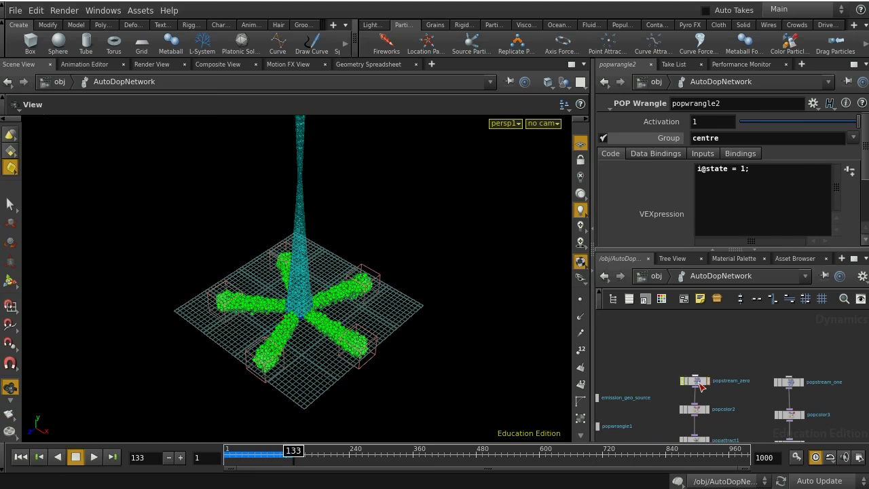
left_click(695, 381)
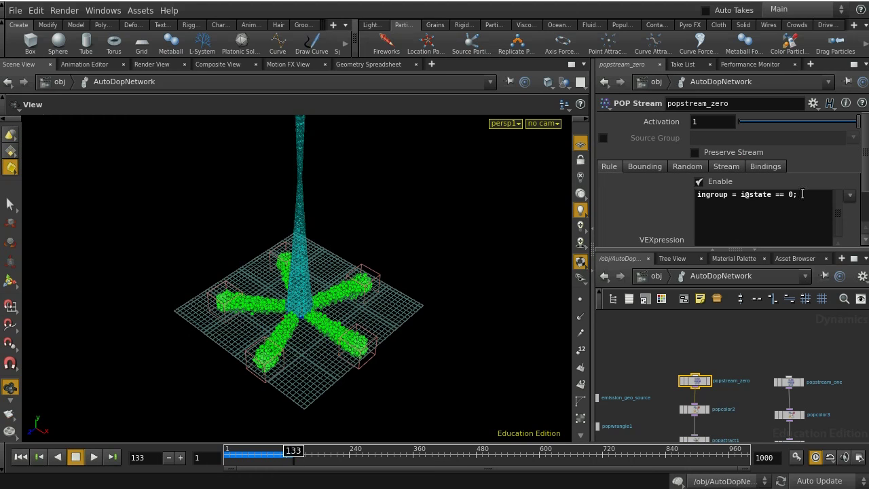
middle_click_drag(749, 411, 759, 296)
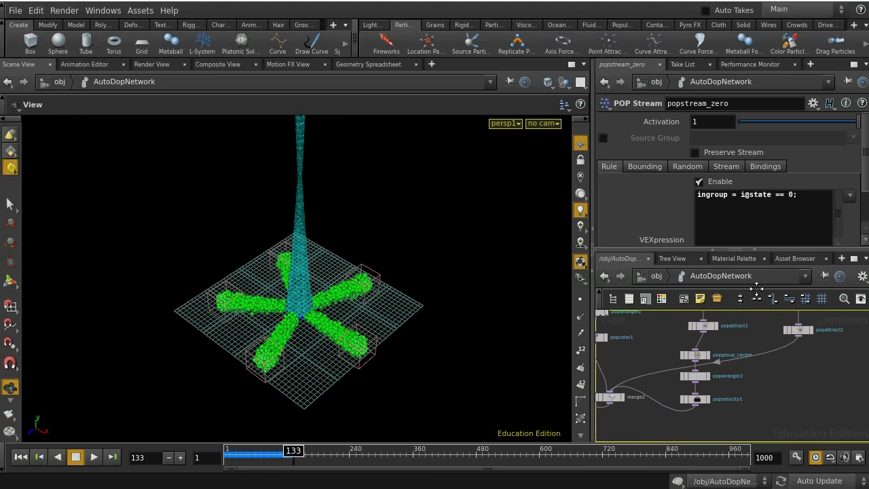
left_click(703, 380)
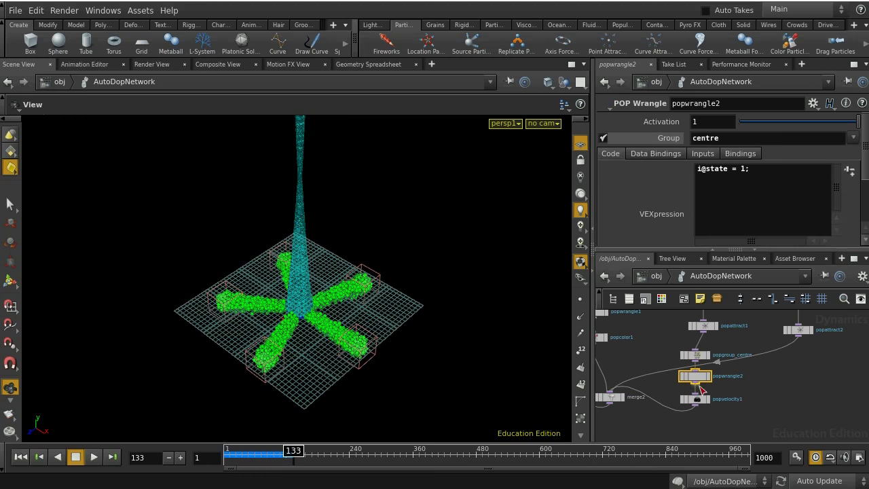
left_click(698, 400)
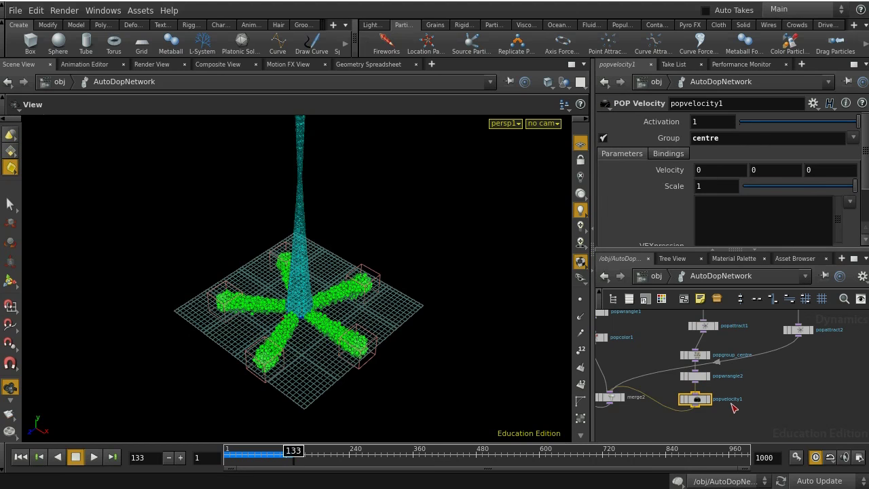
scroll(754, 406, "up", 1)
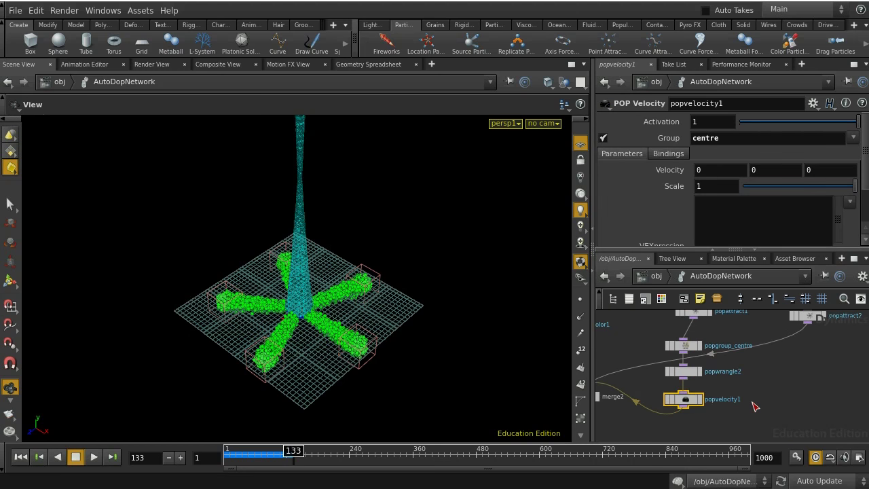
scroll(794, 396, "down", 2)
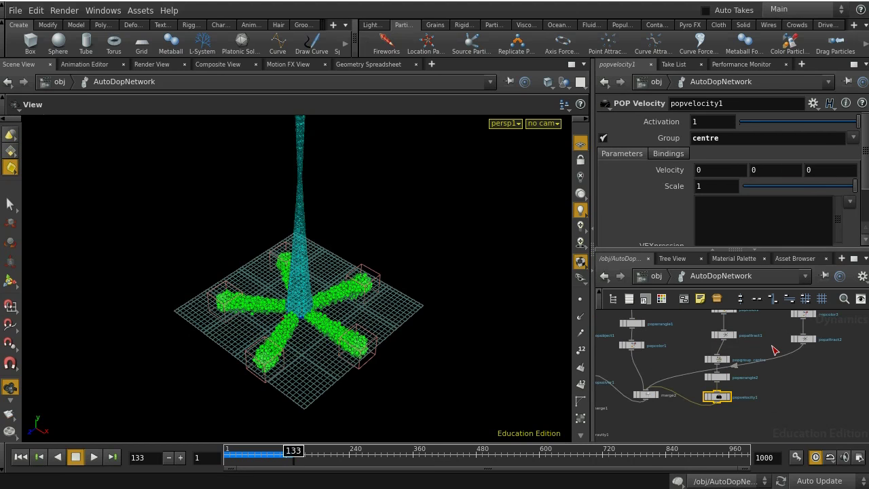
middle_click_drag(772, 337, 777, 373)
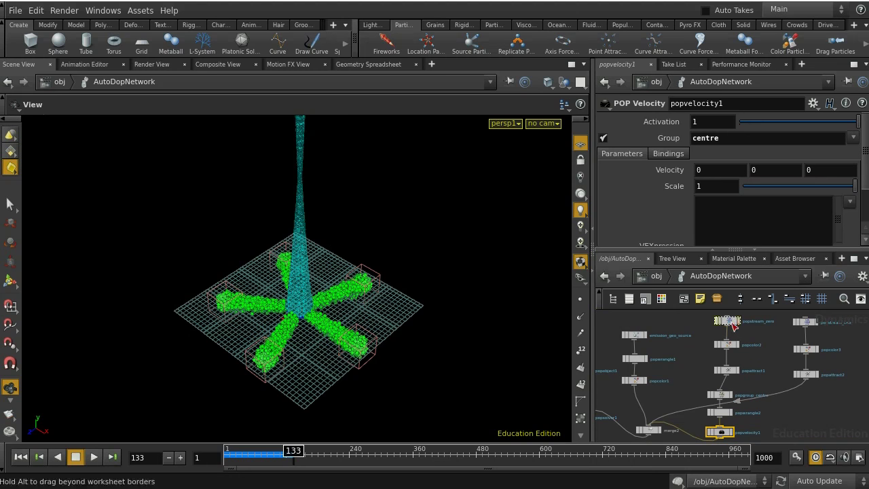
left_click(727, 321)
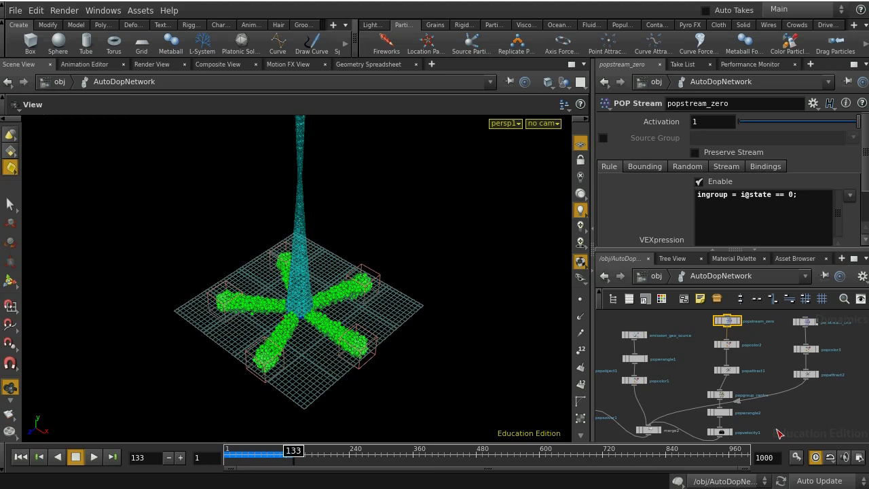
middle_click_drag(792, 425, 791, 410)
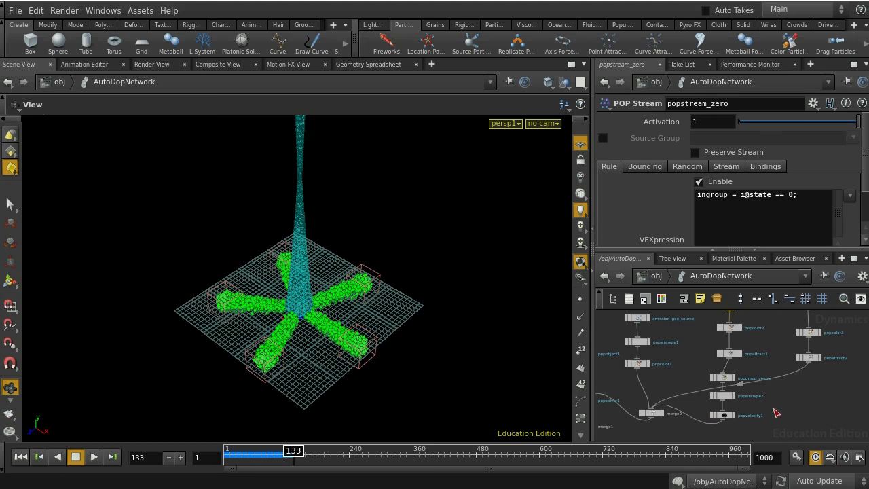
- Insert a POP Force node between popattract2 and merge2 and align it directly under popattract2
left_click_drag(520, 369, 494, 310)
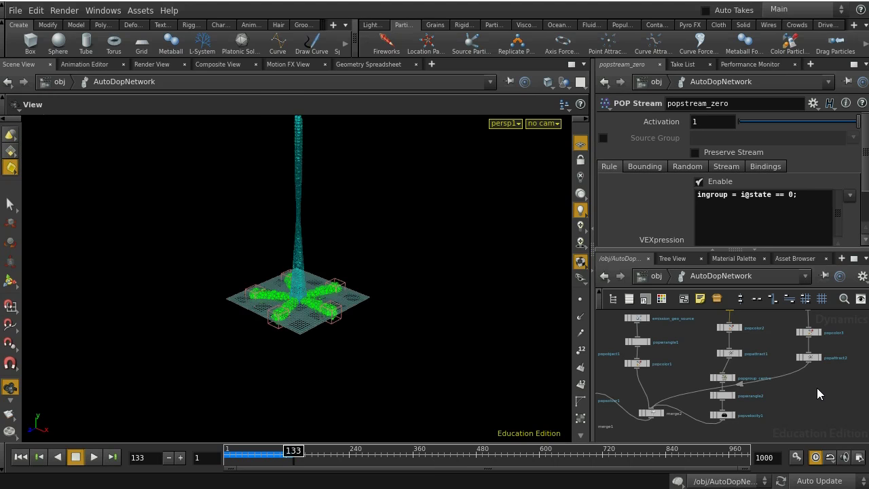
scroll(815, 388, "up", 3)
middle_click_drag(816, 387, 757, 435)
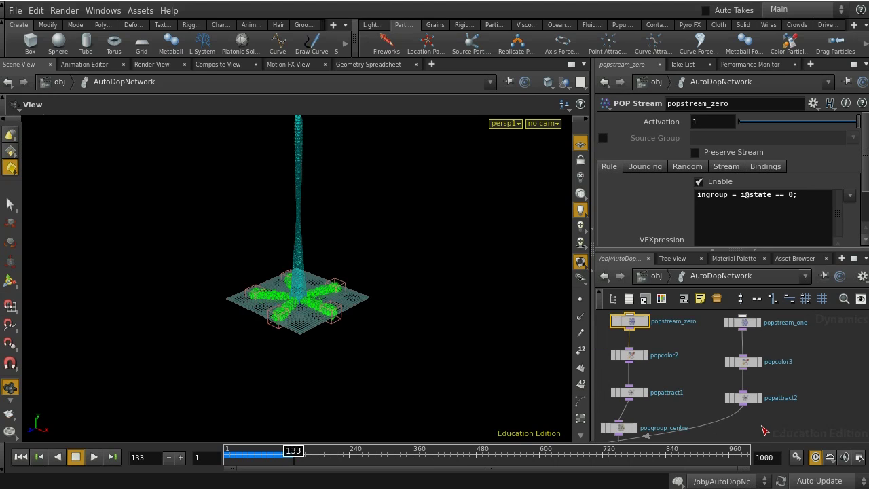
key("Tab")
type("pop")
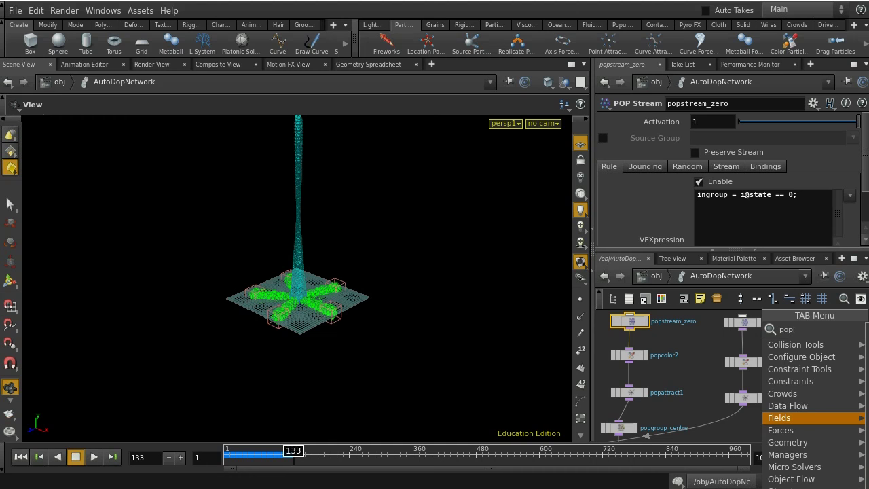
type("force")
key("Return")
left_click(716, 424)
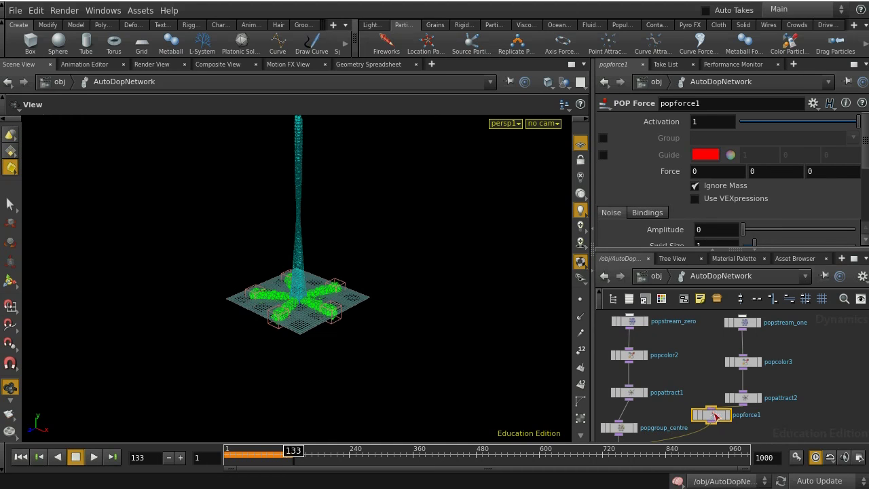
scroll(779, 406, "up", 3)
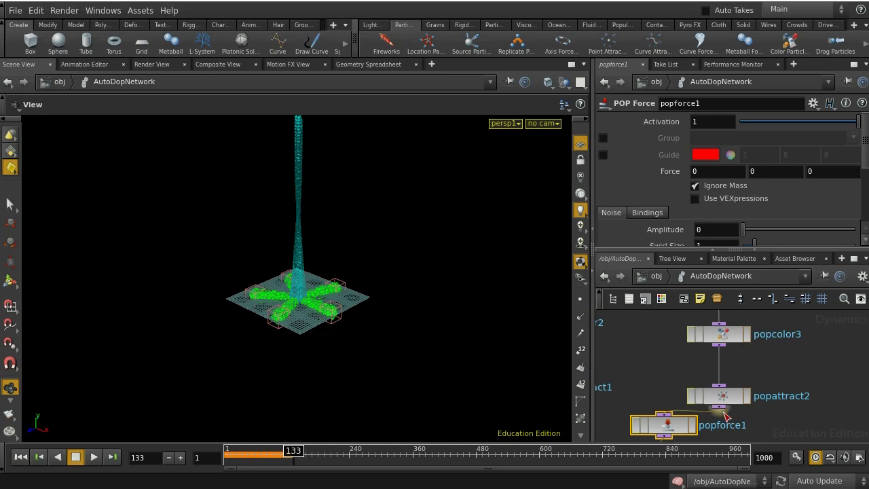
left_click_drag(699, 432, 764, 441)
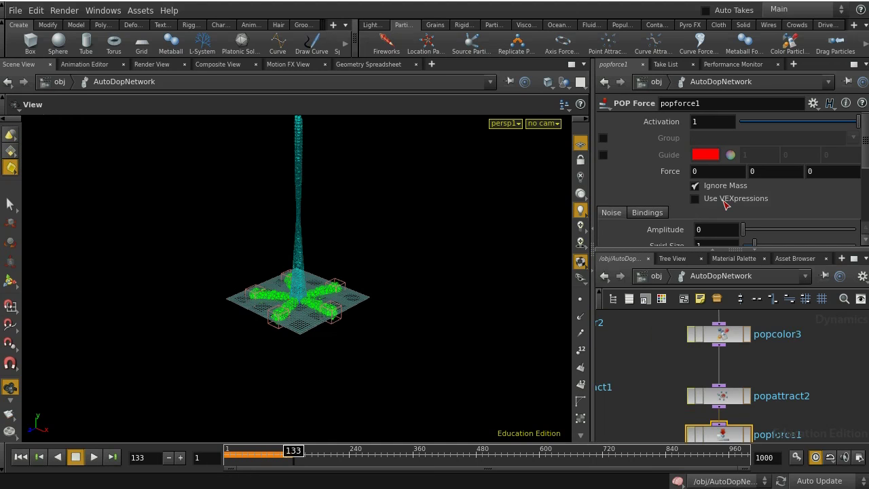
- Set the noise amplitude of popforce1 to 0.2
scroll(725, 204, "down", 3)
left_click(702, 176)
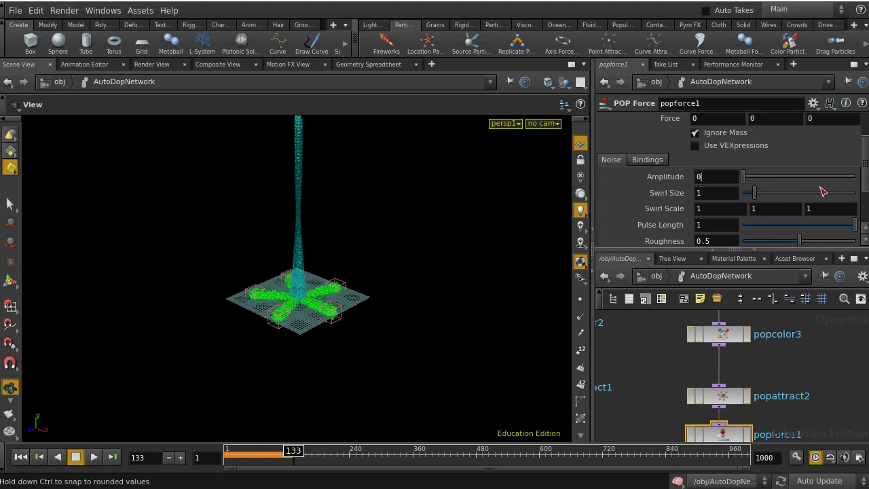
type(".2")
key("Return")
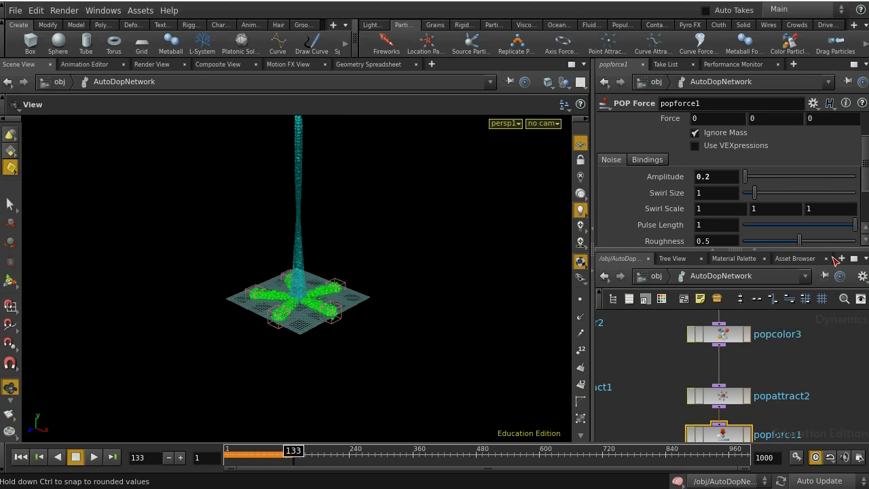
- Play the particle simulation from the first frame to check the 0.2 noise amplitude, then return to frame 1
left_click(37, 457)
left_click(95, 457)
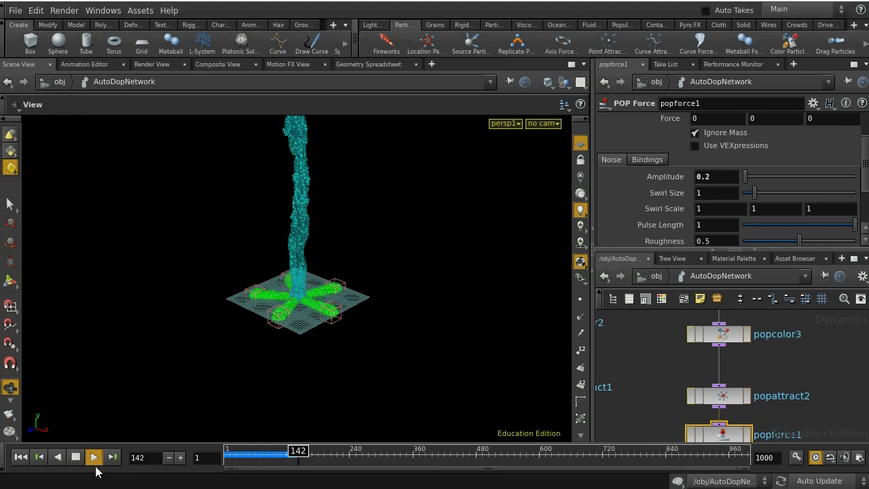
left_click(94, 456)
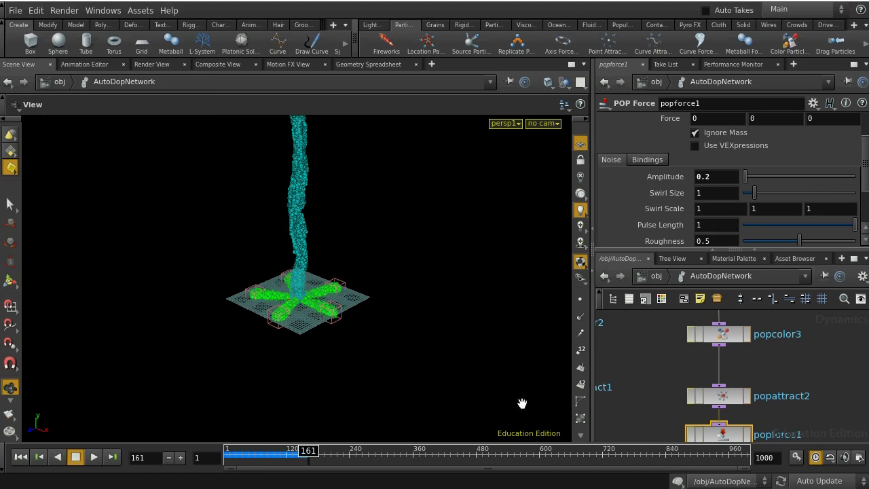
left_click(40, 457)
scroll(409, 291, "up", 2)
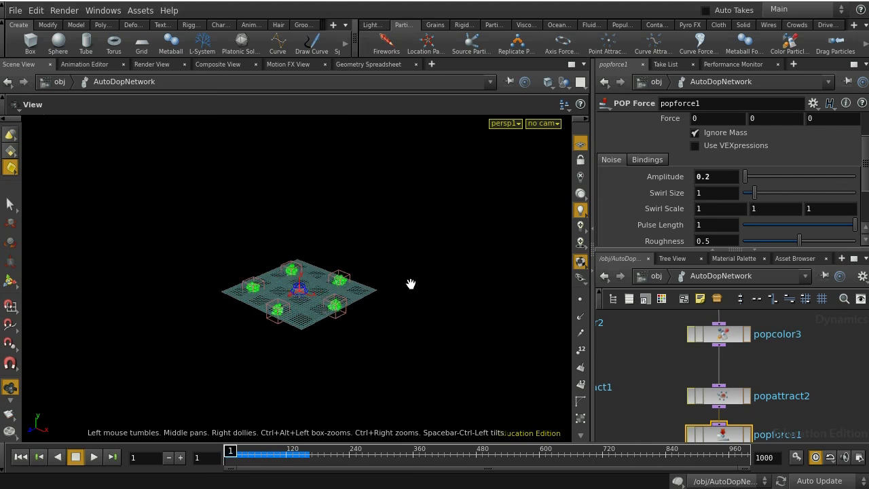
left_click_drag(410, 284, 400, 317)
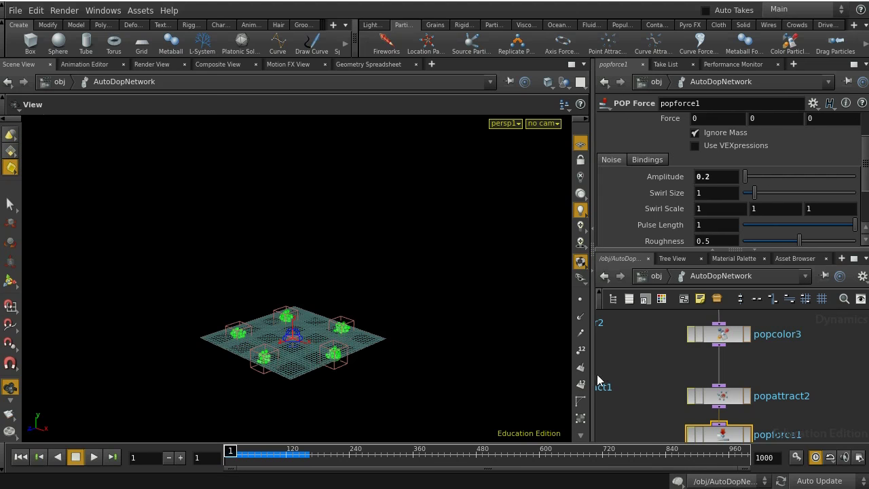
- Add a POP Group node in the wire directly below popforce1
middle_click_drag(799, 401, 801, 334)
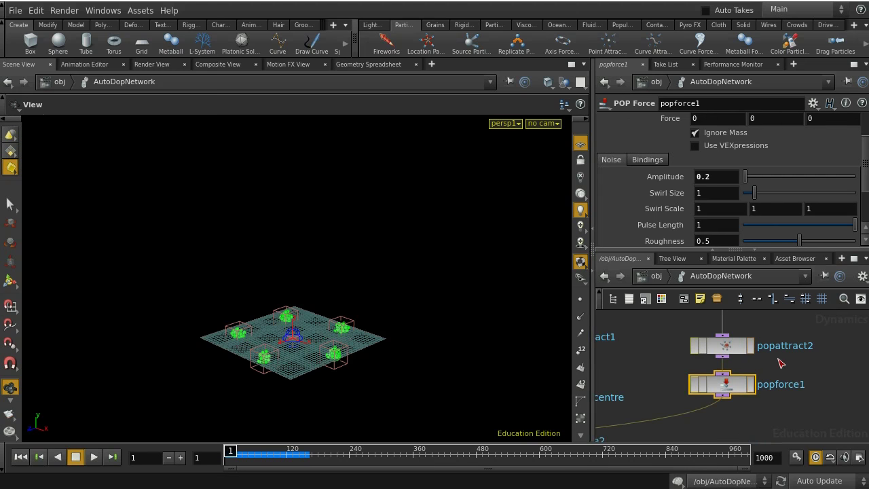
left_click_drag(794, 383, 794, 396)
middle_click_drag(794, 396, 794, 321)
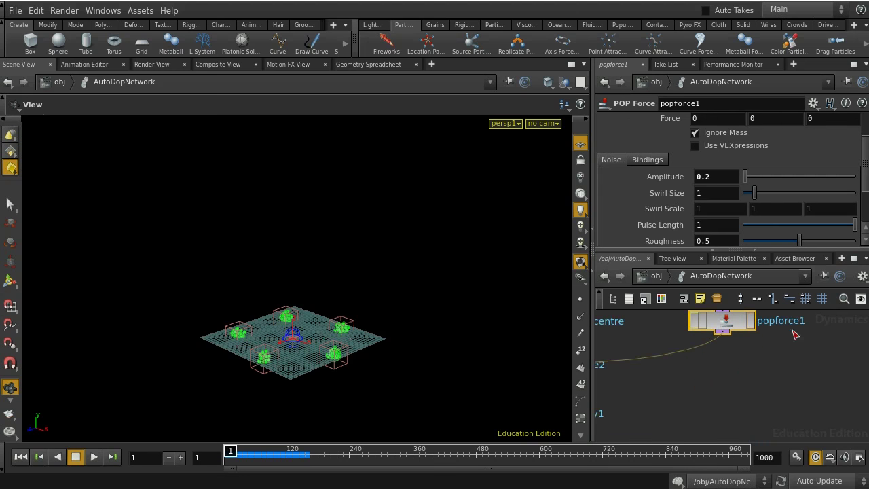
key("Tab")
type("pop")
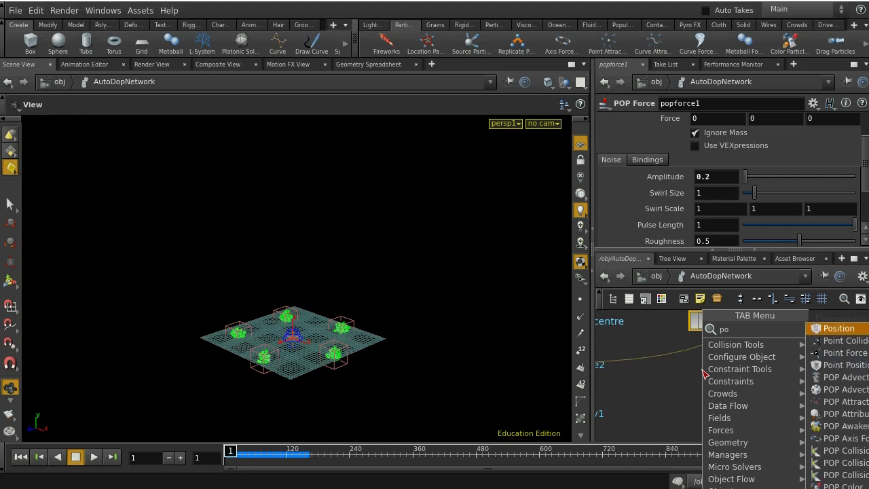
key("Down")
key("Down")
key("Down")
key("Down")
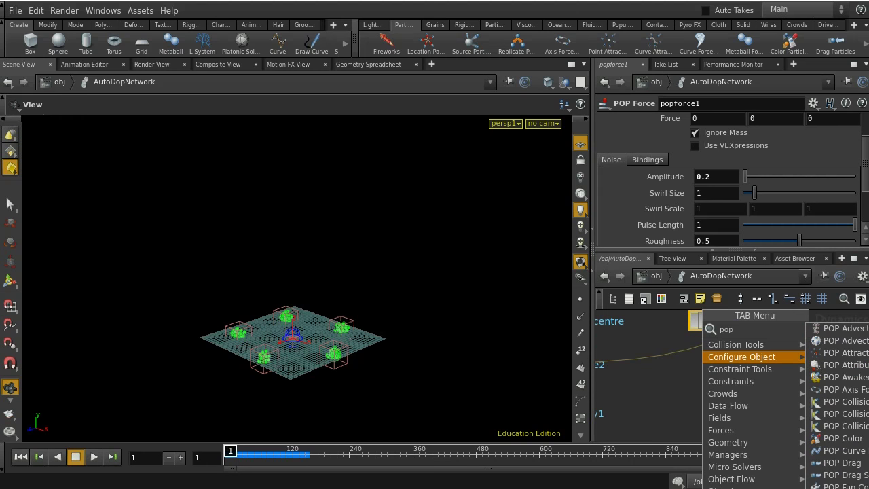
key("Return")
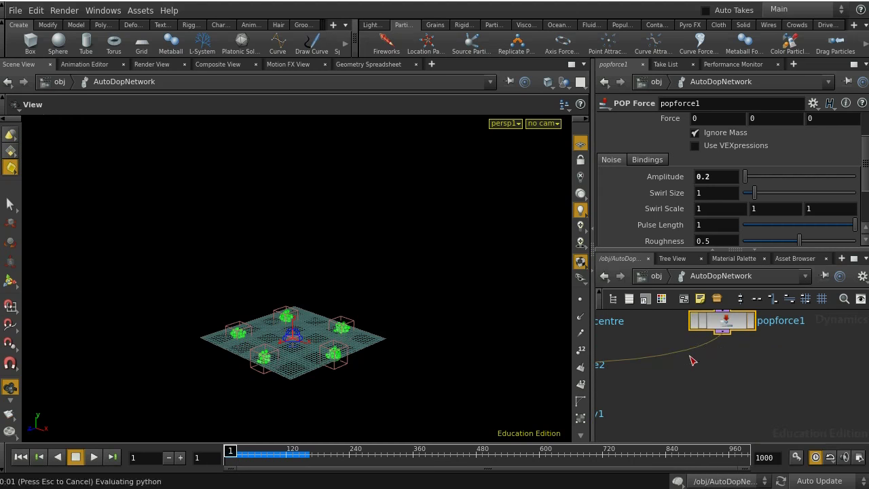
left_click(690, 355)
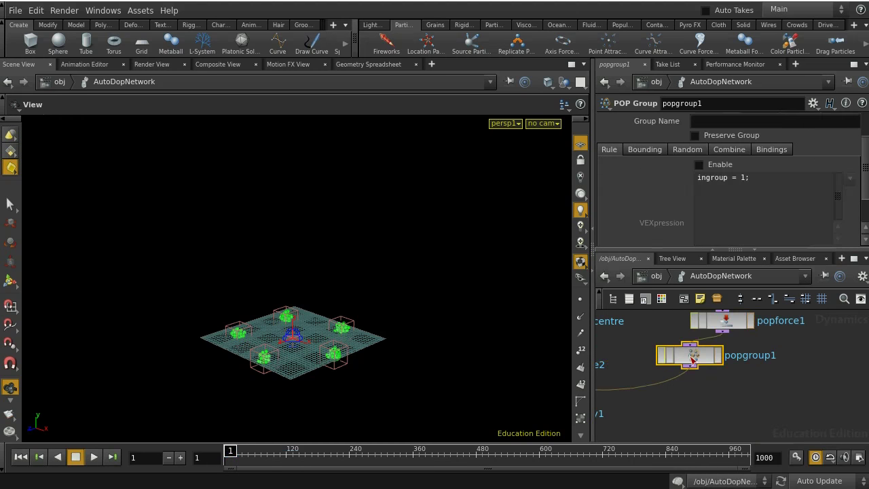
- Rename the POP Group node to popgroup_top and set its group name to top
left_click(714, 102)
key("BackSpace")
type("_top")
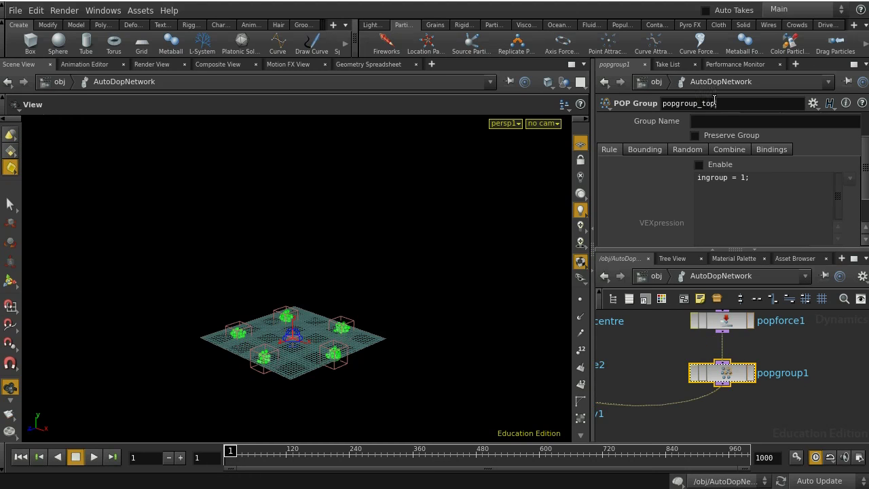
key("Return")
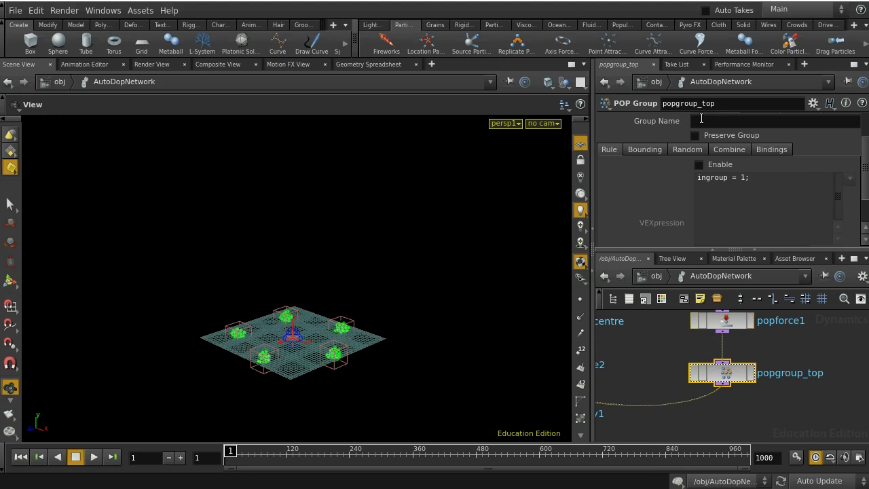
type("top#")
key("Return")
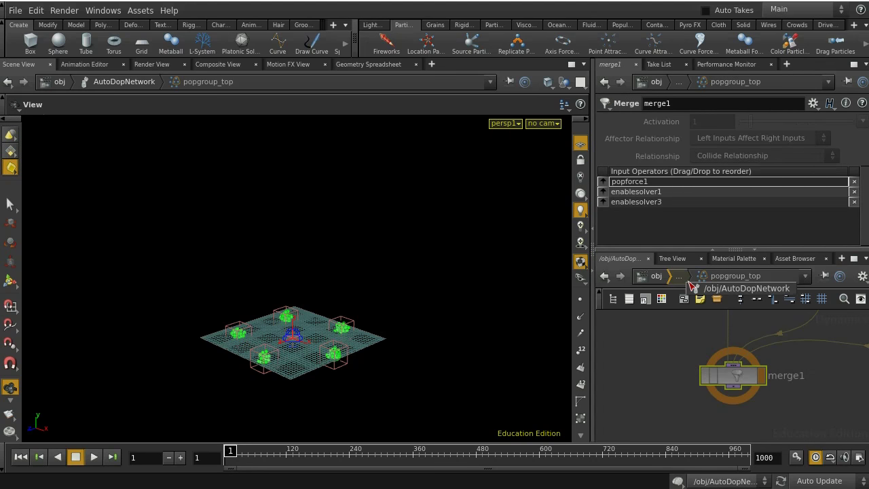
left_click(719, 288)
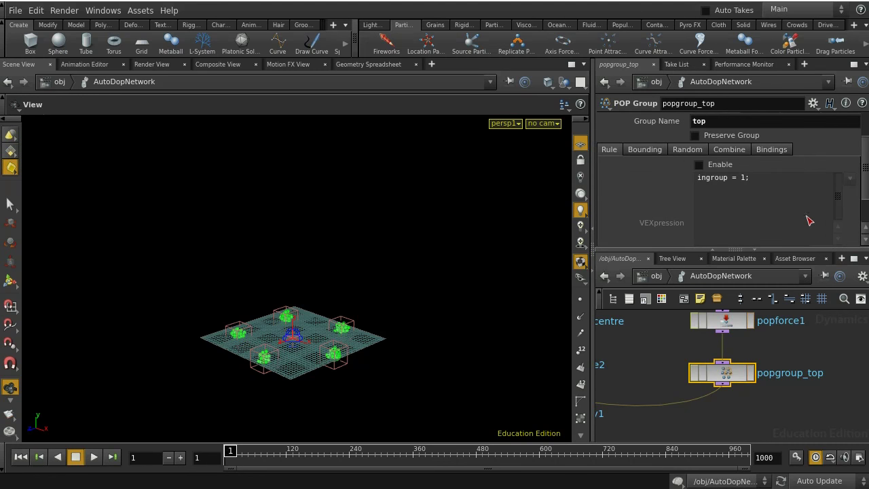
- Enable the group rule with the expression ingroup = @P.y > 5; and compare its threshold with the goal of popattract2
scroll(808, 221, "down", 1)
scroll(781, 224, "up", 3)
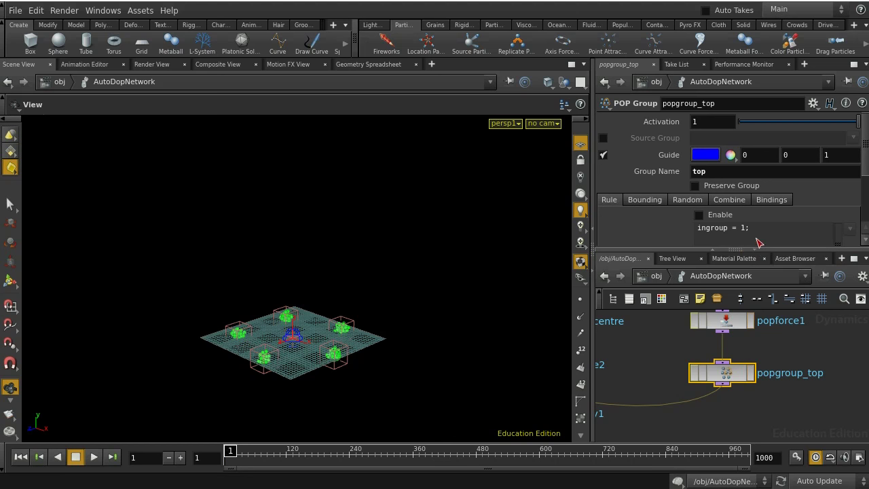
left_click(699, 214)
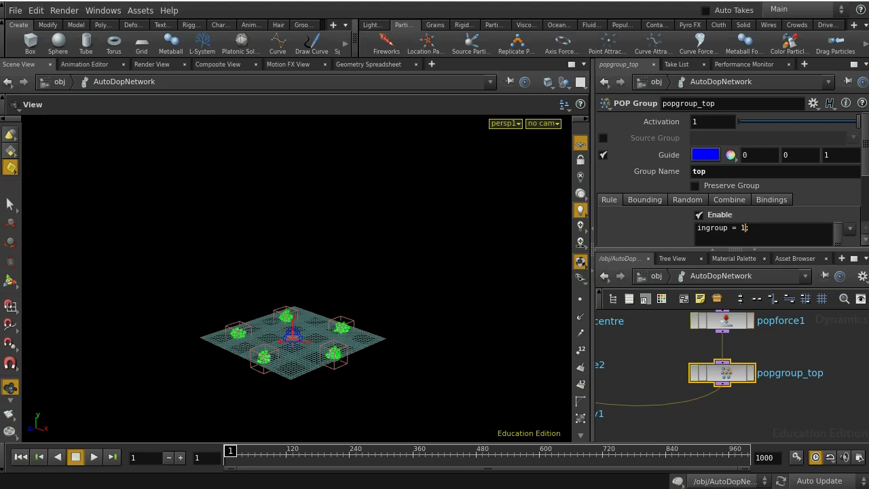
type(";")
key("BackSpace")
key("BackSpace")
type("@P.y > 4")
key("BackSpace")
type("5;")
scroll(740, 350, "up", 3)
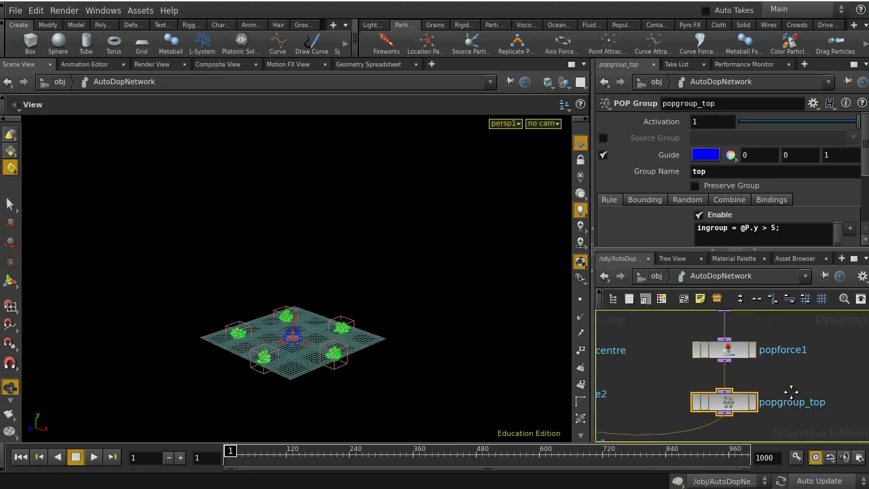
left_click(722, 327)
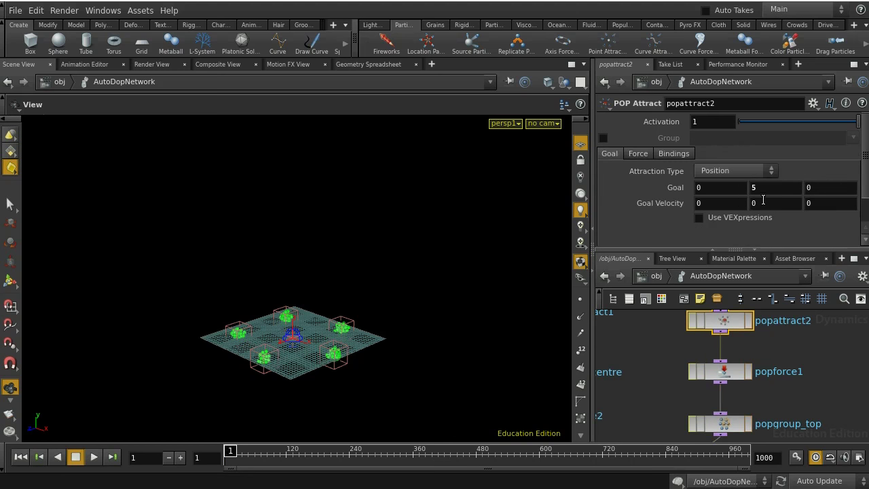
left_click(721, 422)
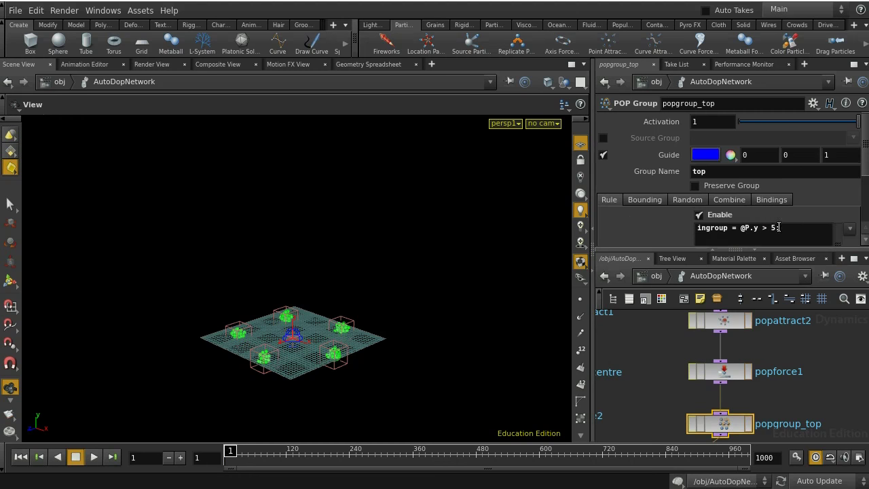
type(";")
key("f")
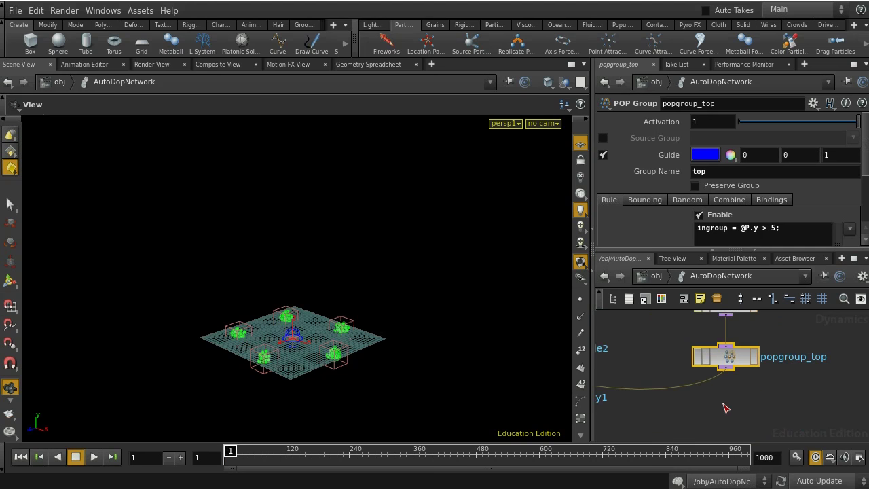
- Add a POP Wrangle node in the wire directly below popgroup_top
key("Tab")
type("pop")
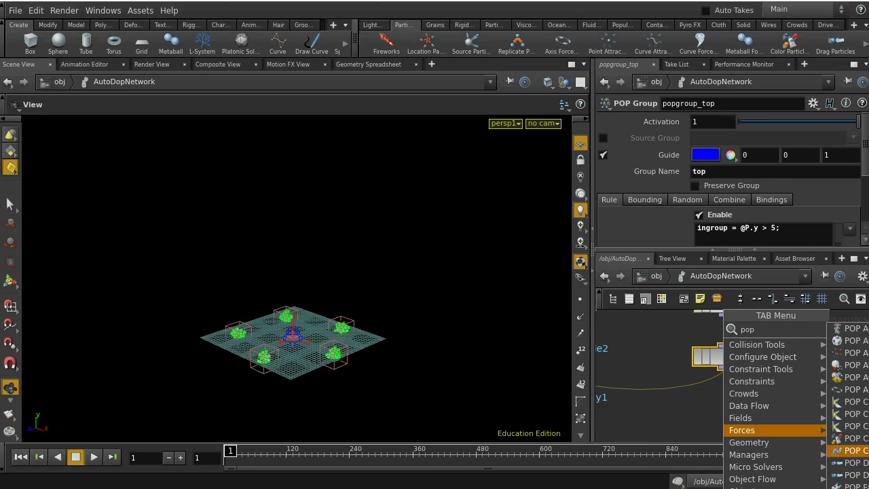
left_click(848, 483)
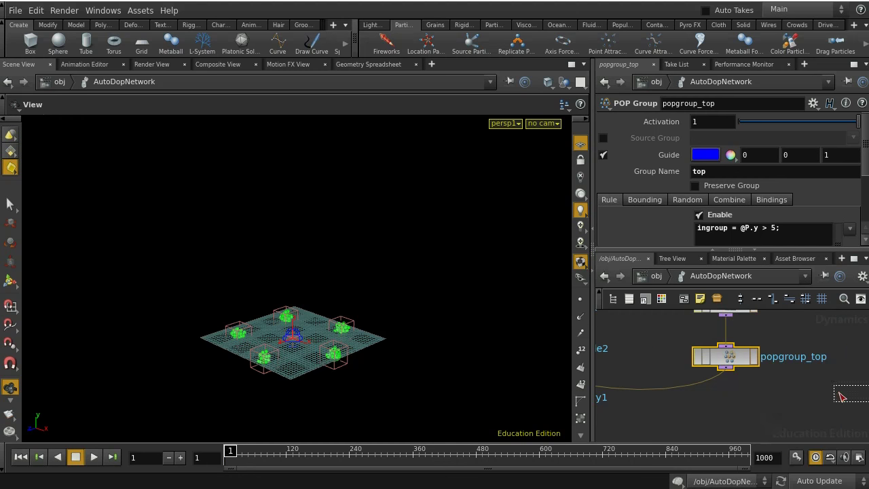
left_click(708, 399)
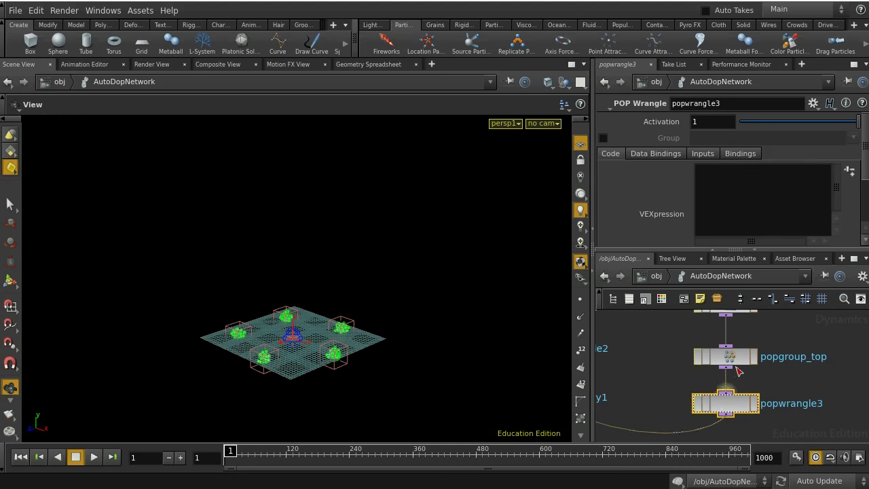
- Enable the group restriction on popwrangle3 and limit it to the top group
left_click(730, 175)
left_click(603, 138)
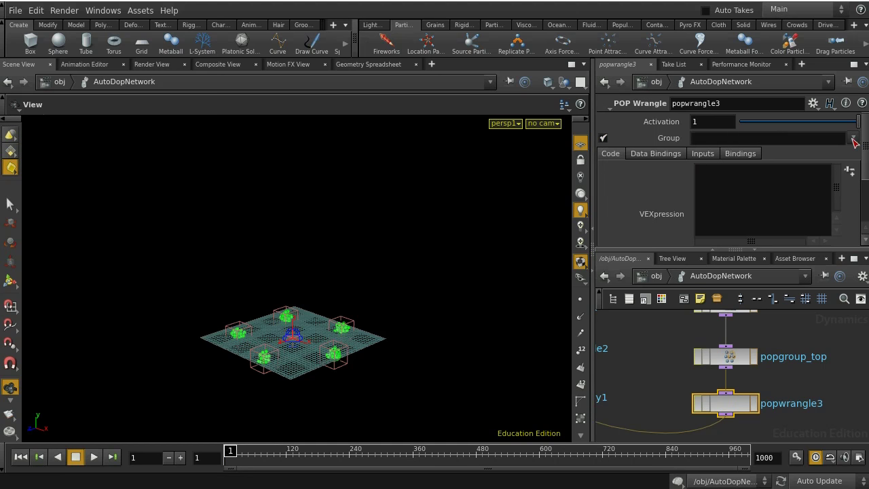
left_click(854, 138)
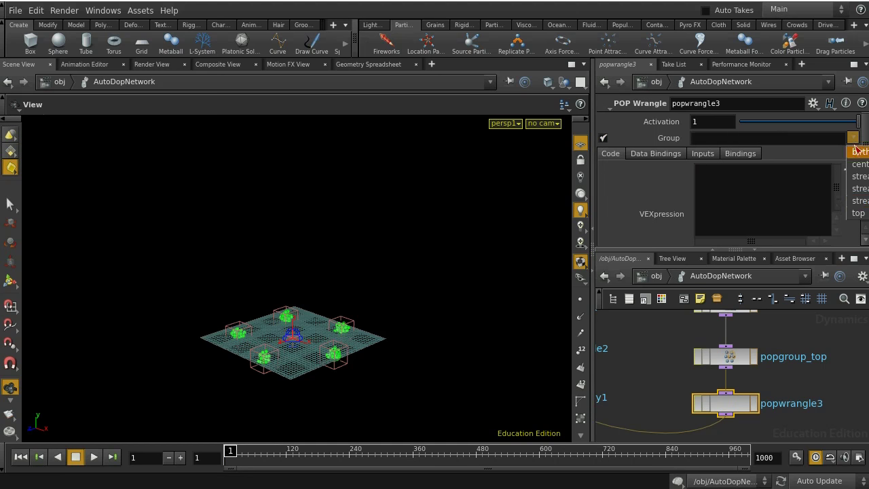
left_click(857, 213)
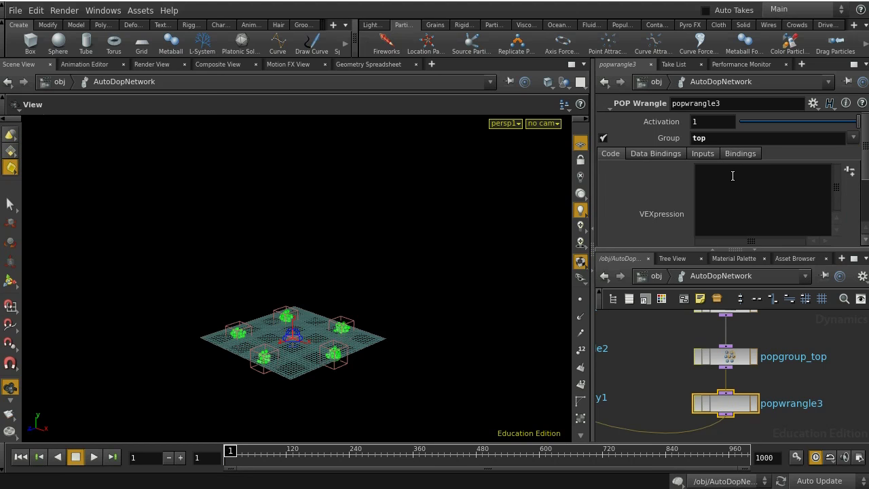
type("i@state = 2;")
type("v")
key("Escape")
type("@")
type("oldv")
type(" = ")
type("v@v;")
type("f@life")
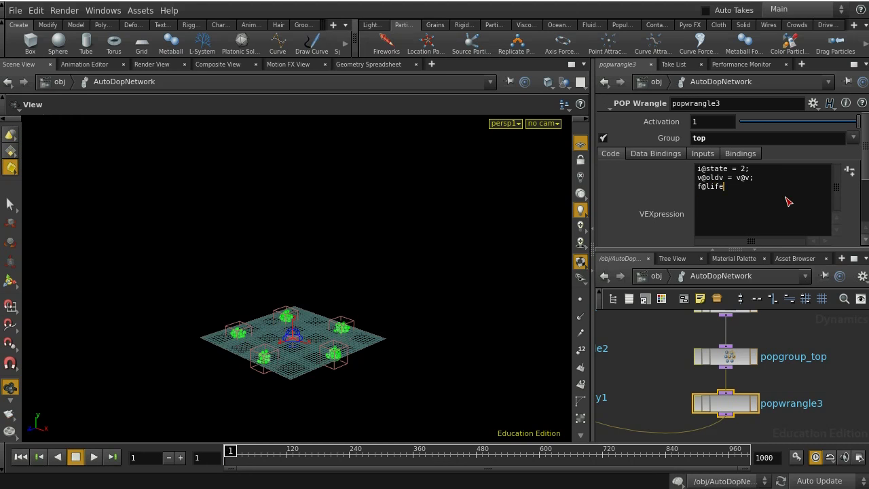
type(" = @age + ch(\"duration\");")
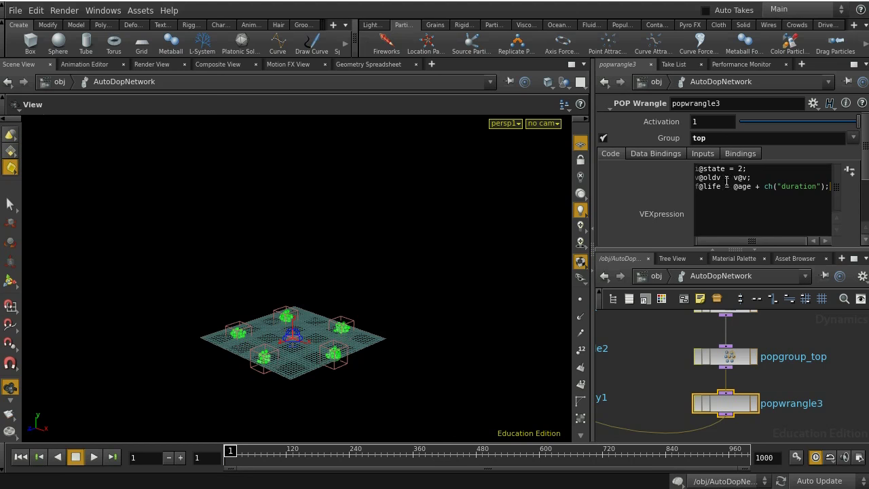
- Create the Duration parameter referenced by popwrangle3's code and set it to 7
scroll(727, 182, "down", 1)
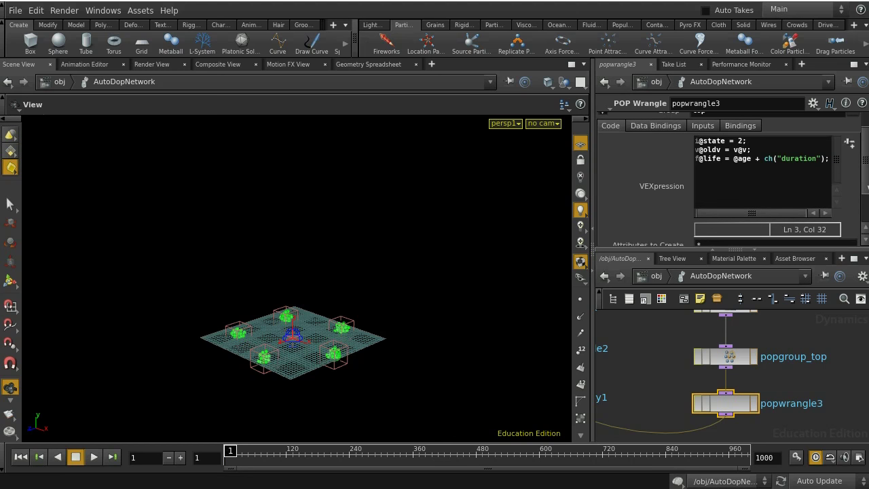
scroll(867, 190, "up", 1)
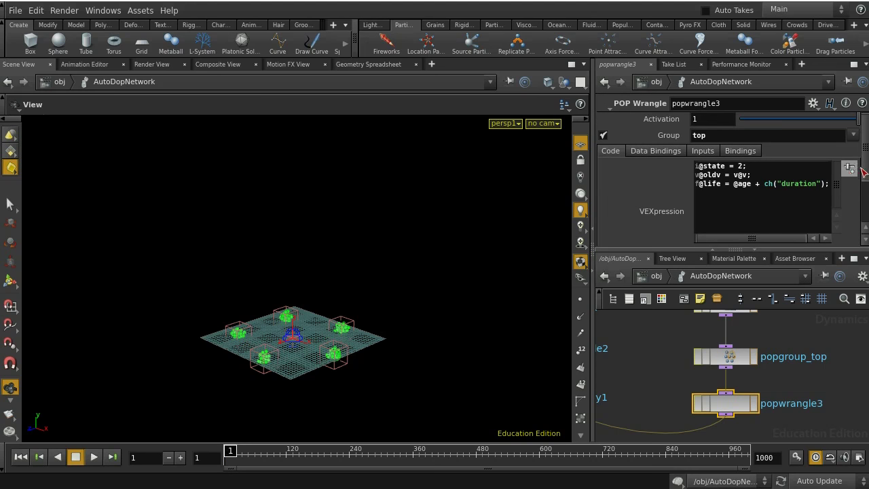
scroll(865, 171, "down", 3)
scroll(865, 171, "up", 2)
scroll(849, 170, "up", 1)
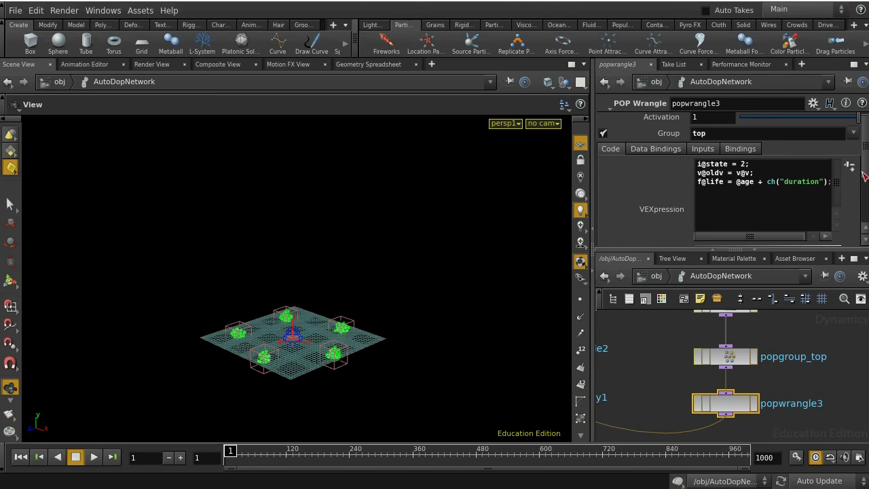
scroll(865, 174, "down", 3)
left_click(709, 240)
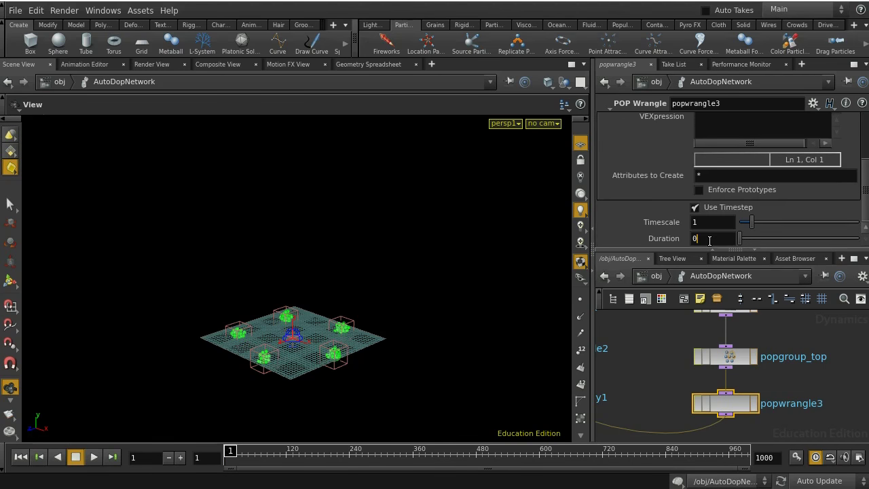
key("BackSpace")
type("7")
key("Return")
scroll(866, 204, "up", 3)
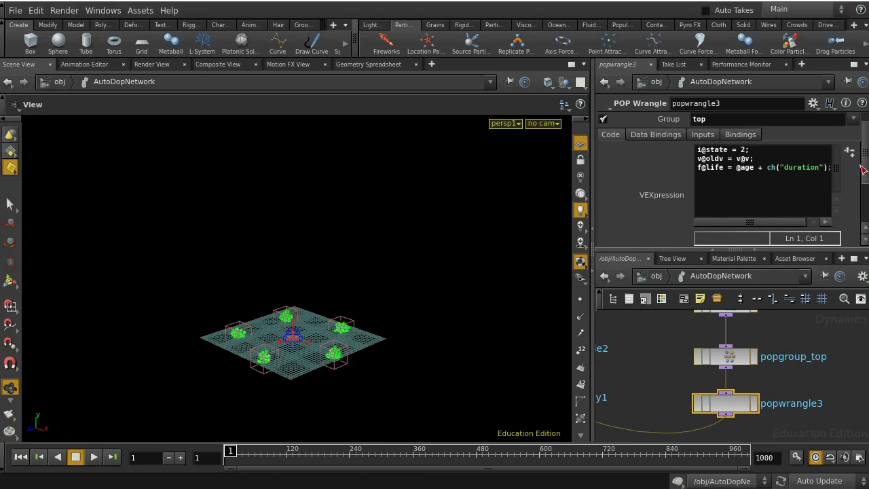
left_click(832, 167)
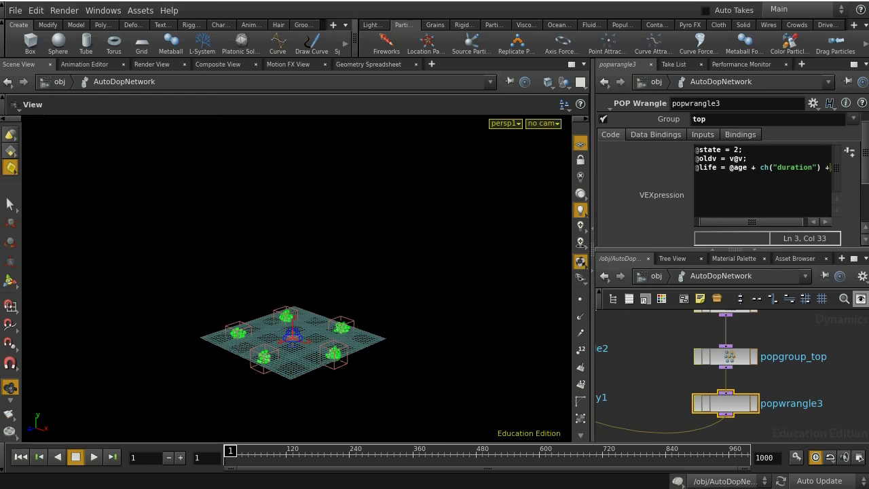
type("* fit01")
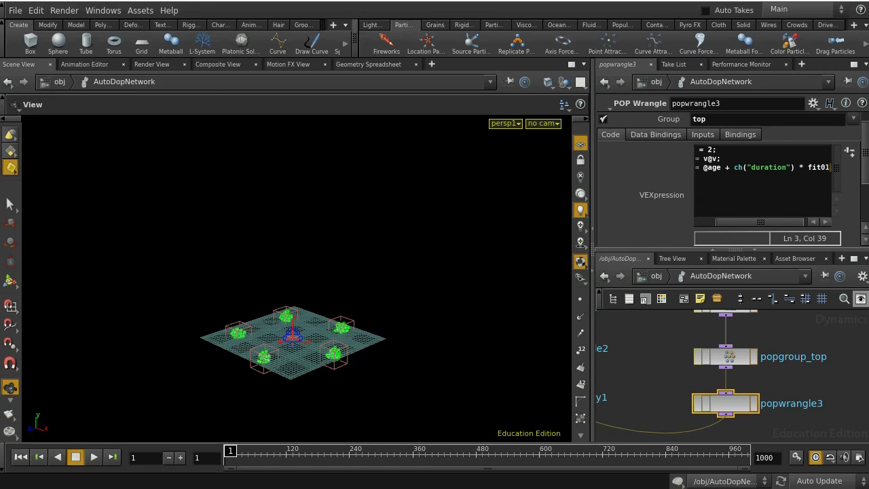
type("(")
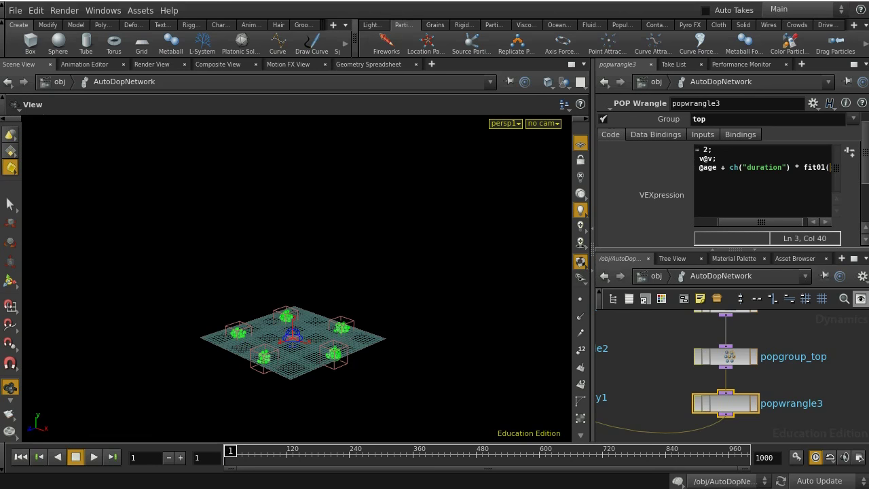
type("rand(")
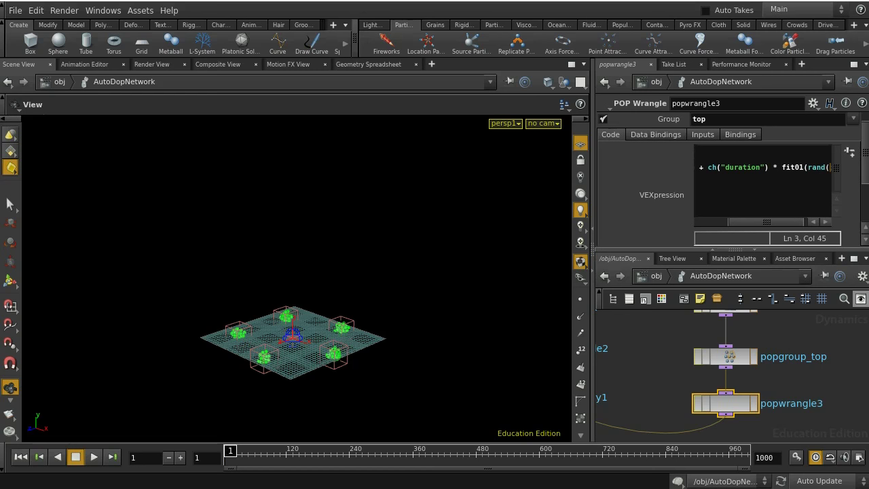
type("id)")
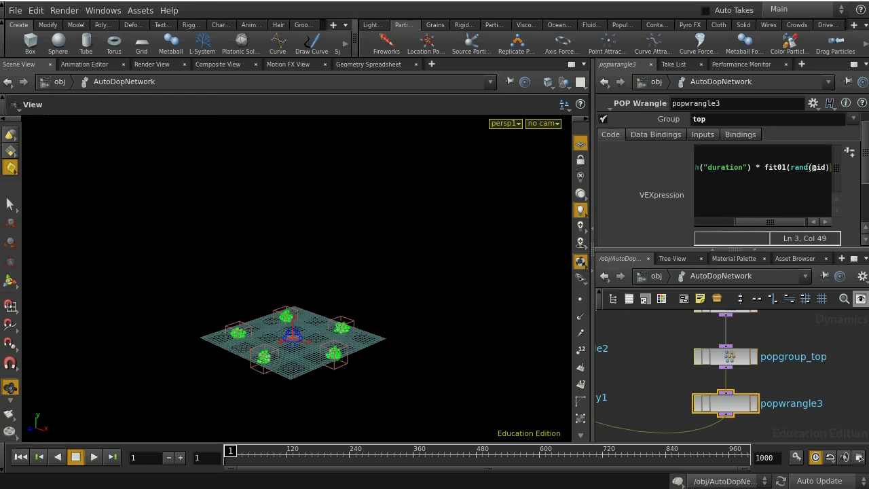
type(", ")
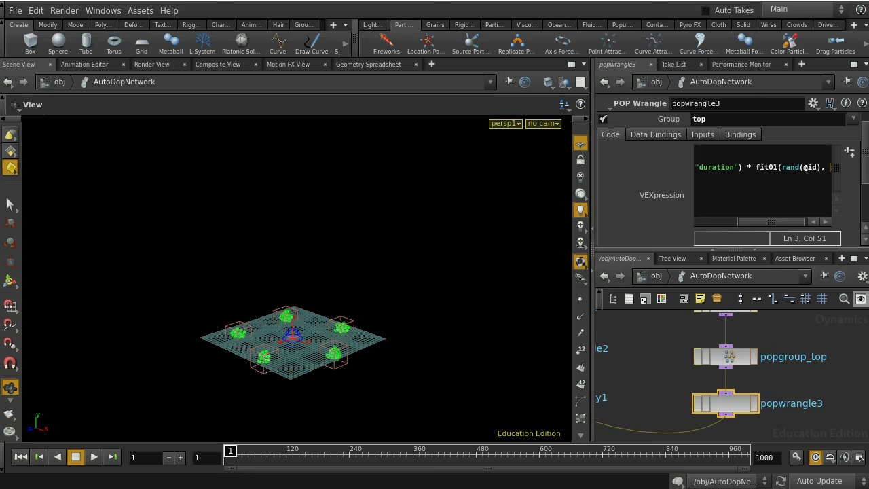
type(".8, .")
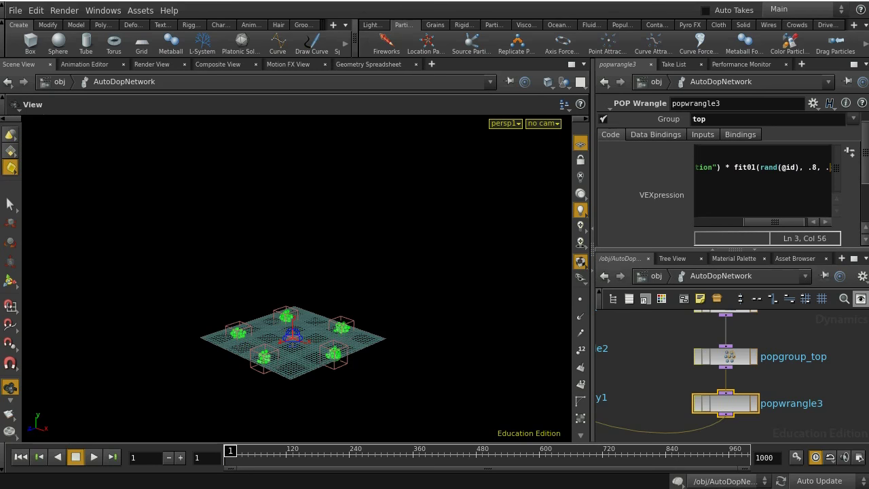
type("22")
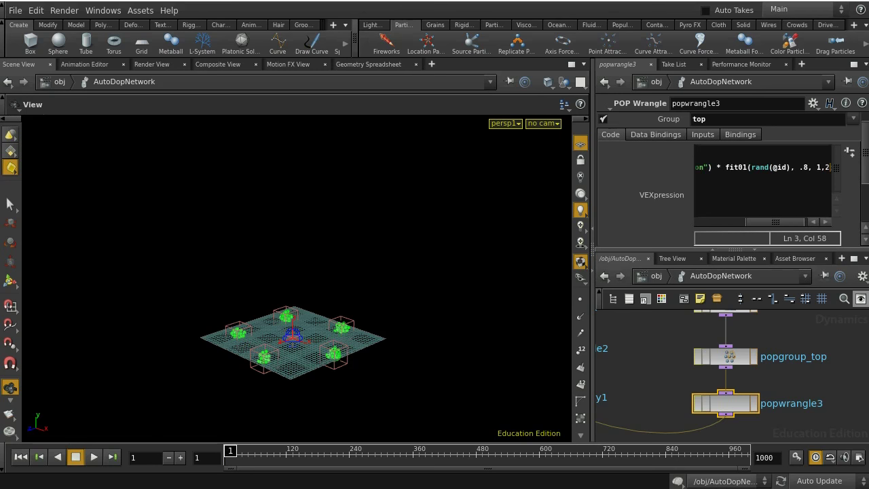
type(")")
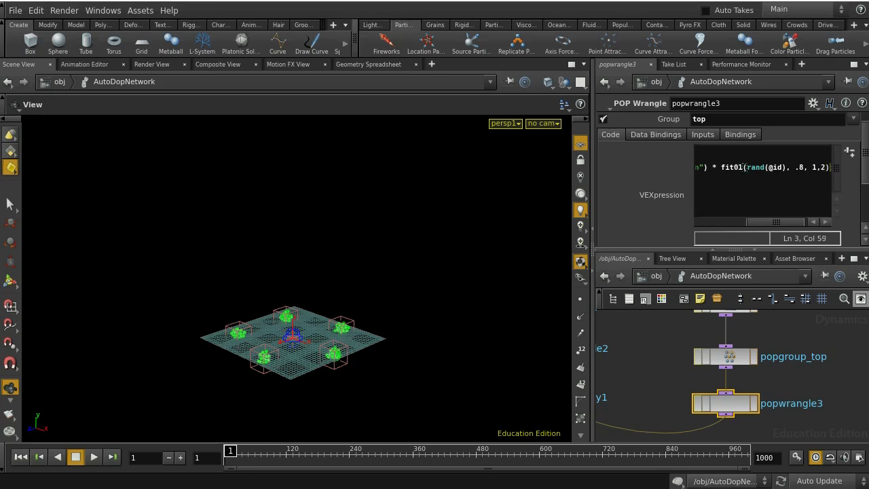
left_click(821, 167)
key("BackSpace")
type(".")
left_click(829, 167)
type(";;")
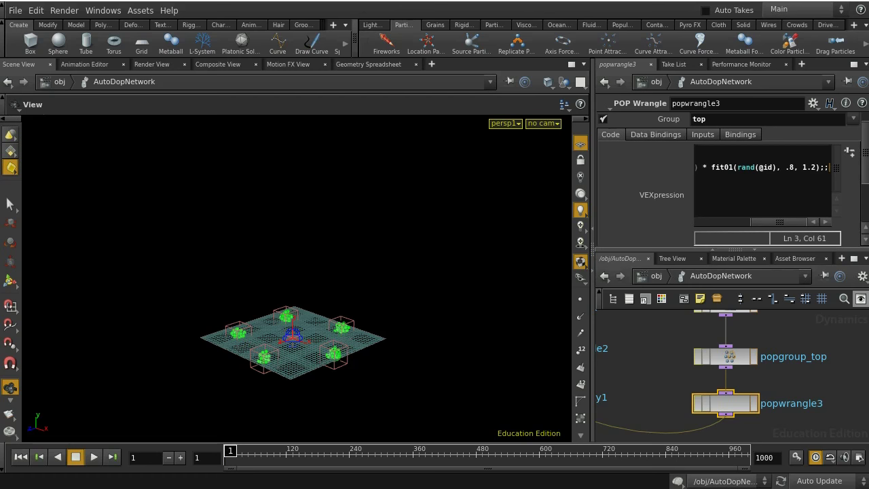
key("BackSpace")
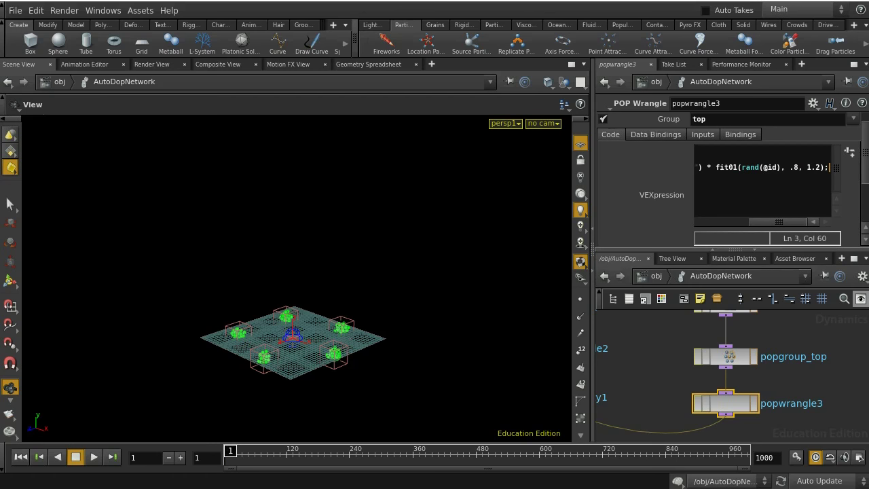
- Go back through the life expression and maximize the parameter pane to examine popwrangle3's full code
left_click(735, 167)
key("Left")
key("Left")
key("Left")
key("Left")
key("Left")
key("Left")
key("Left")
key("Left")
key("Left")
key("Left")
key("Left")
key("Left")
key("Left")
key("Left")
key("Left")
key("Left")
key("Left")
key("Left")
key("Left")
key("Left")
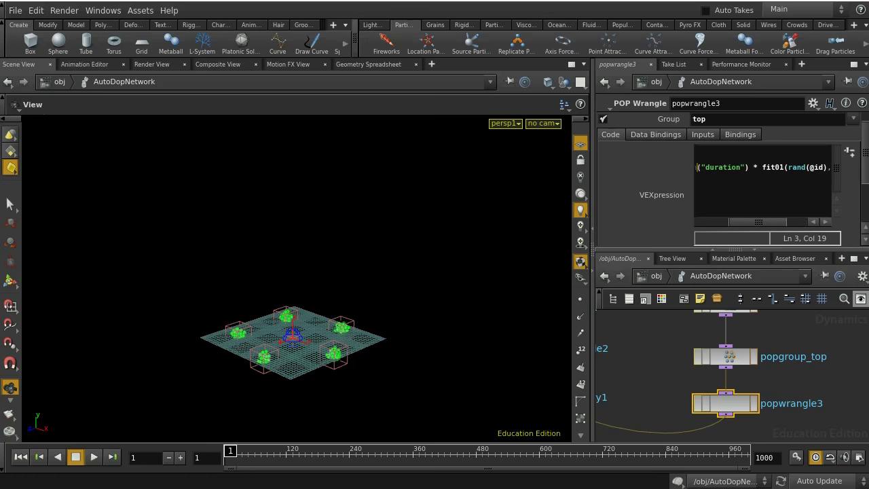
left_click(855, 64)
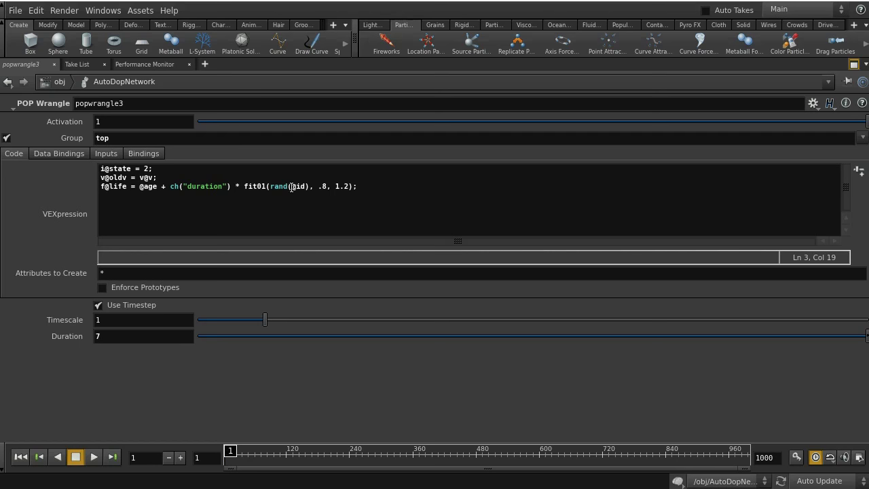
- Add a fourth line to popwrangle3's code: v@newv = normalize(set(@P.x, 0, @P.z)) * length(v@v);
left_click(405, 190)
key("Return")
type("v")
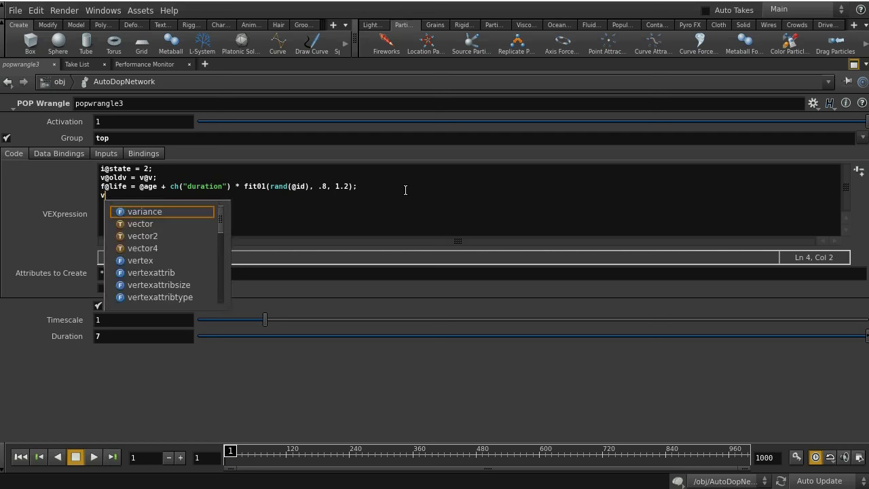
type("@newv")
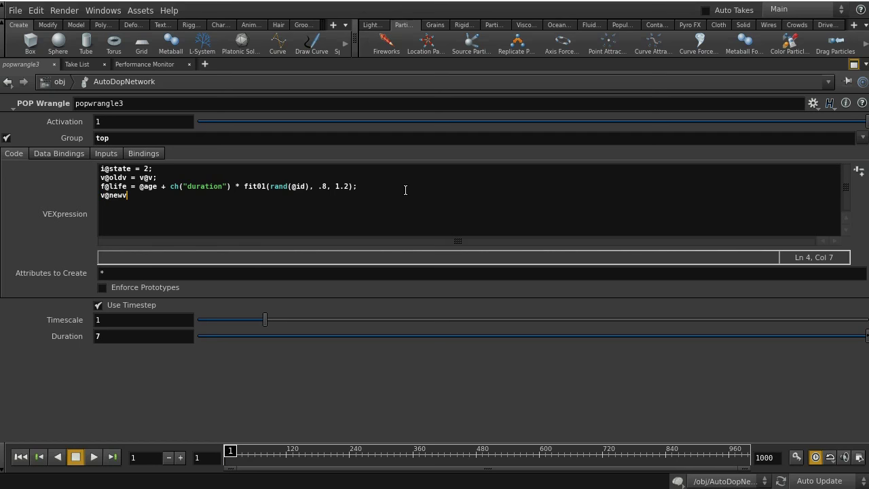
type(" = normalize")
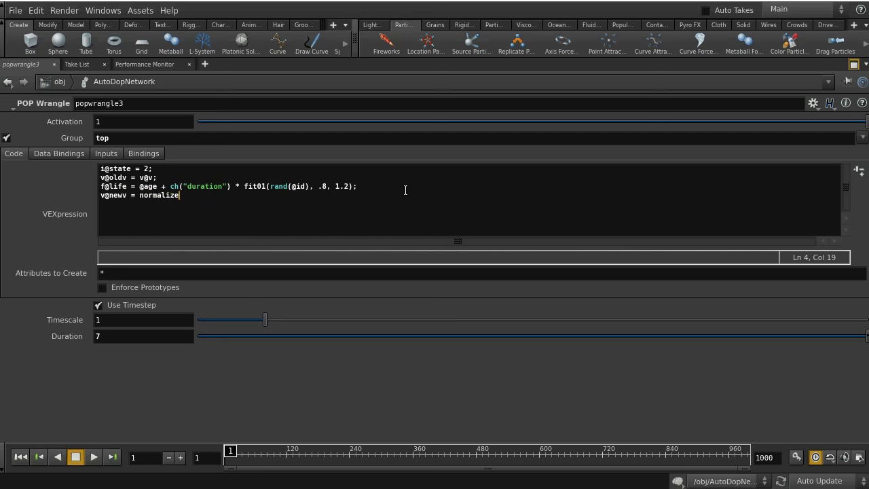
type("(set(@P.x")
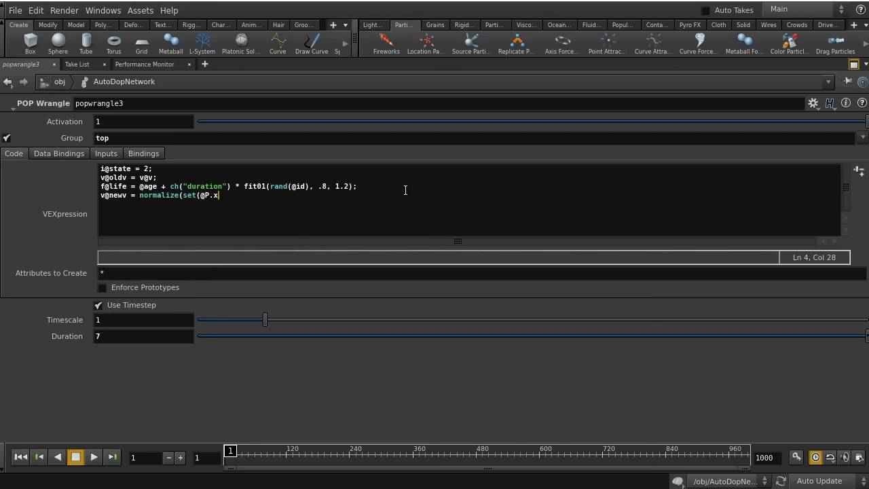
type(", 0, @P.z));")
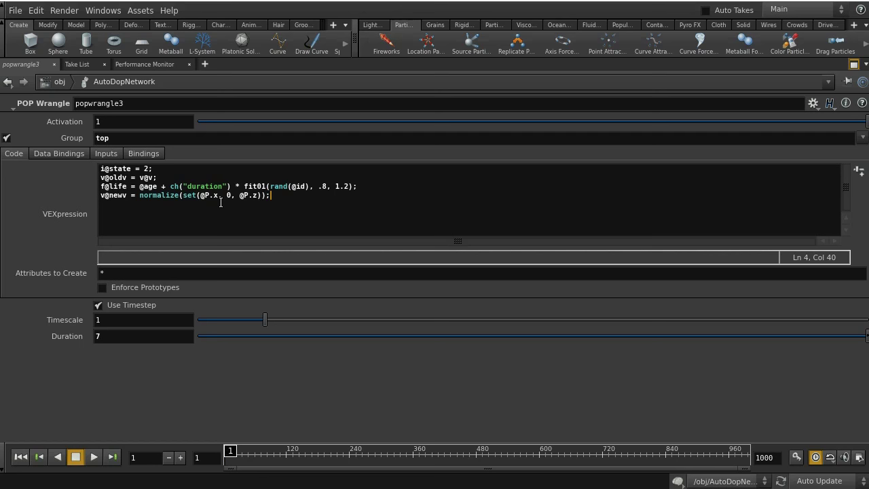
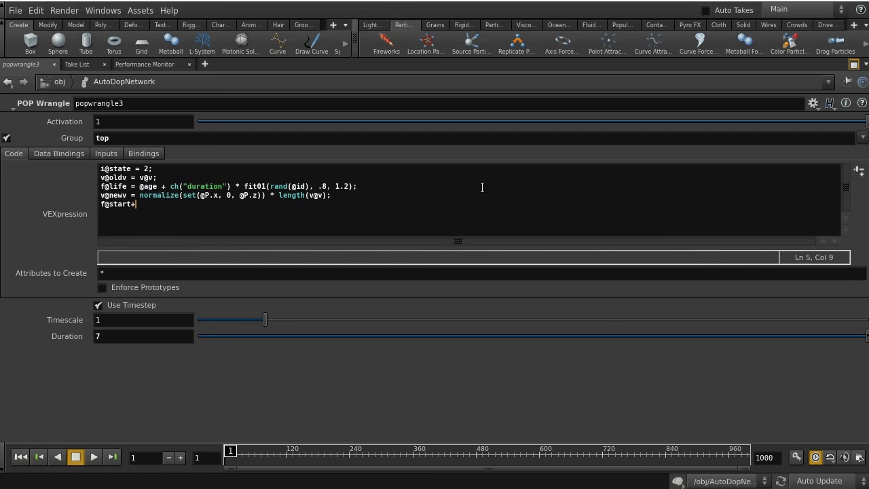
type("_t = @time;")
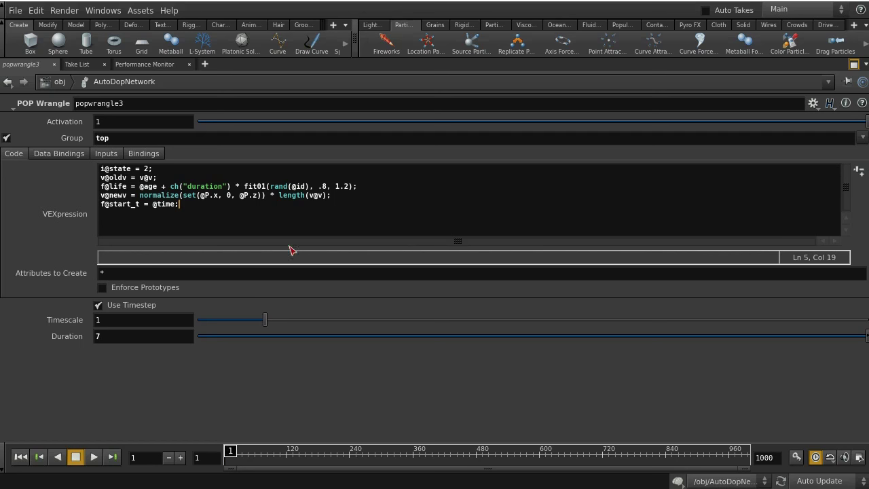
key("Return")
type("f")
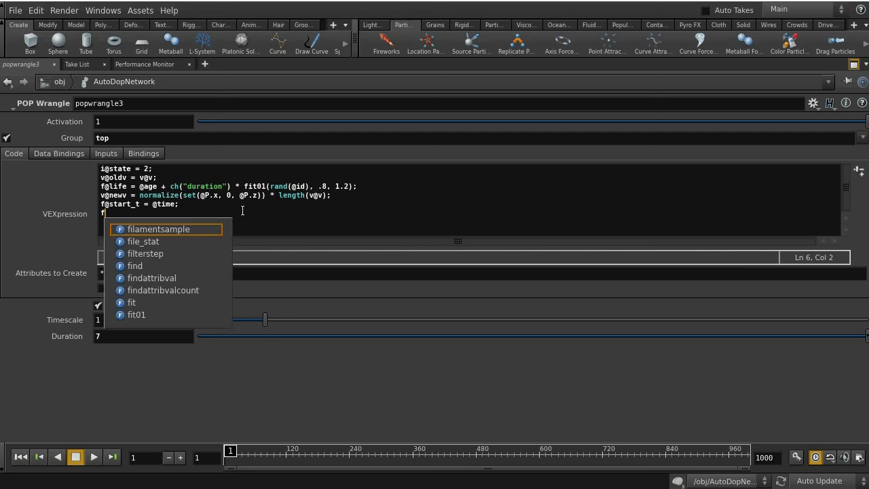
type("@end_t")
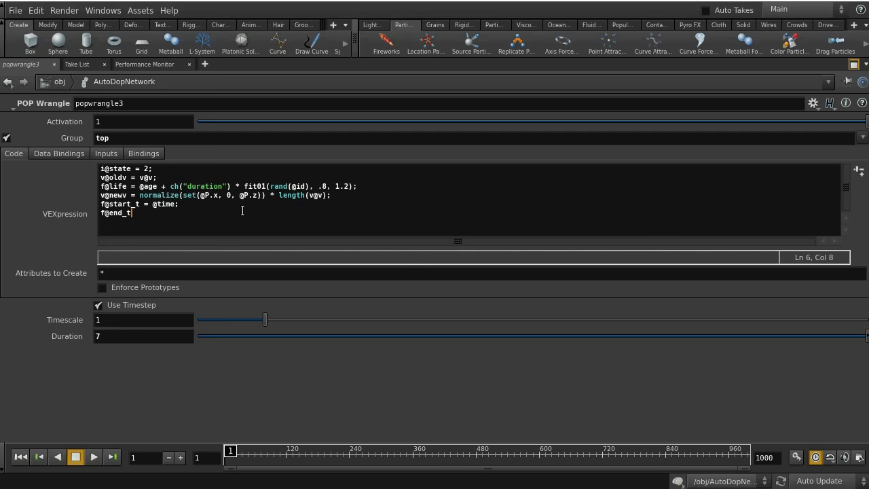
type(" =")
key("BackSpace")
type("T")
type("@stert")
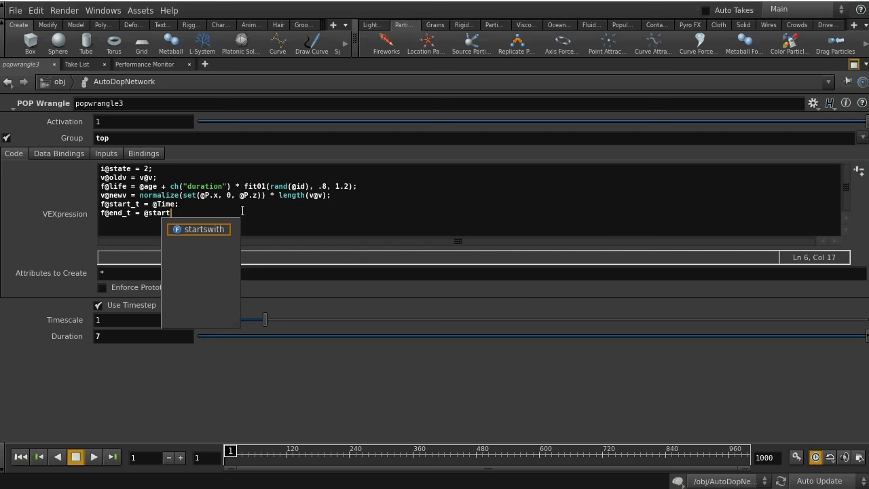
type("_t + ")
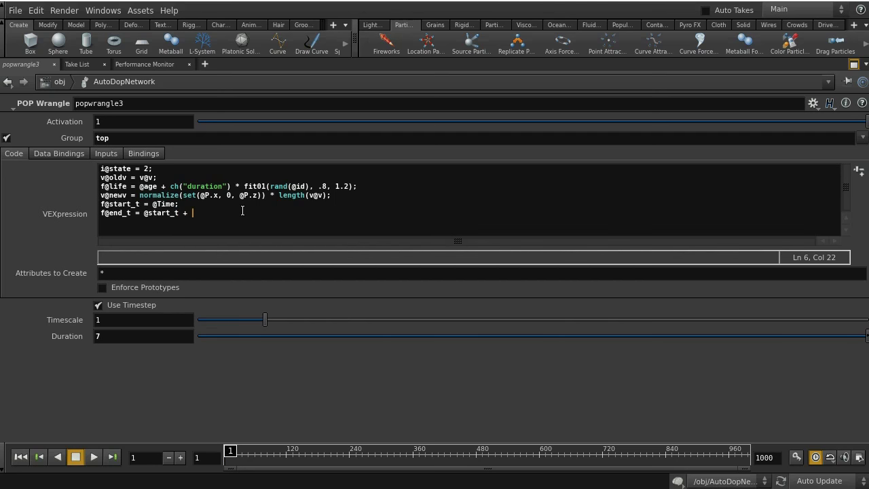
type("ch(\"duration\") * .8 * rand")
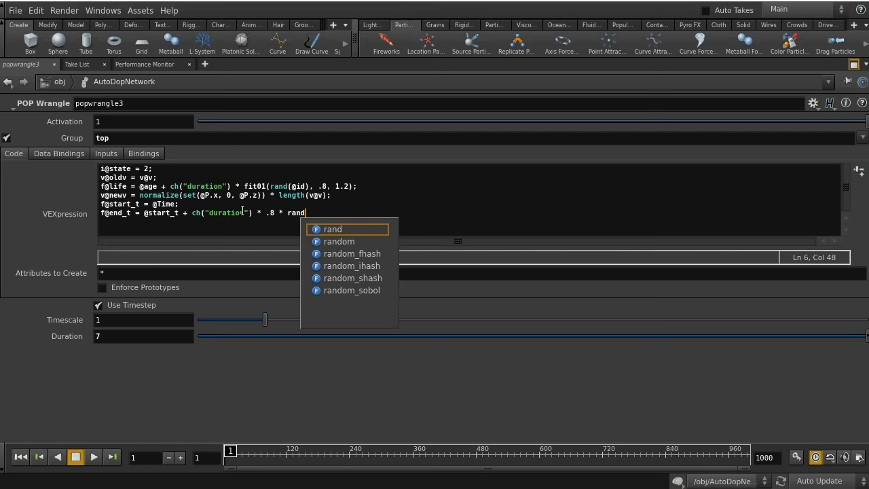
key("BackSpace")
key("BackSpace")
key("BackSpace")
key("BackSpace")
type("f")
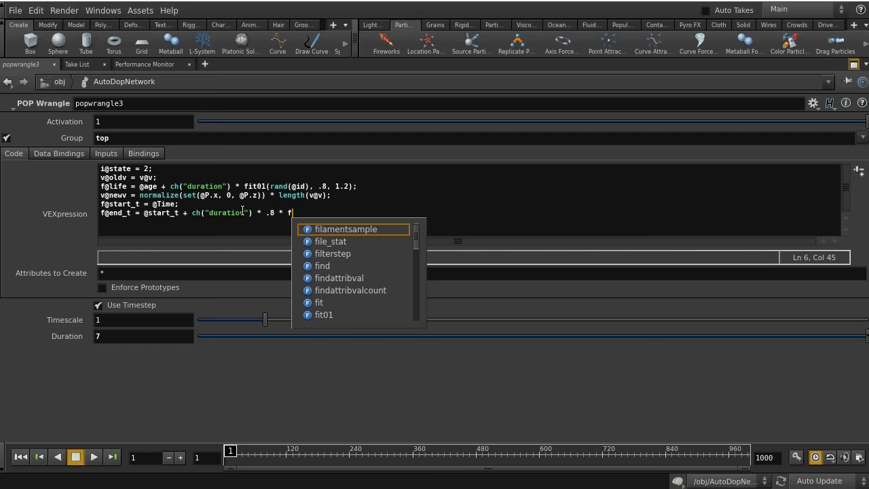
type("it01(r")
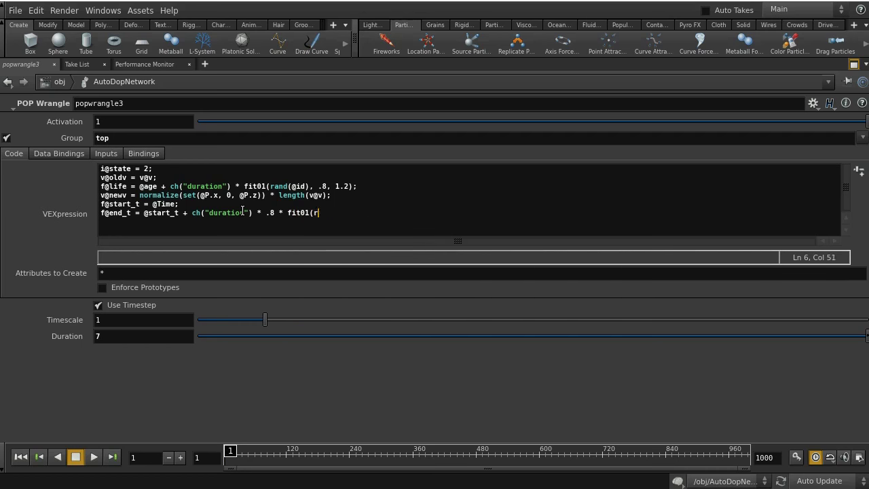
type("and(@id + 64), .8, 1.2);")
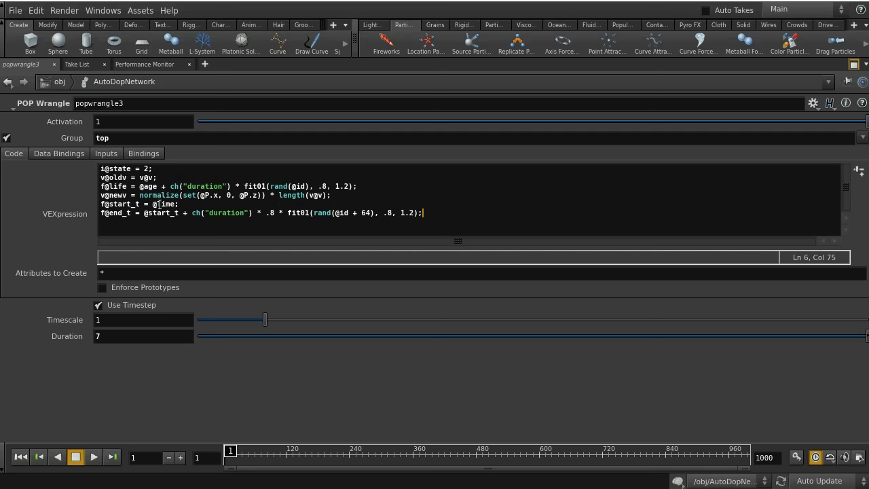
left_click(188, 205)
left_click(447, 214)
left_click(854, 64)
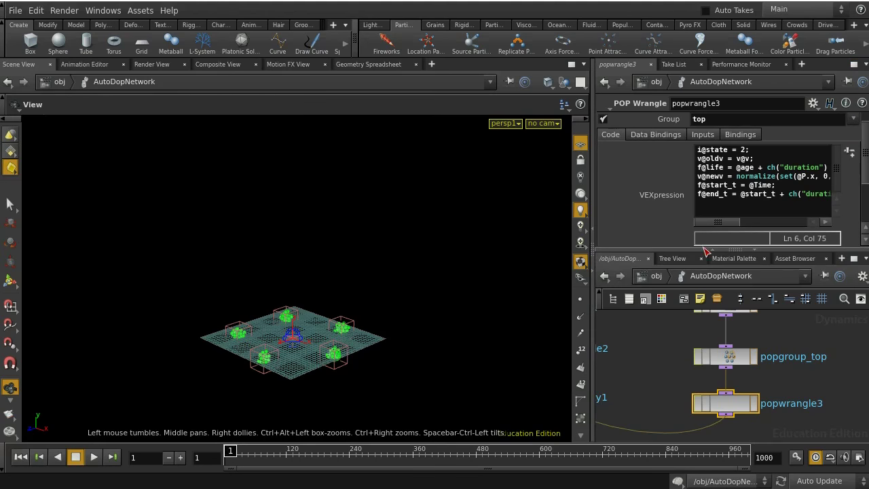
- Simulate from frame 1 to 513 and examine the particles from several angles, including their start_t, end_t and state attribute values
mouse_move(413, 320)
left_mouse_down()
mouse_move(423, 305)
mouse_move(411, 326)
left_mouse_up()
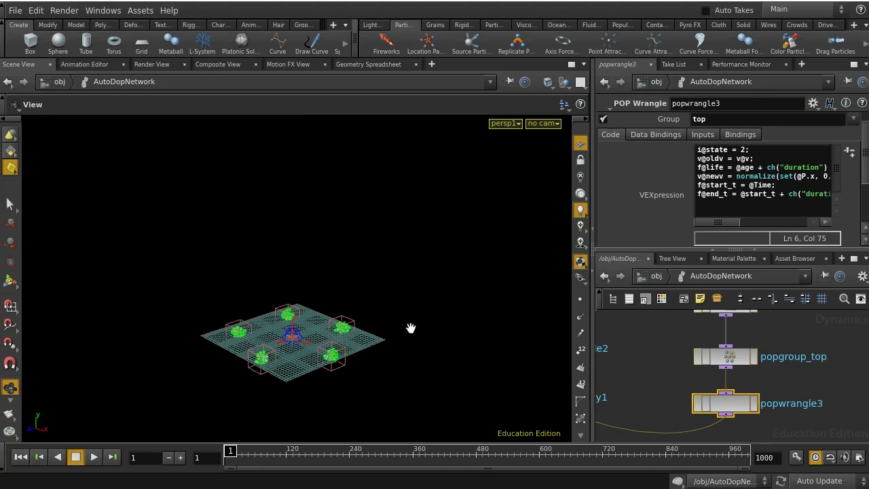
left_click(230, 451)
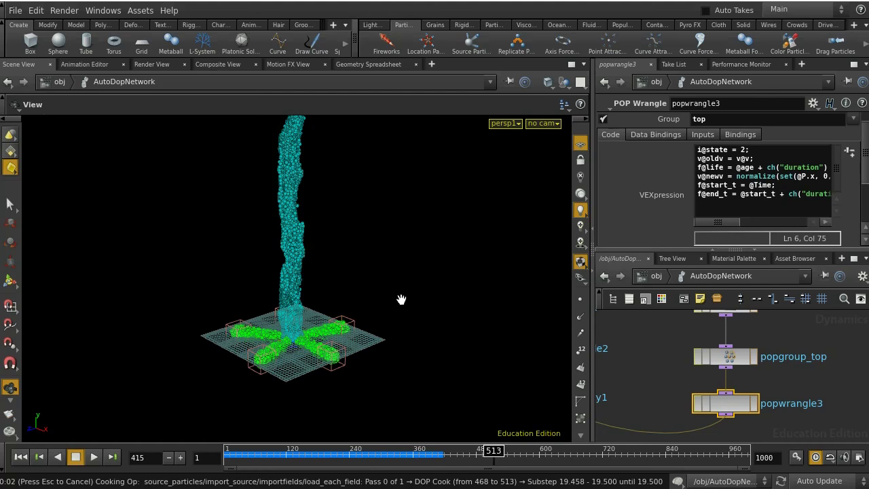
left_click_drag(438, 267, 442, 264)
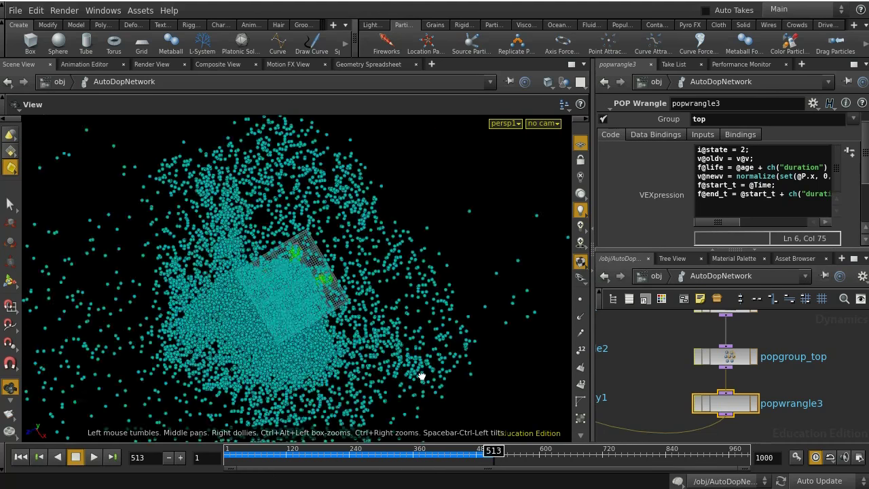
left_click_drag(429, 303, 380, 200)
left_click(347, 67)
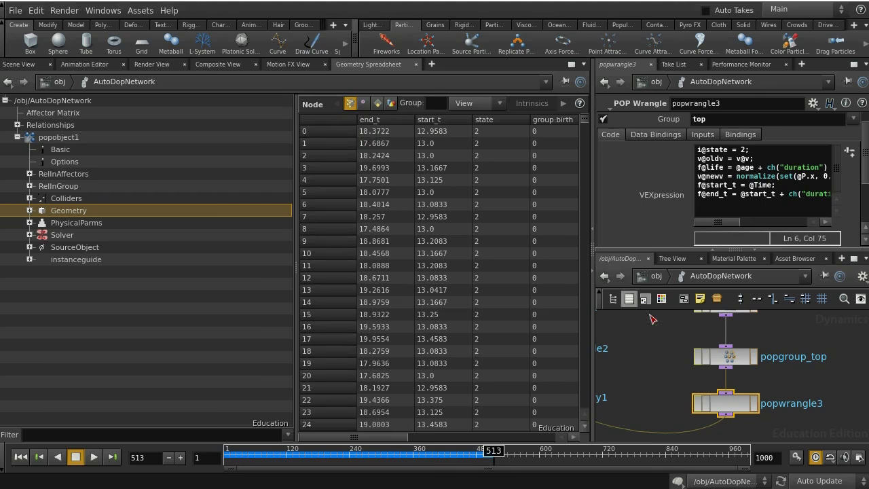
- Duplicate popstream_one beside the original and change the copy's rule to ingroup = i@state == 2;
middle_click_drag(807, 394, 758, 410)
scroll(792, 368, "down", 3)
middle_click_drag(781, 358, 756, 398)
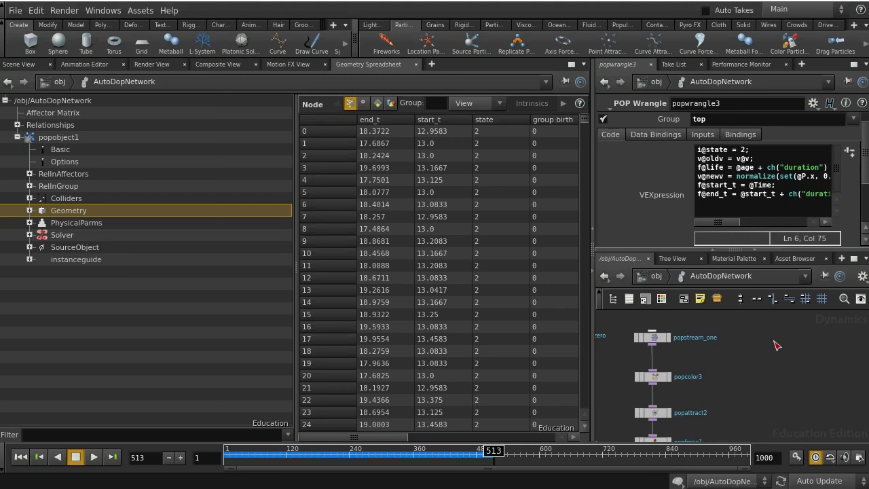
left_click(652, 338)
key("ctrl+c")
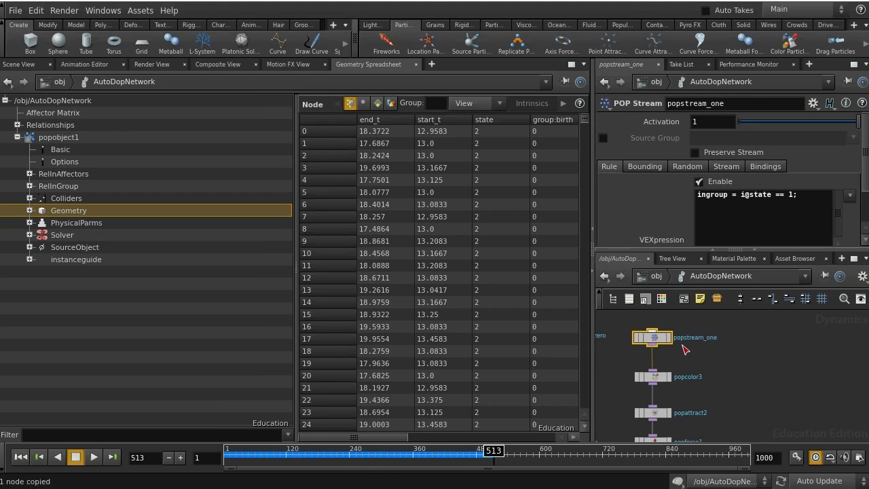
key("ctrl+v")
left_click_drag(686, 351, 747, 357)
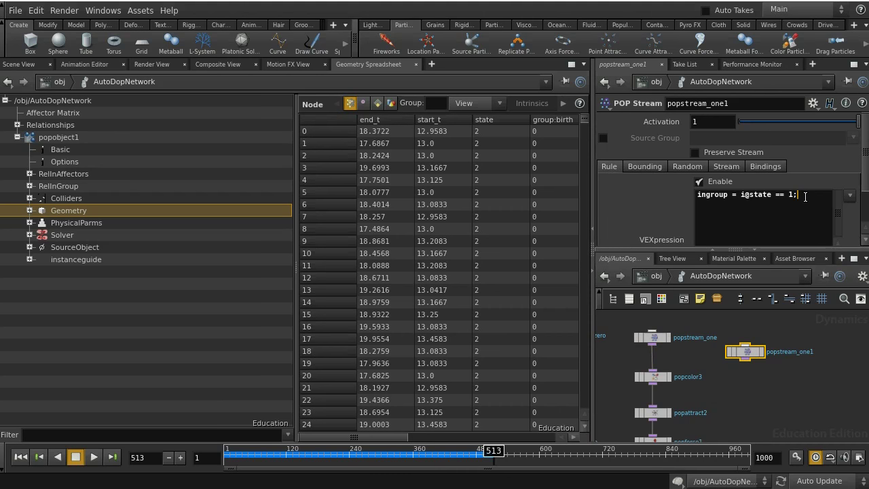
key("BackSpace")
type("2")
- Wire the output of the duplicated stream popstream_one1 into merge2
middle_click_drag(782, 405, 751, 399)
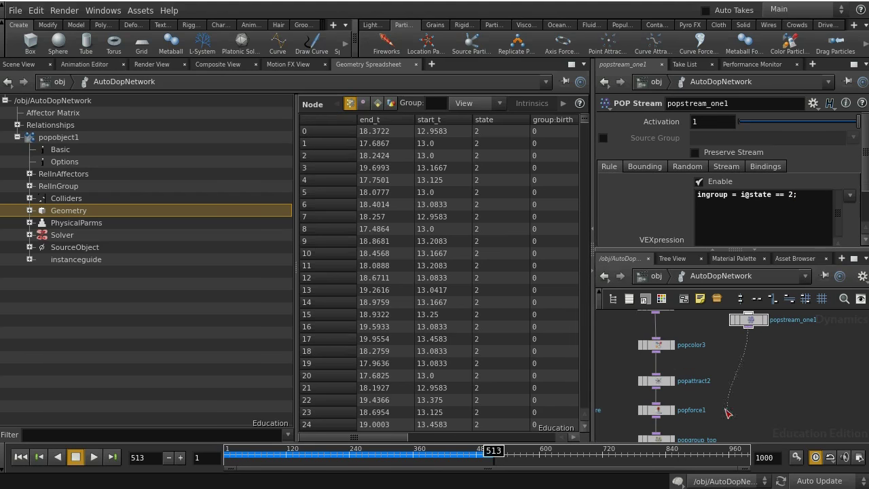
key("1")
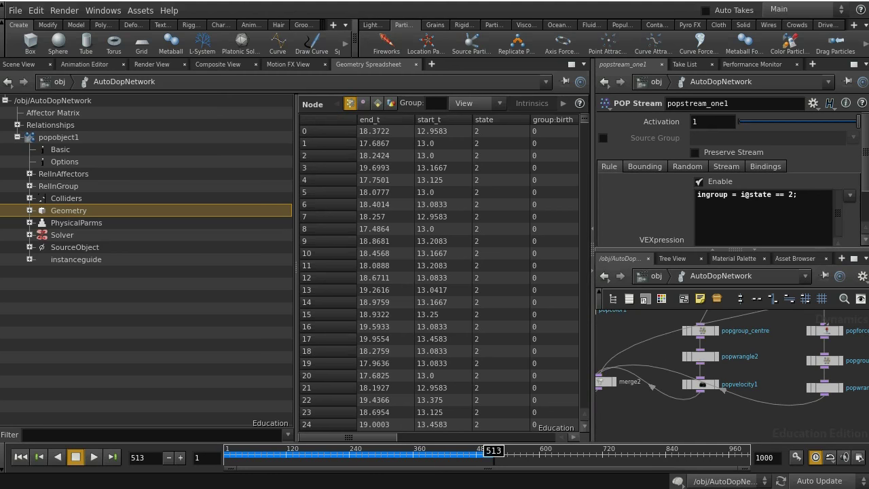
key("2")
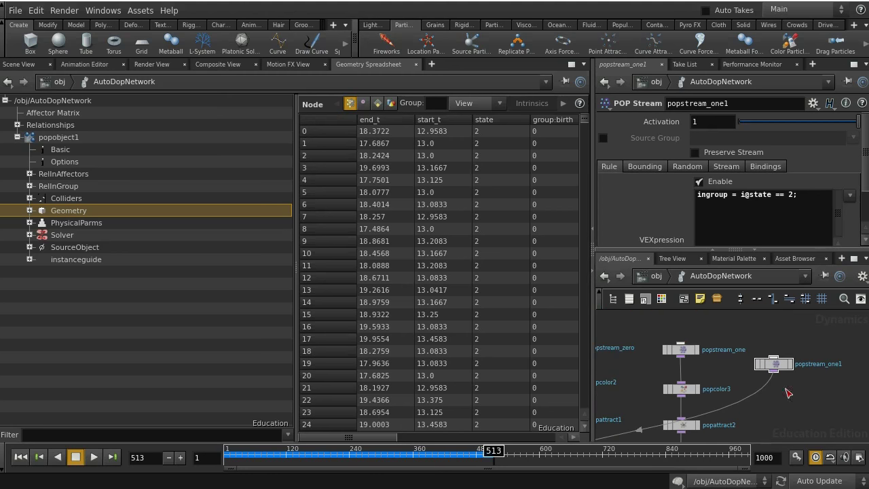
- Insert a POP Color node directly below popstream_one1, ahead of the connection to merge2
left_click(775, 364)
key("Tab")
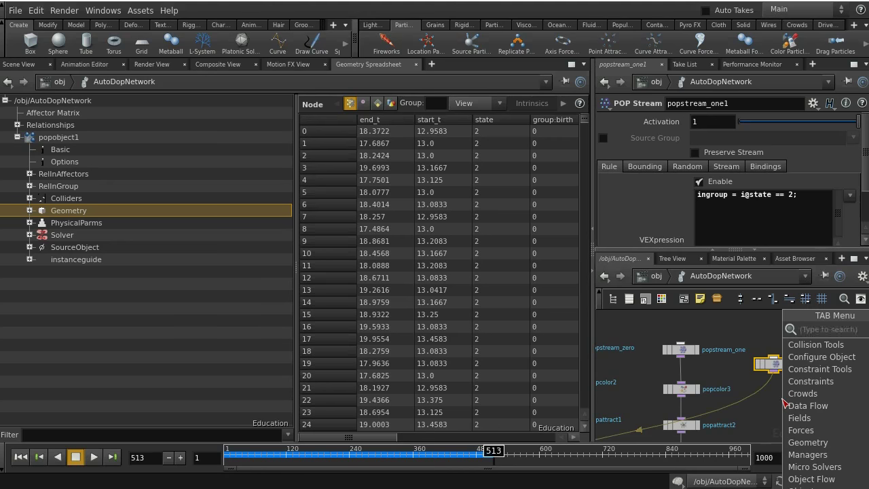
type("pop")
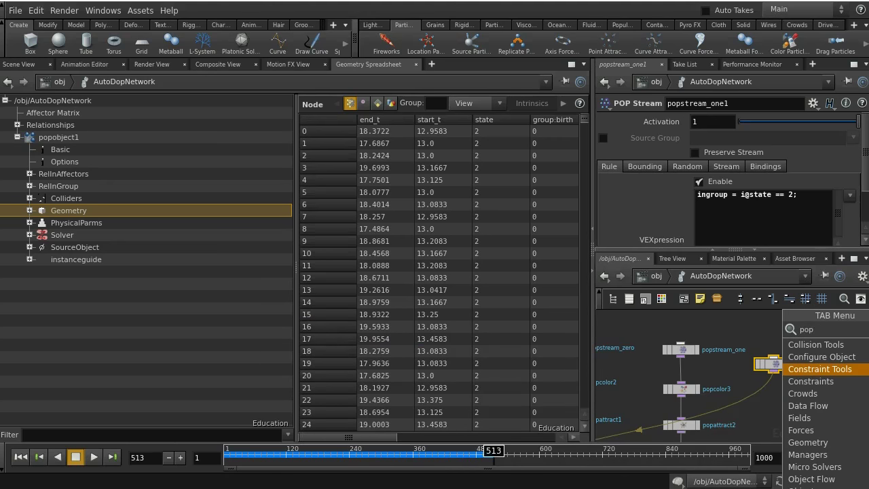
type("col")
key("Return")
left_click(771, 388)
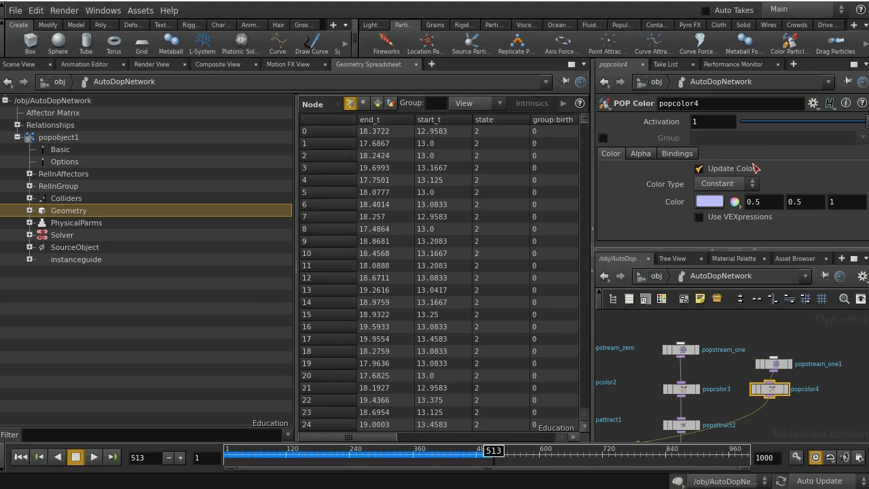
- Set popcolor4's constant colour to purple, 0.25, 0, 0.5
left_click(709, 201)
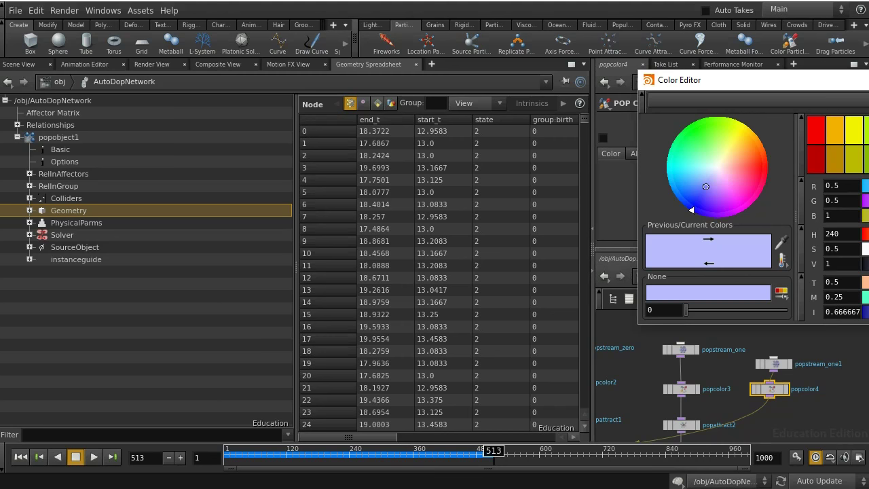
left_click_drag(691, 210, 716, 213)
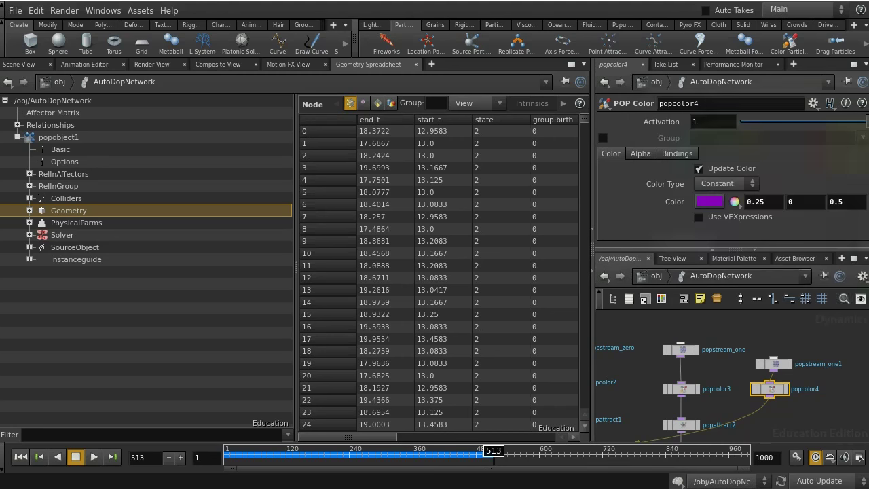
- Insert a POP Velocity node below popcolor4 and align it with the nodes of its stream
middle_click_drag(823, 424, 814, 376)
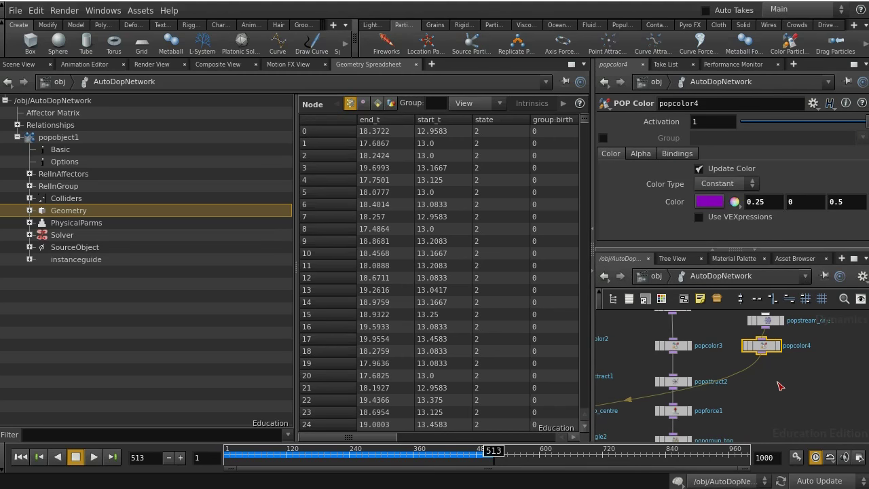
key("Tab")
type("p")
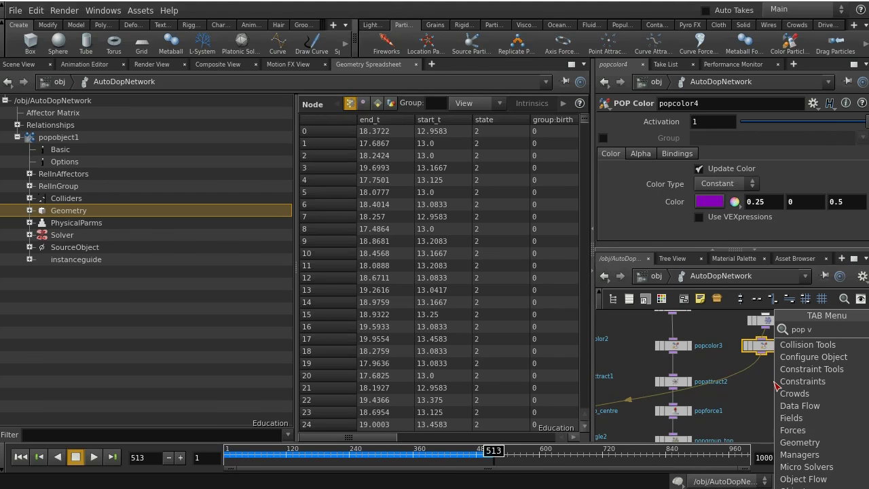
left_click(798, 357)
left_click(742, 379)
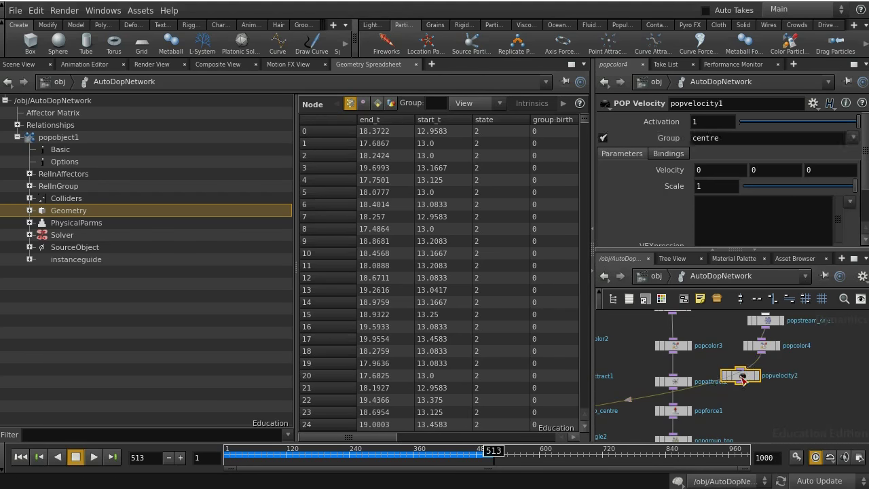
left_click_drag(742, 379, 763, 383)
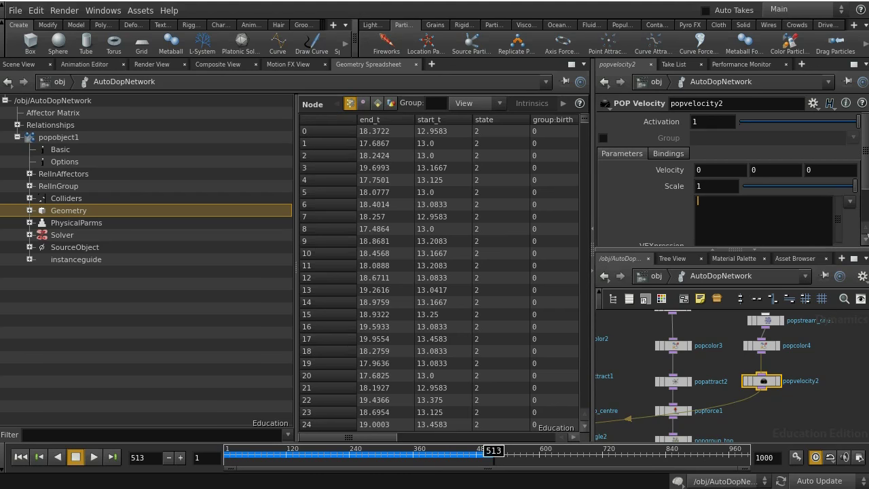
- Load the Pass Through preset into popvelocity2's VEXpression
left_click(849, 201)
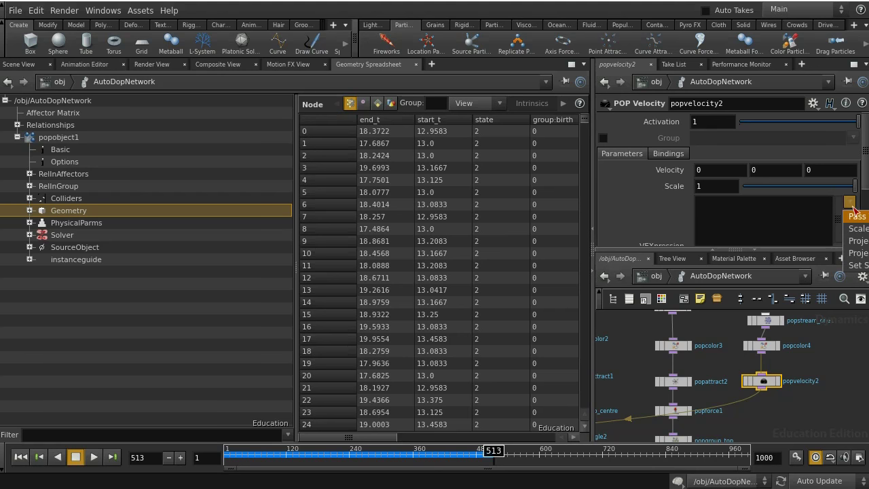
left_click(752, 215)
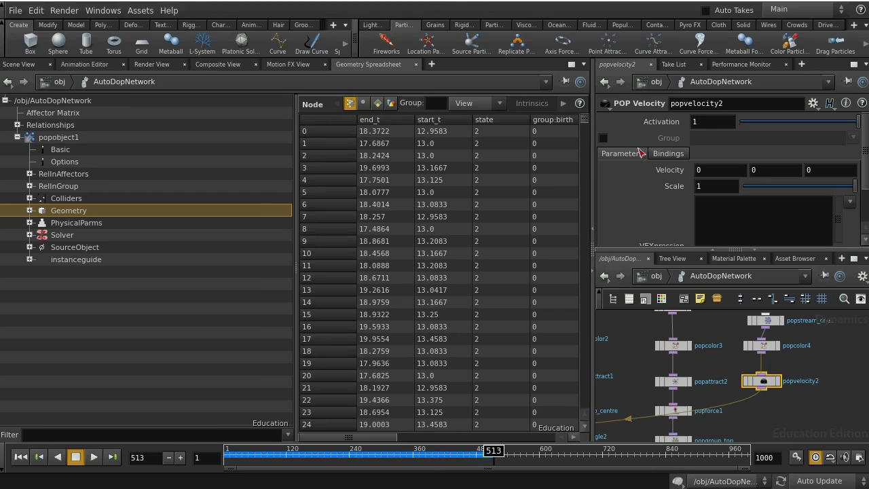
left_click(737, 206)
left_click(849, 201)
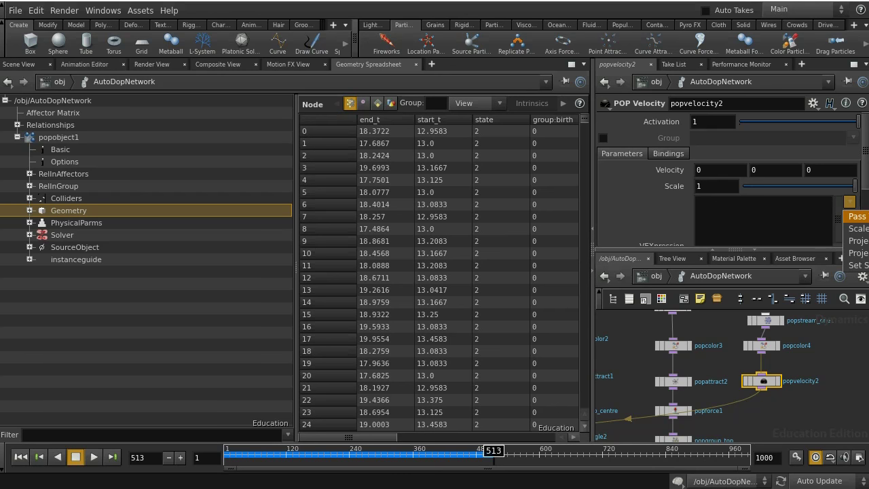
left_click(857, 217)
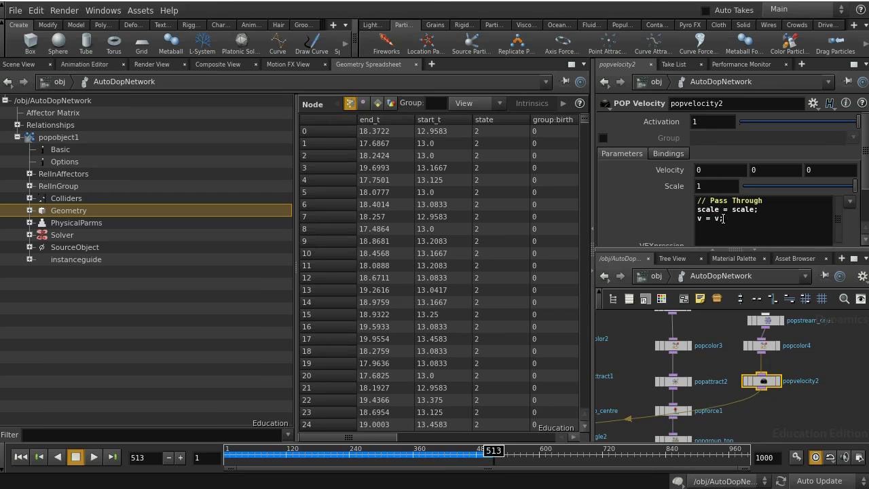
- Strip the preset's comment, scale line and assigned velocity from the code, keeping only v = ;
left_click_drag(757, 210, 698, 209)
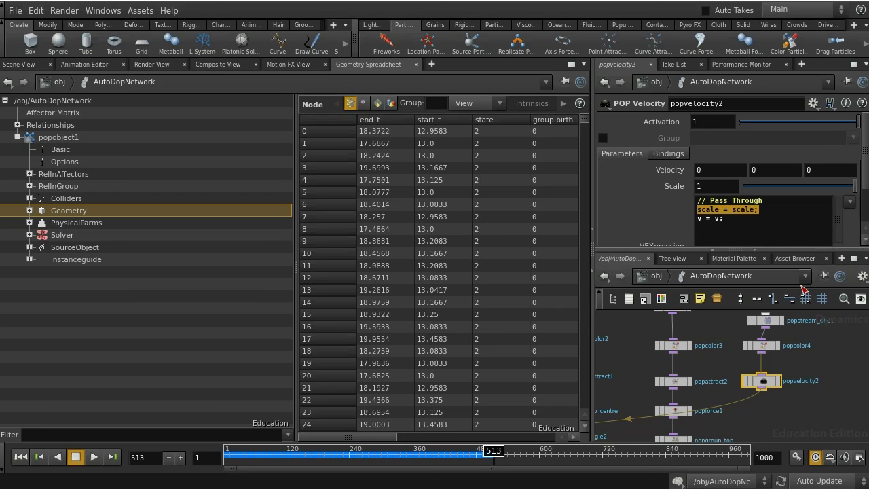
key("BackSpace")
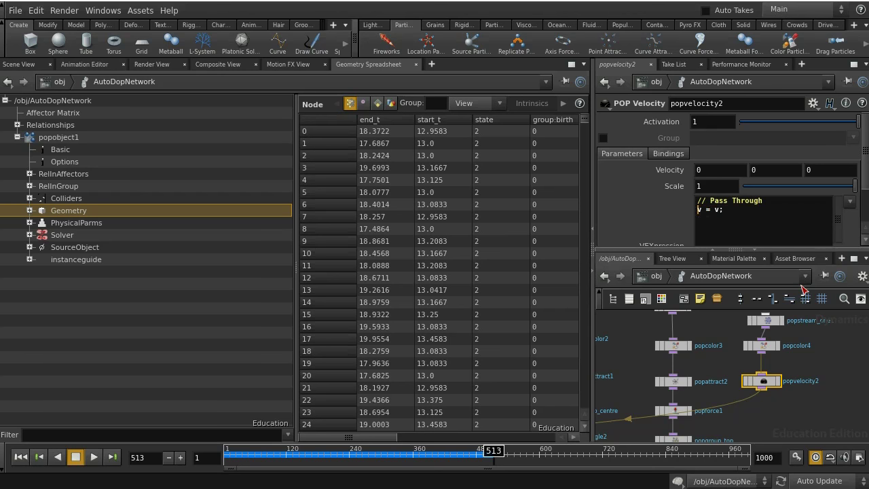
key("BackSpace")
key("BackSpace")
key("BackSpace")
key("BackSpace")
key("BackSpace")
key("BackSpace")
key("BackSpace")
key("BackSpace")
key("BackSpace")
key("BackSpace")
key("BackSpace")
key("BackSpace")
key("BackSpace")
key("BackSpace")
key("BackSpace")
type("f")
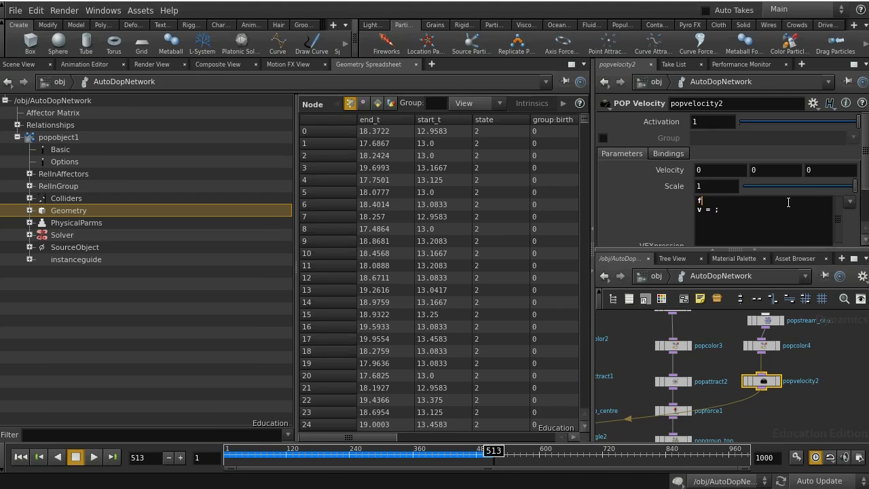
type("loat factor")
type("= smooth")
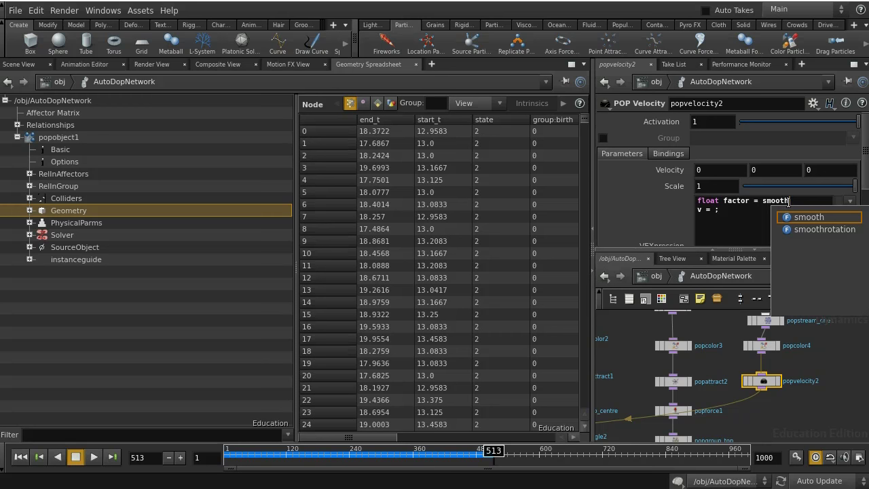
type("(")
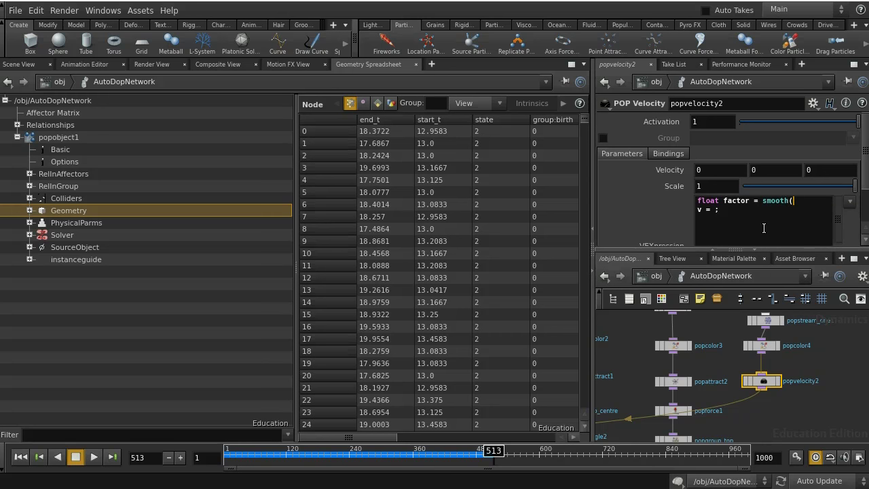
type("@start")
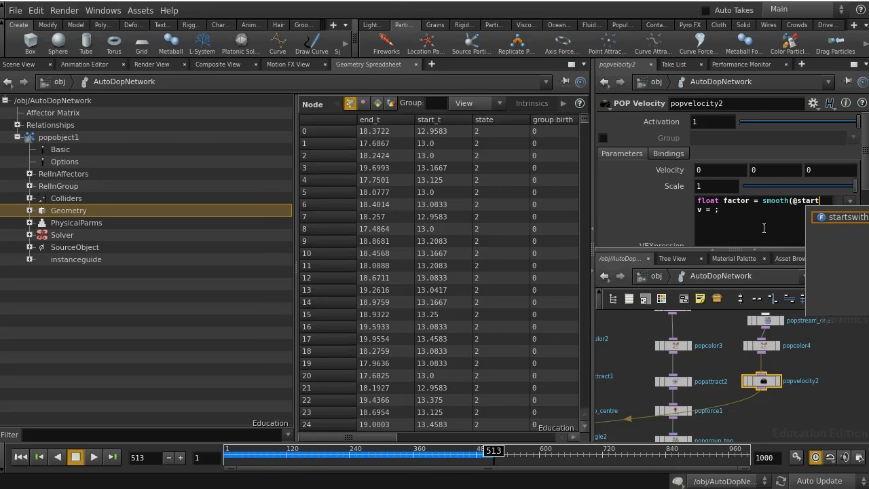
type("_t")
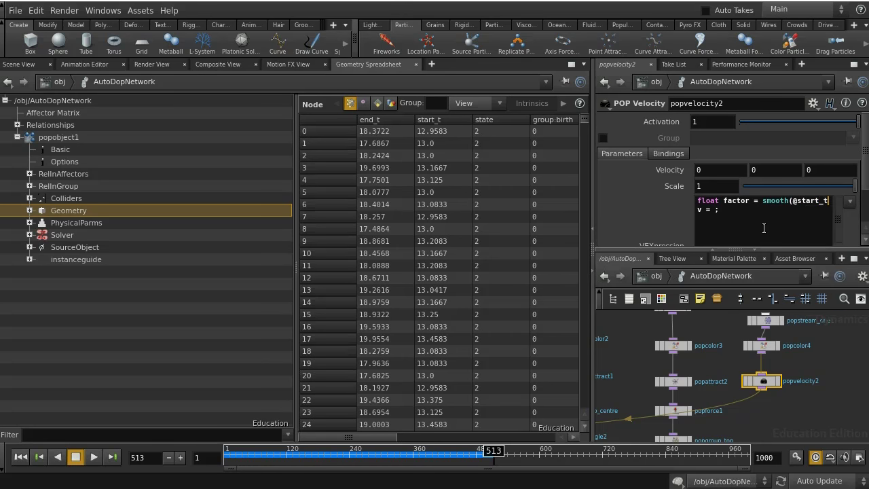
type(", @en")
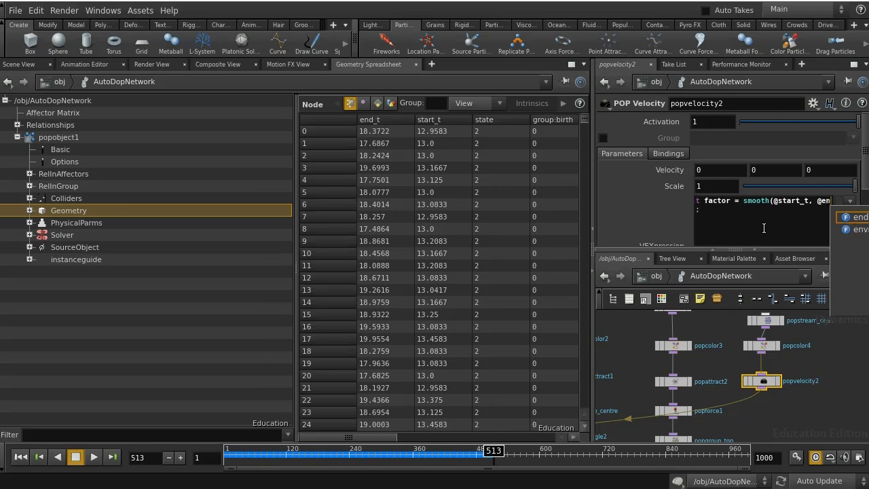
type("d_t, ")
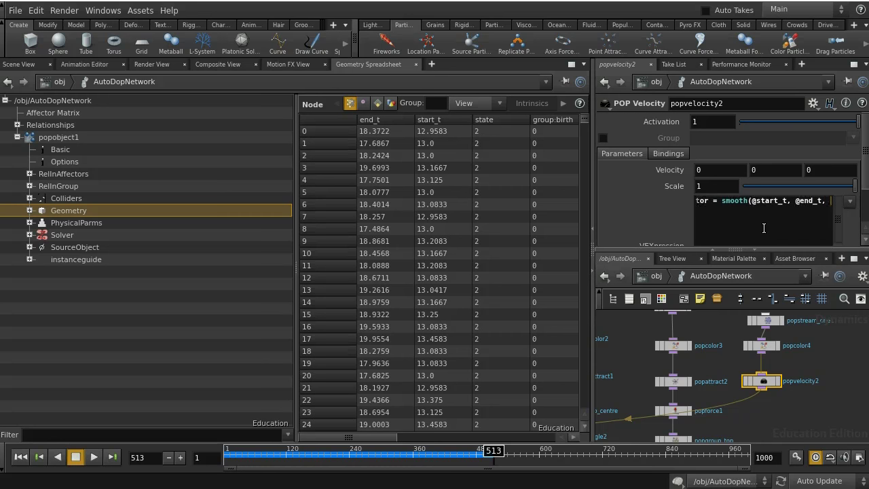
type("@Time")
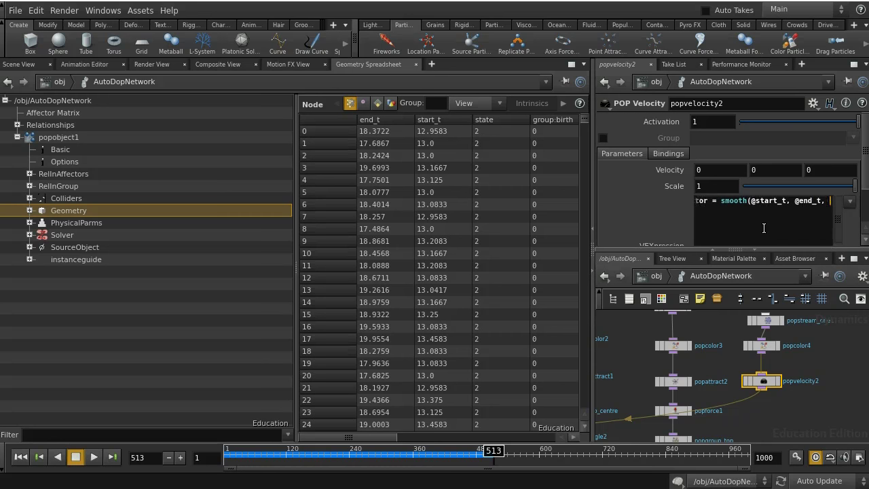
type(");")
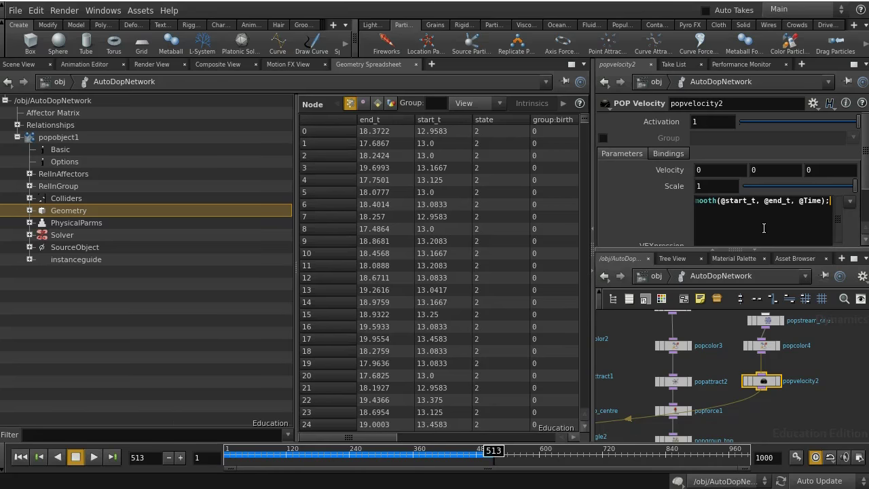
- Maximize the parameter pane and fill in the second code line as v = v@oldv * (1 - factor);
left_click(862, 64)
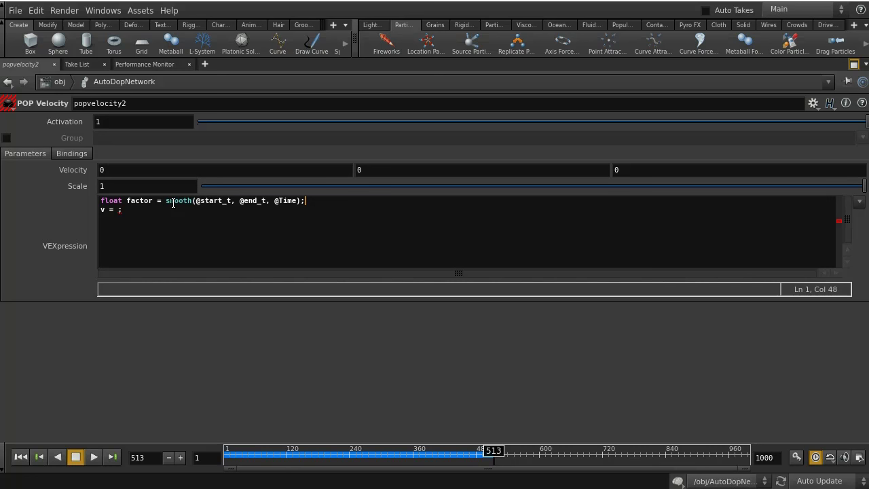
left_click(118, 209)
type("@oldv * (1 - factor)")
key("Left")
key("Left")
key("Left")
key("Left")
key("Left")
key("Left")
key("Left")
key("Left")
key("Left")
key("Left")
key("Left")
key("Left")
key("Left")
key("Left")
key("Left")
key("Left")
key("Left")
key("Left")
key("Left")
key("Left")
key("Left")
key("Left")
type("v")
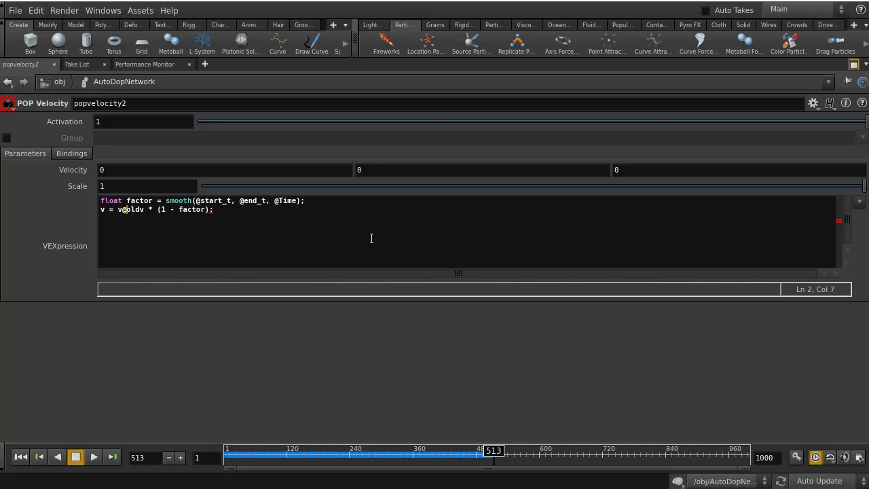
- Extend the second code line with + v@newv * factor before the semicolon and return the timeline to frame 1
key("Right")
key("Right")
key("Right")
key("Right")
key("Right")
key("Right")
key("Right")
key("Right")
key("Right")
key("Right")
key("Right")
key("Right")
key("Right")
key("Right")
key("Right")
key("Right")
type("+ v@newv * factor")
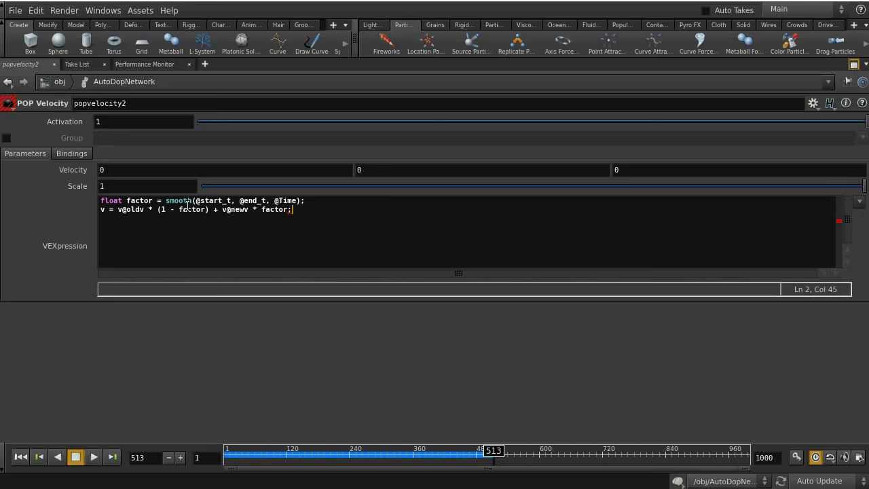
key("Return")
key("Return")
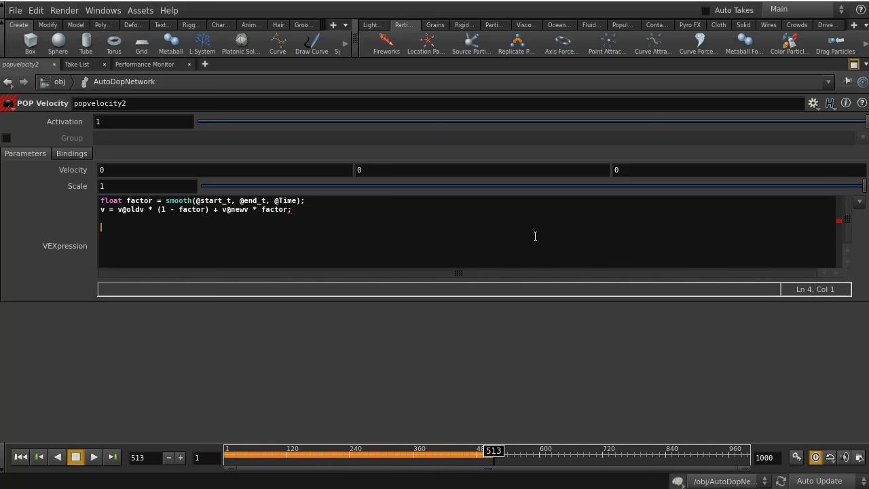
left_click(21, 456)
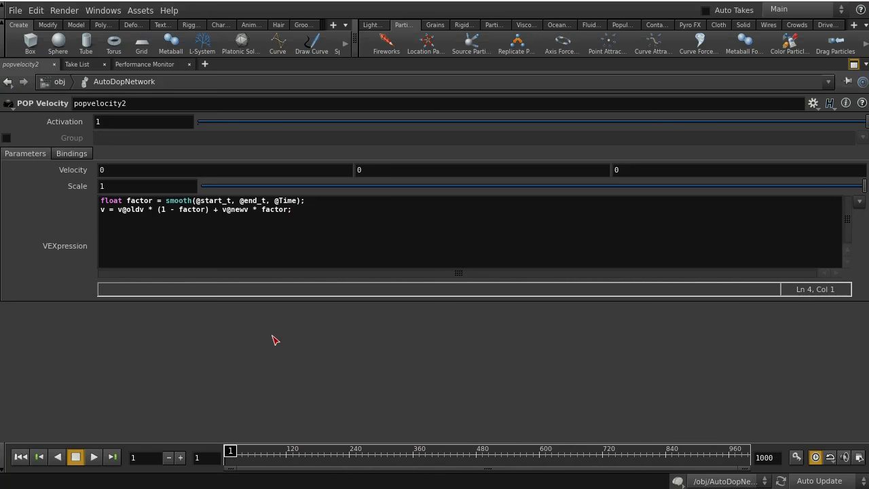
- Restore the split pane layout and play the simulation in the Scene View from frame 1, stopping at frame 381
left_click(313, 211)
left_click(854, 65)
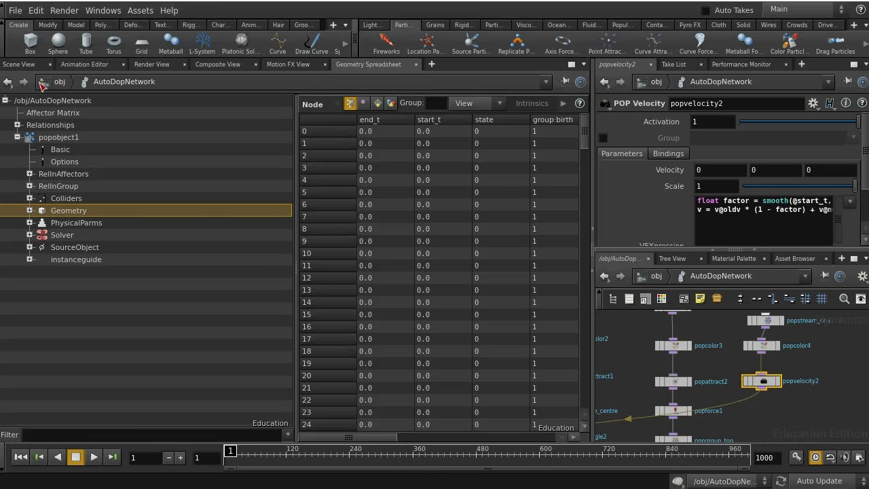
left_click(19, 64)
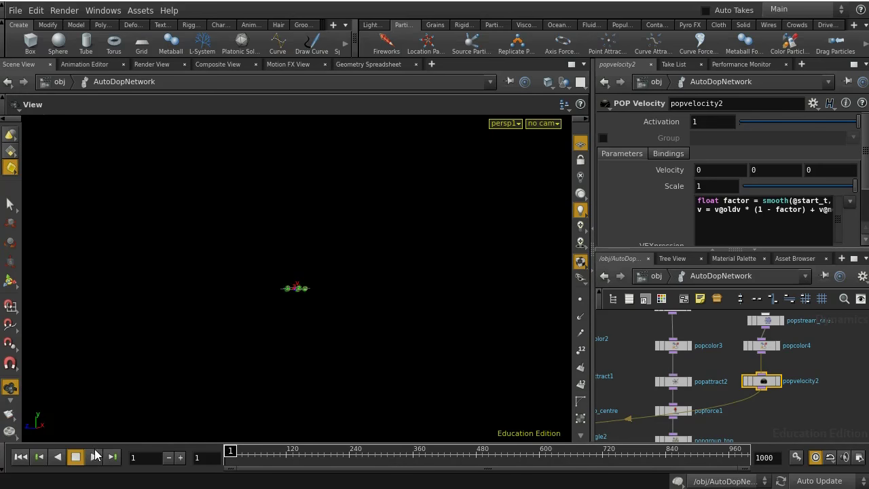
left_click(95, 456)
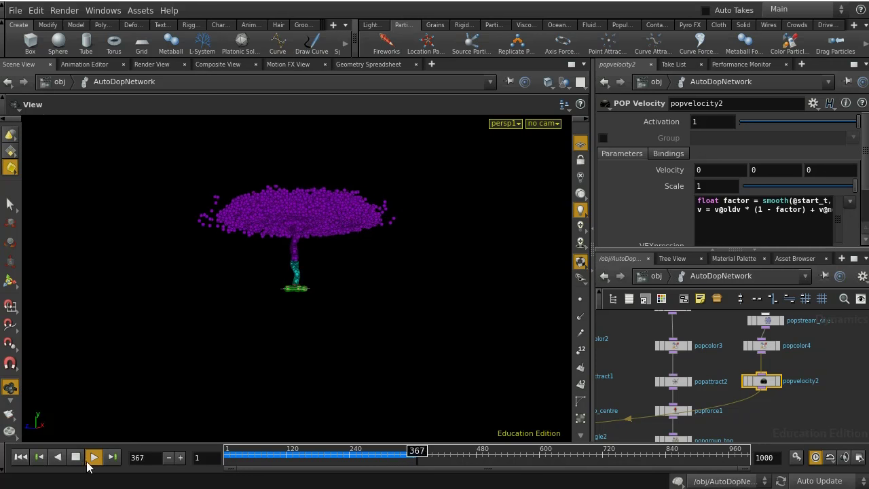
left_click(90, 459)
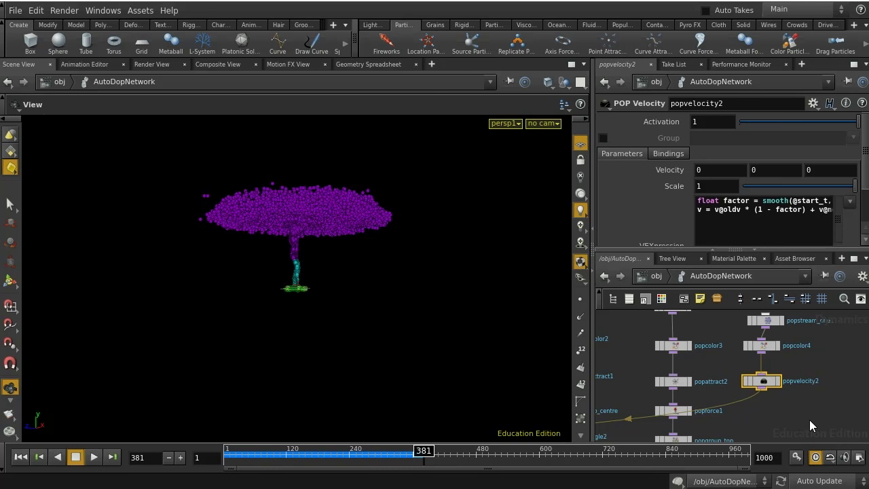
scroll(809, 420, "up", 1)
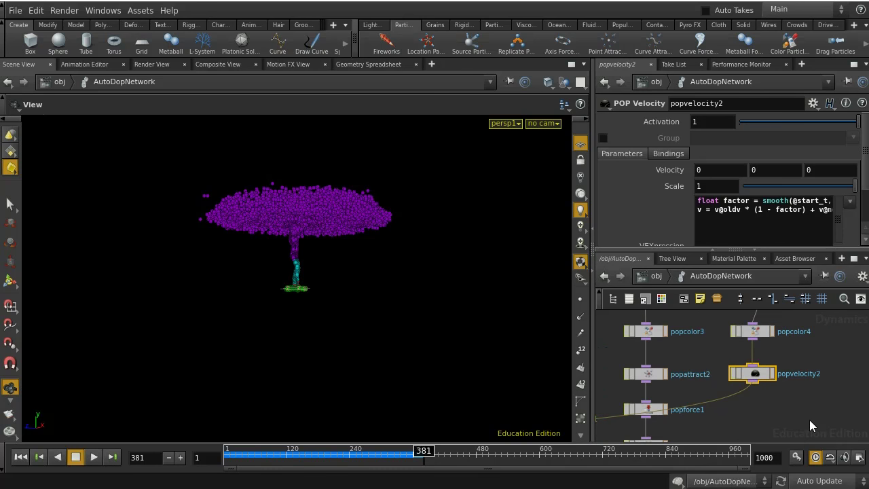
scroll(810, 419, "up", 3)
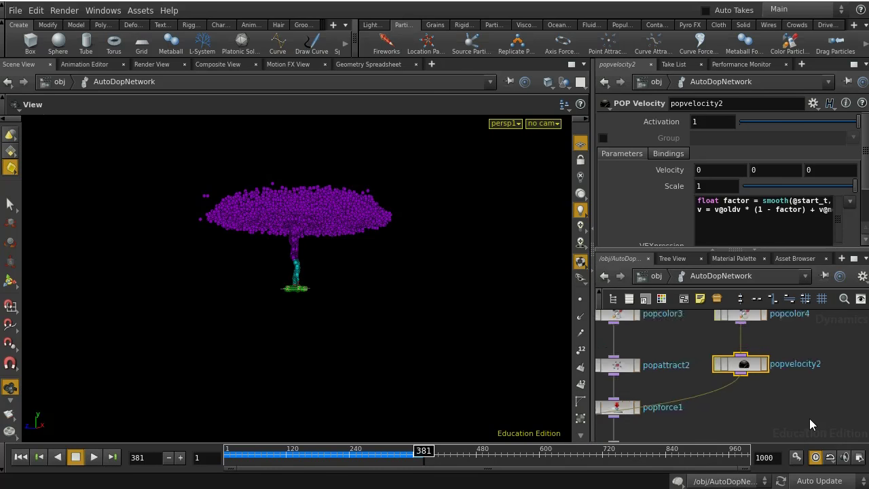
left_click(707, 402)
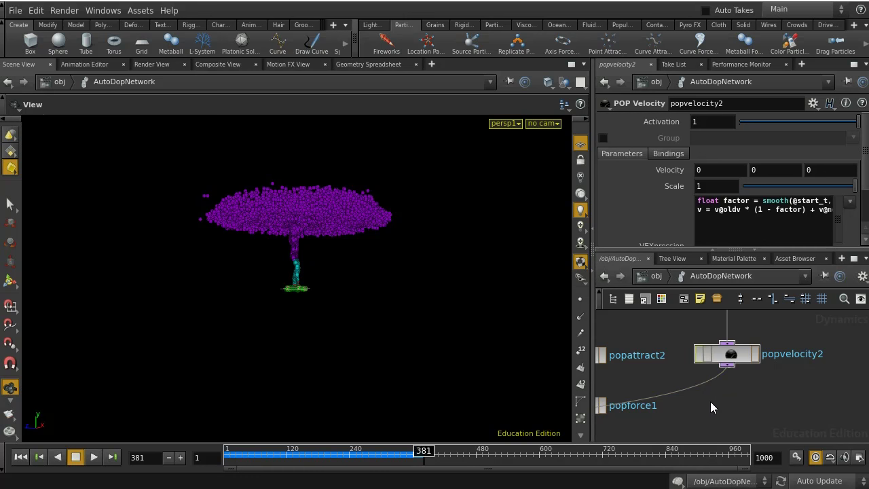
key("Tab")
type("pop gr")
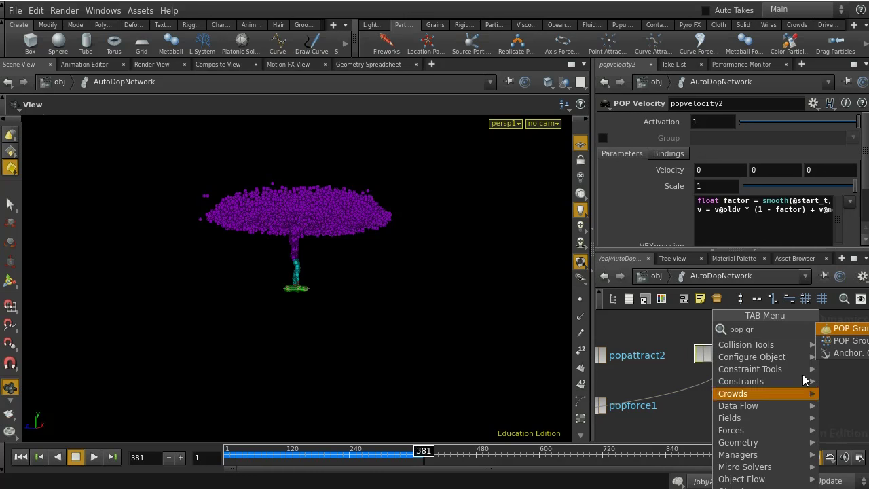
left_click(842, 340)
left_click(704, 389)
left_click_drag(706, 388, 726, 393)
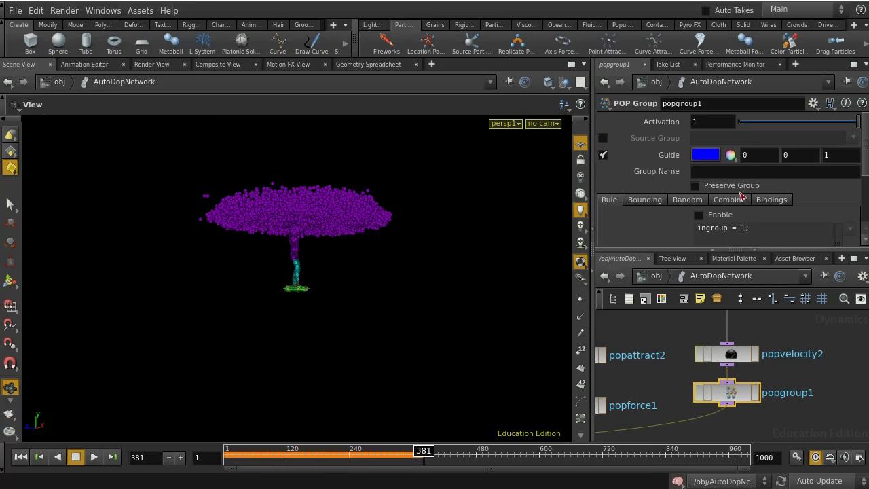
left_click(700, 215)
scroll(738, 175, "down", 3)
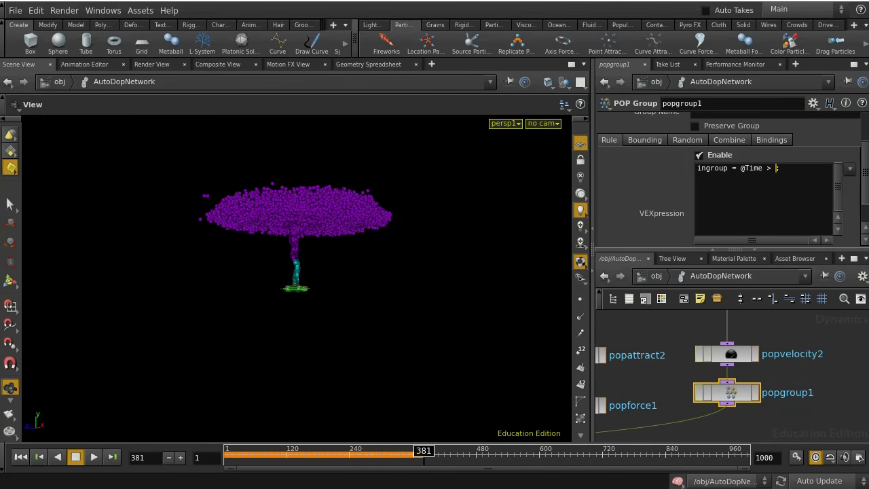
type("emn")
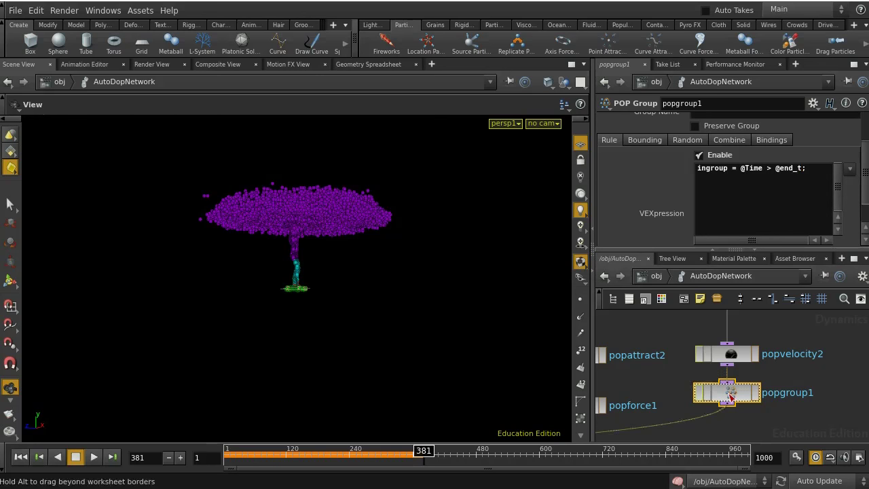
key("Delete")
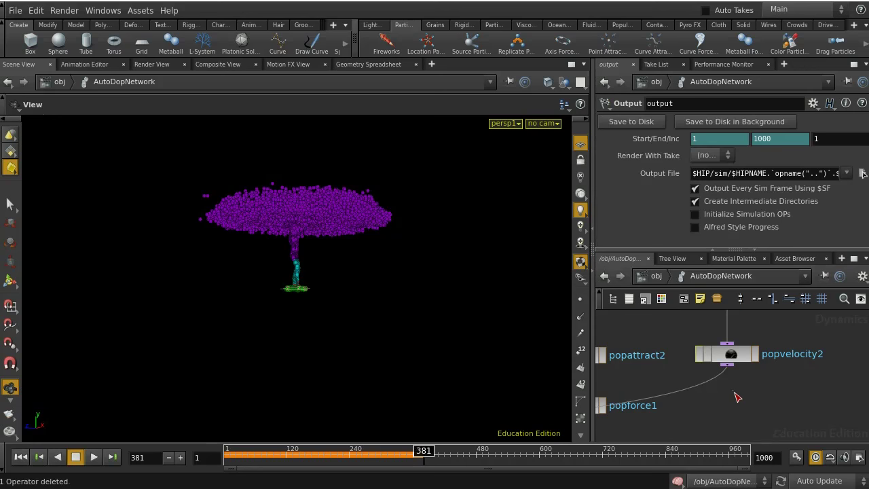
- Insert a POP Wrangle node directly below popvelocity2 on its outgoing wire
key("Tab")
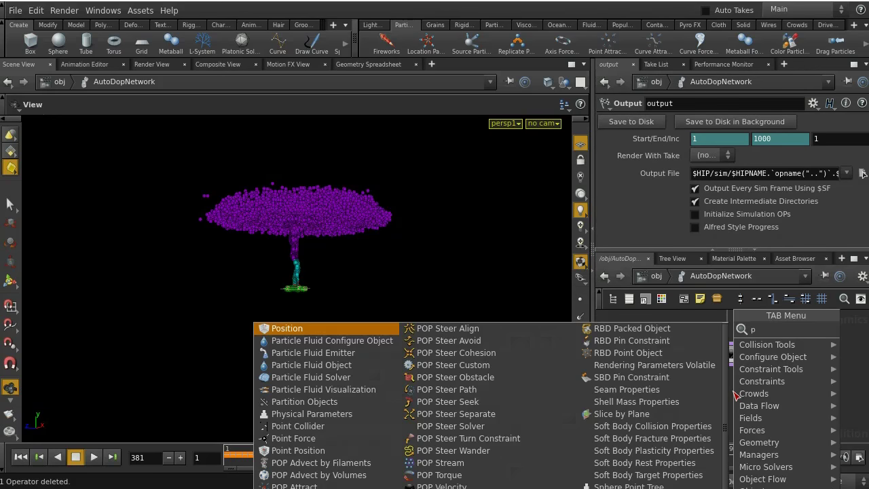
type("pop w")
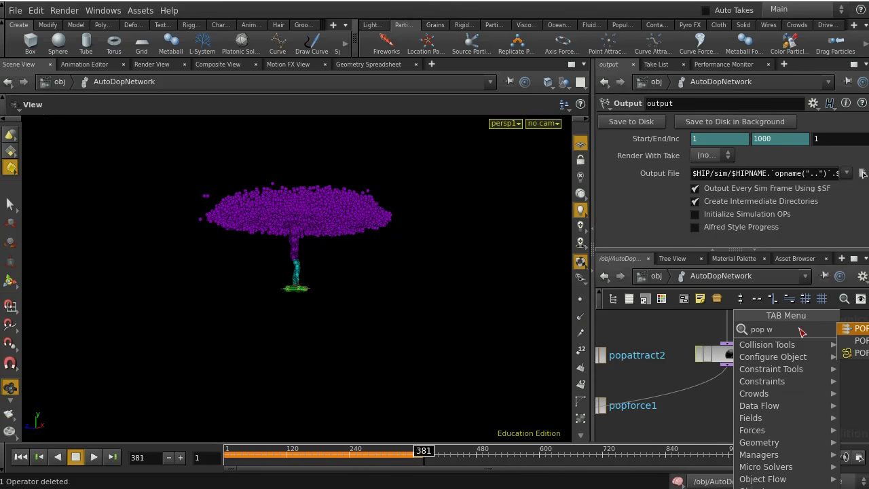
left_click(852, 340)
left_click(728, 395)
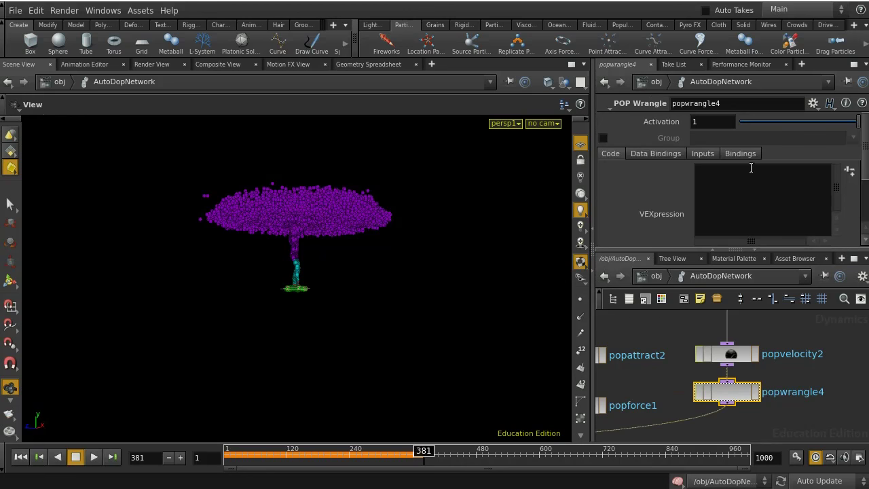
left_click(734, 166)
type("if (@Time < @end_t) i@sta")
type("te = ")
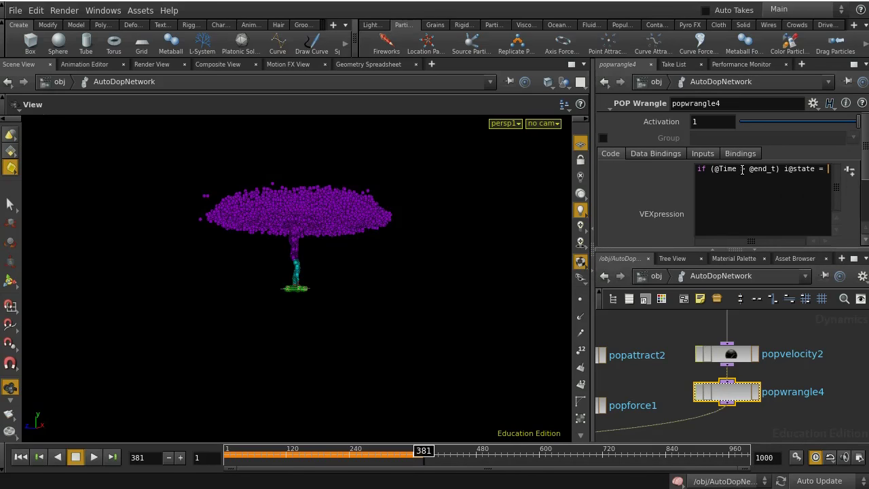
type("3")
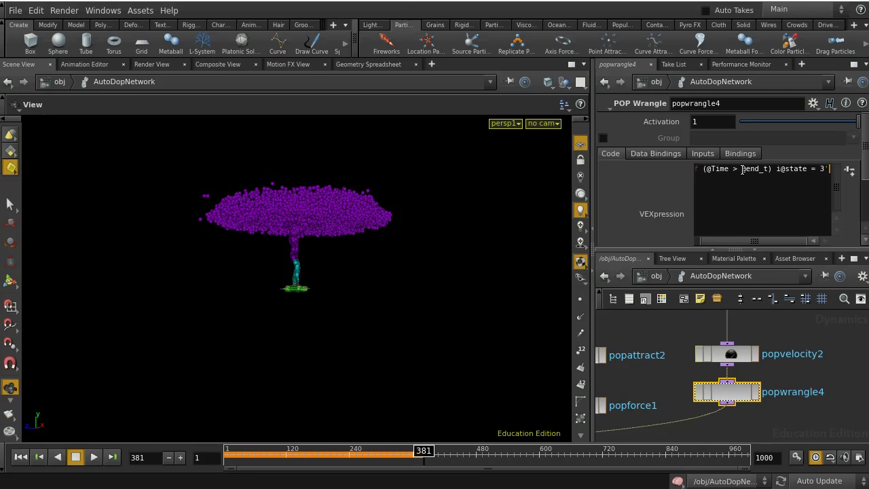
type(";")
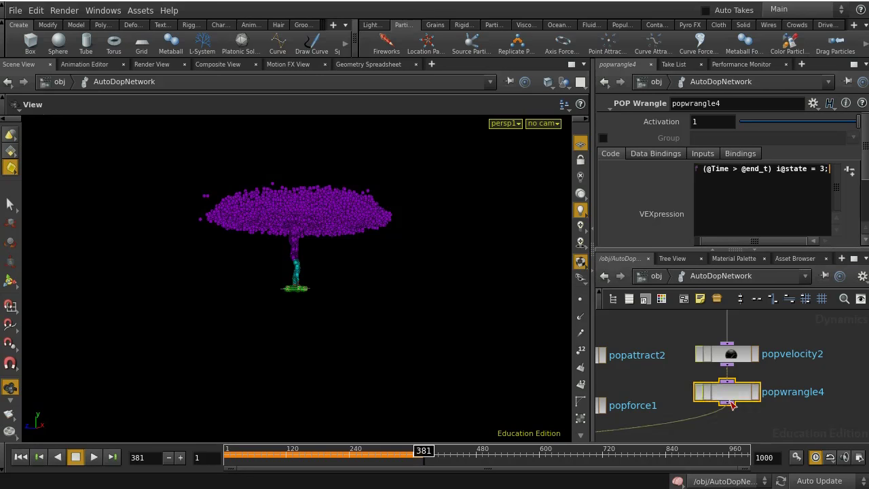
- Duplicate the popstream_one1 node in the network
scroll(787, 351, "down", 4)
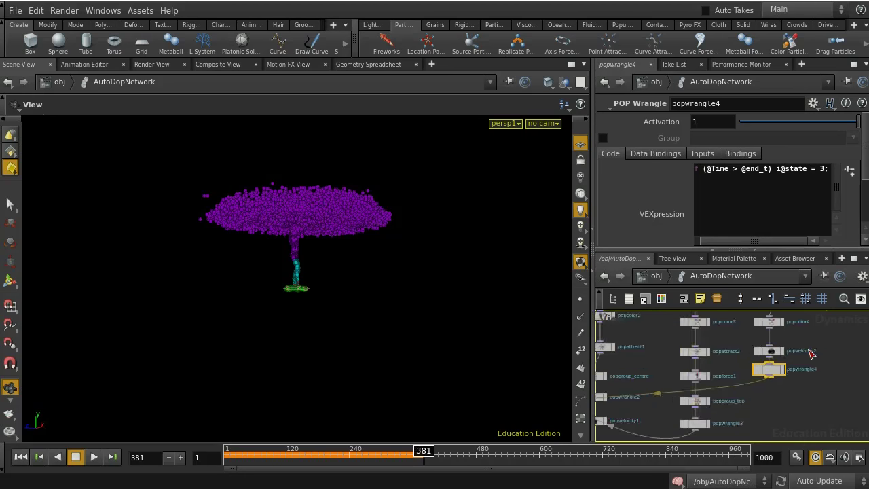
middle_click_drag(816, 352, 725, 412)
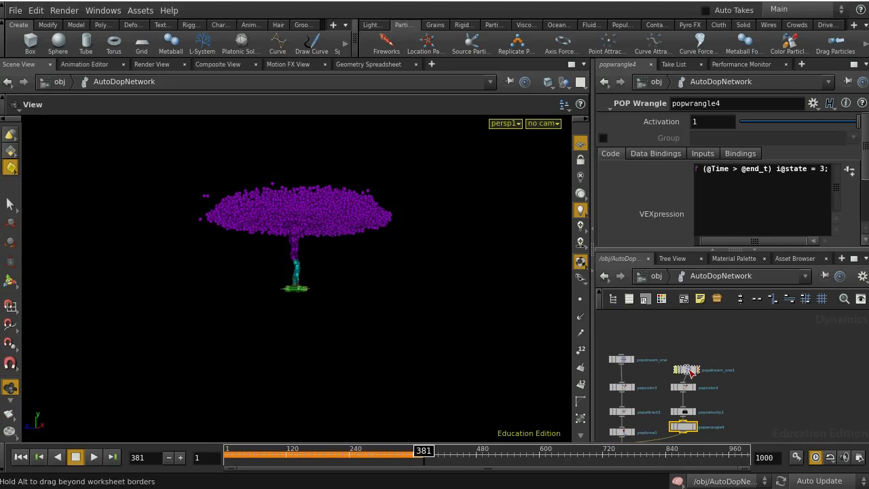
left_click(687, 369)
key("ctrl+c")
key("ctrl+v")
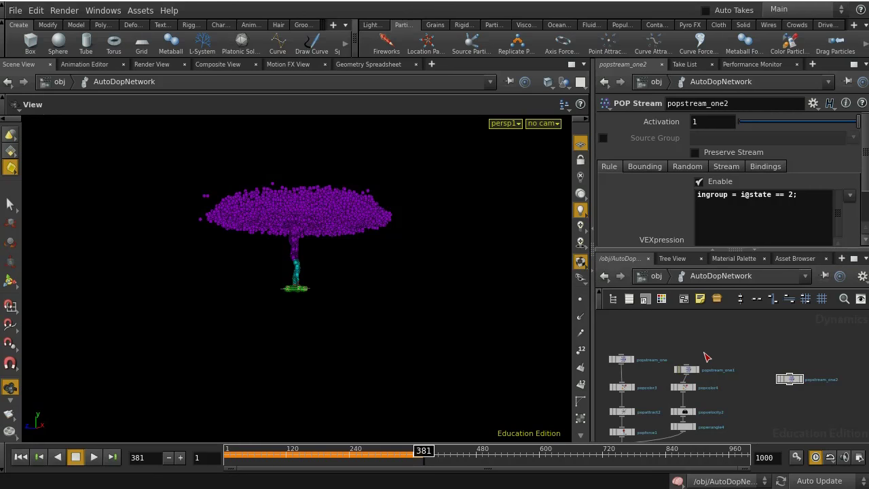
- Rename the original popstream_one1 node as popstream_two and return the timeline to frame 1
scroll(701, 355, "up", 2)
left_click(684, 379)
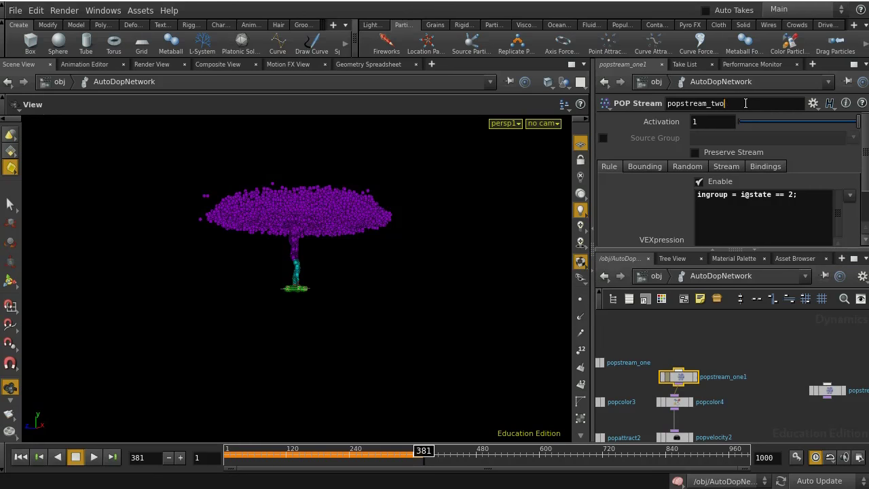
key("Return")
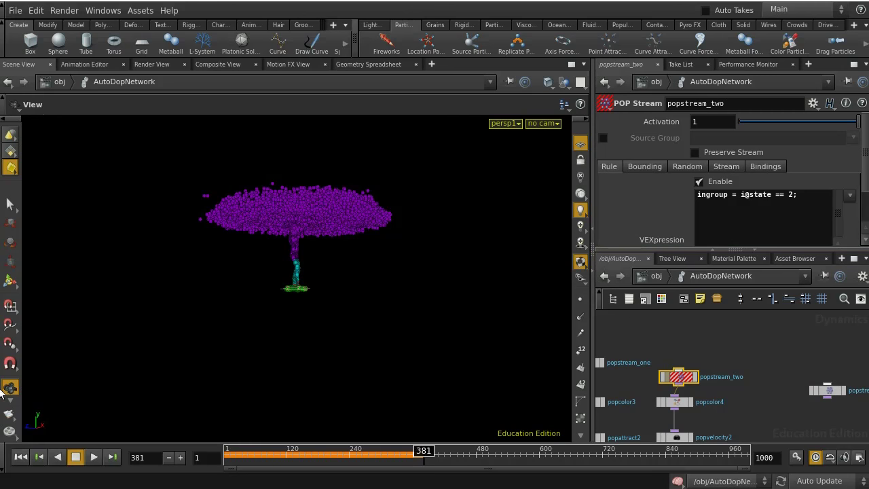
left_click(20, 456)
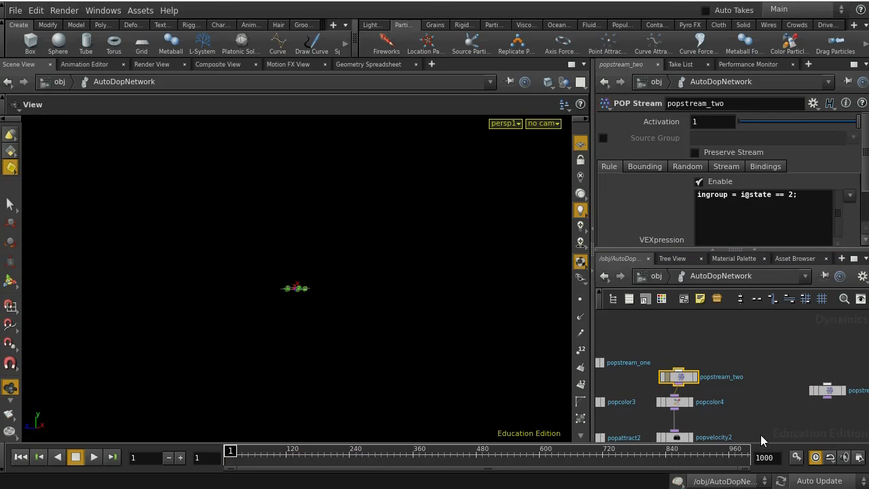
- Rename the duplicated stream as popstream_three and change its rule to ingroup = i@state == 3;
left_click(829, 390)
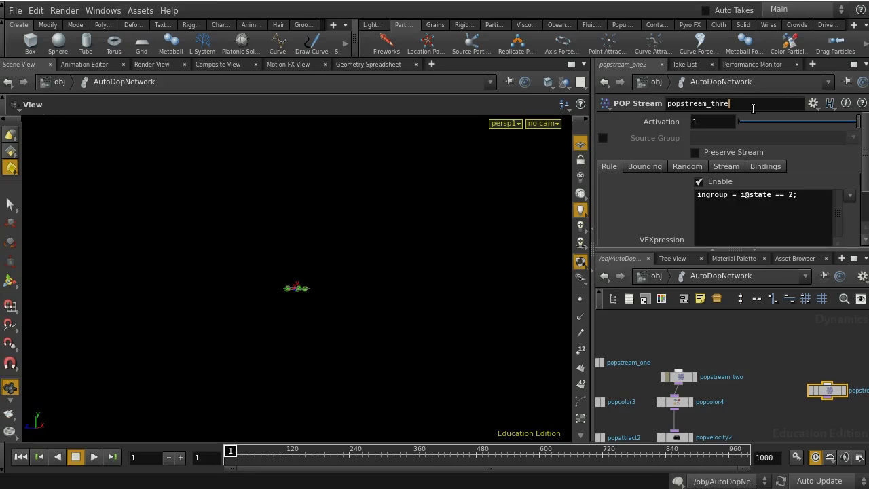
type("e")
key("Return")
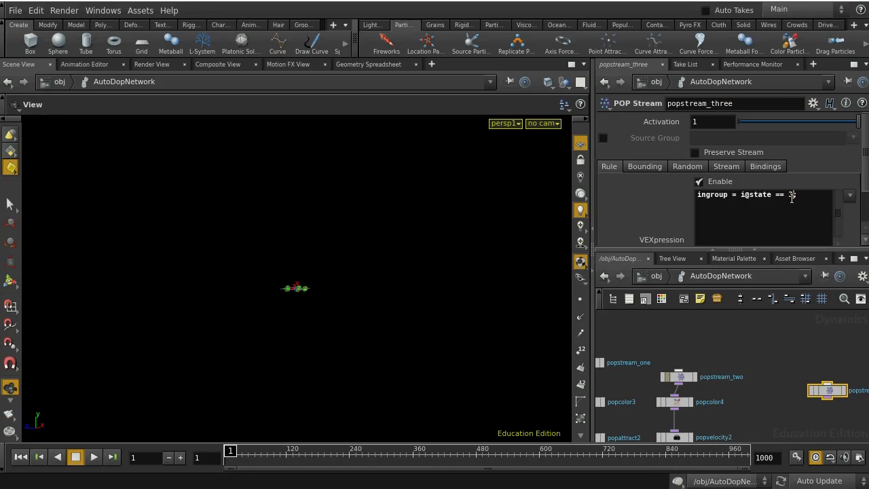
- Wire popstream_three's output into the merge node that collects the particle streams
scroll(824, 400, "down", 3)
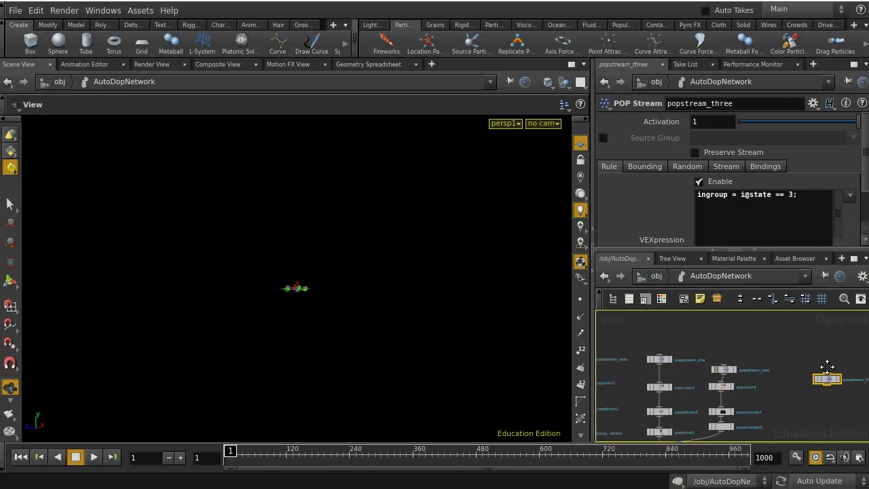
middle_click_drag(827, 367, 827, 328)
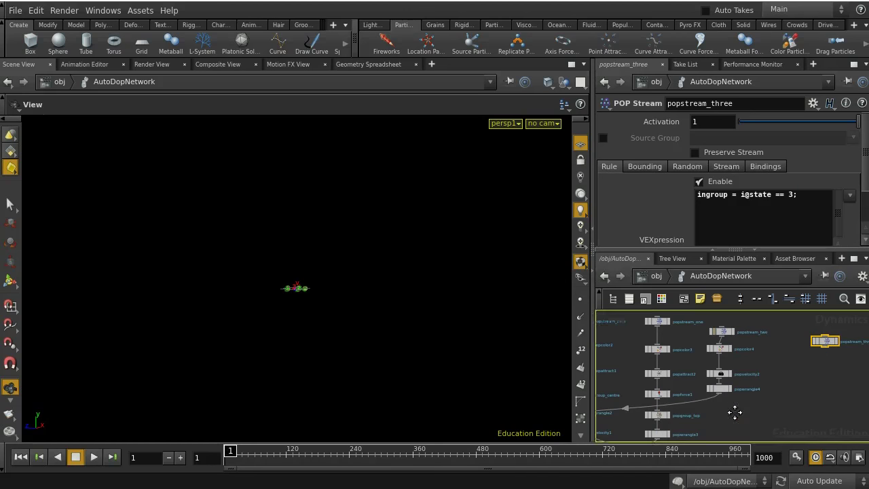
middle_click_drag(735, 410, 822, 413)
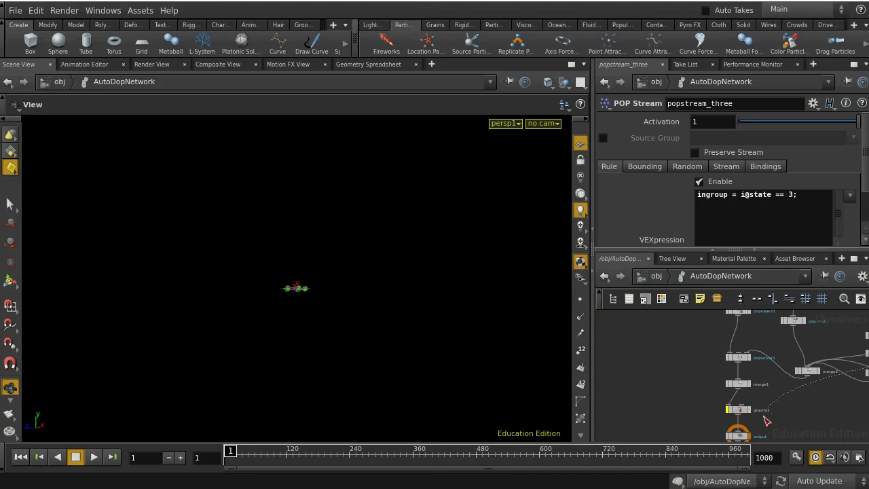
left_click(815, 378)
middle_click_drag(829, 401, 659, 417)
middle_click_drag(841, 386, 652, 423)
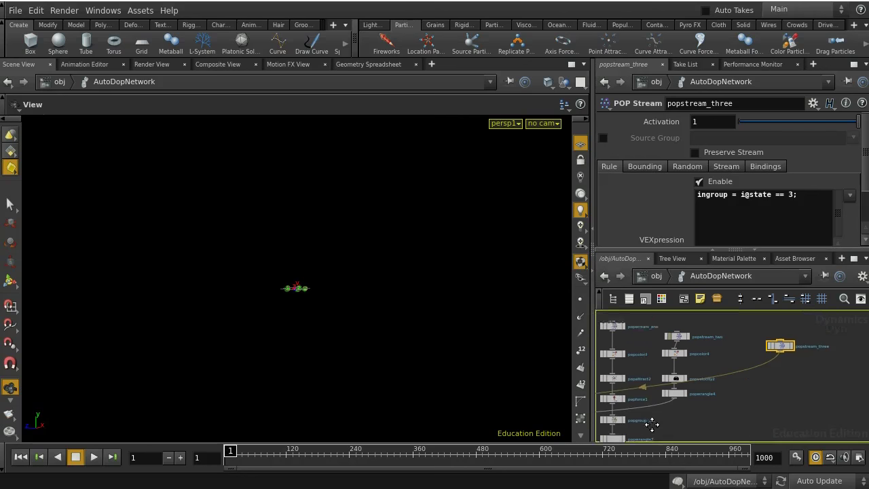
- Insert a POP Color node directly after popstream_three and set its constant color to green (0, 0.5, 0.25)
scroll(784, 366, "up", 5)
scroll(763, 384, "down", 5)
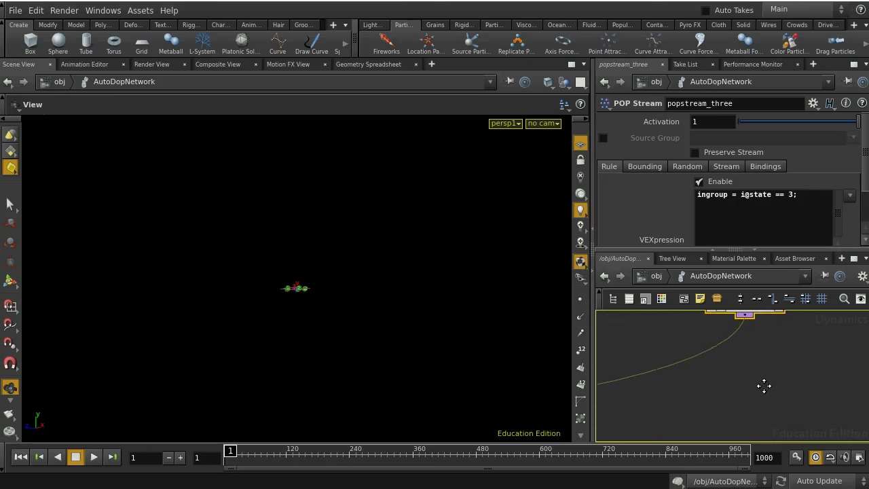
key("Tab")
type("pop")
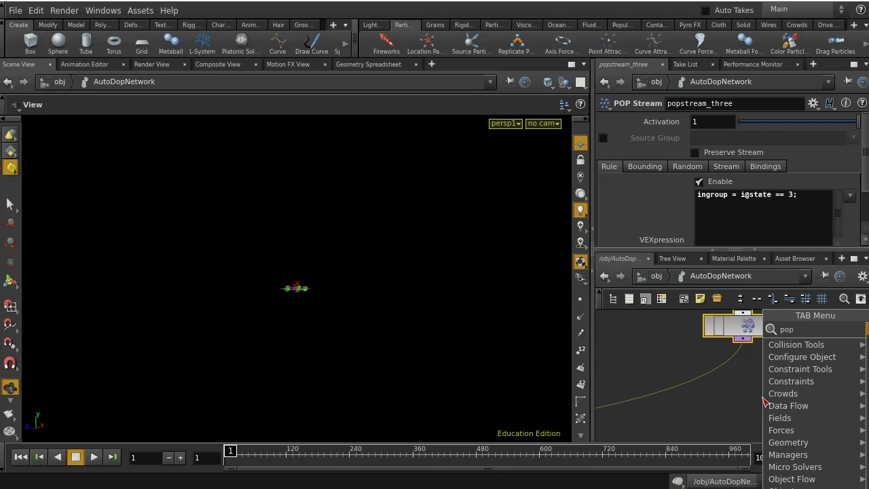
type(" col")
key("Return")
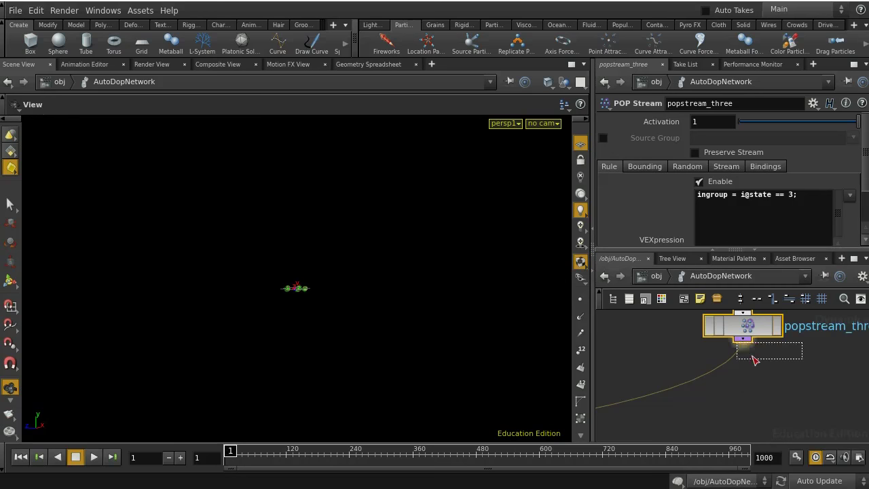
left_click(733, 370)
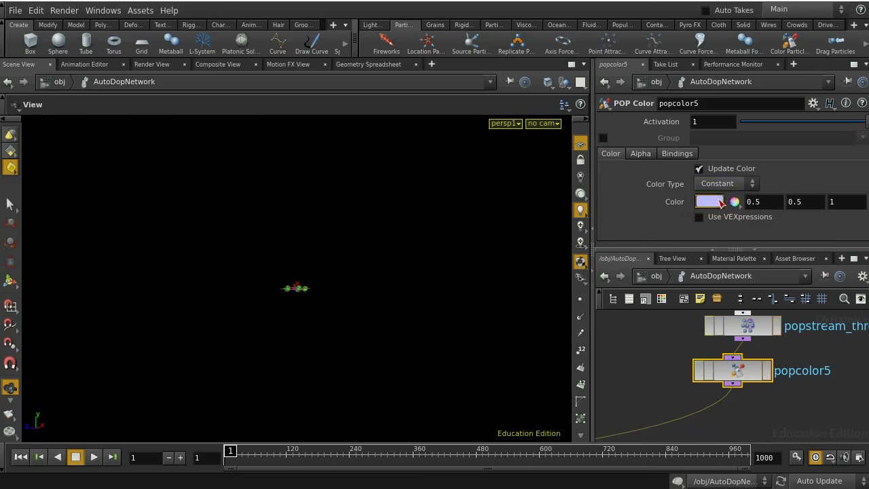
left_click(710, 202)
left_click_drag(691, 210, 675, 142)
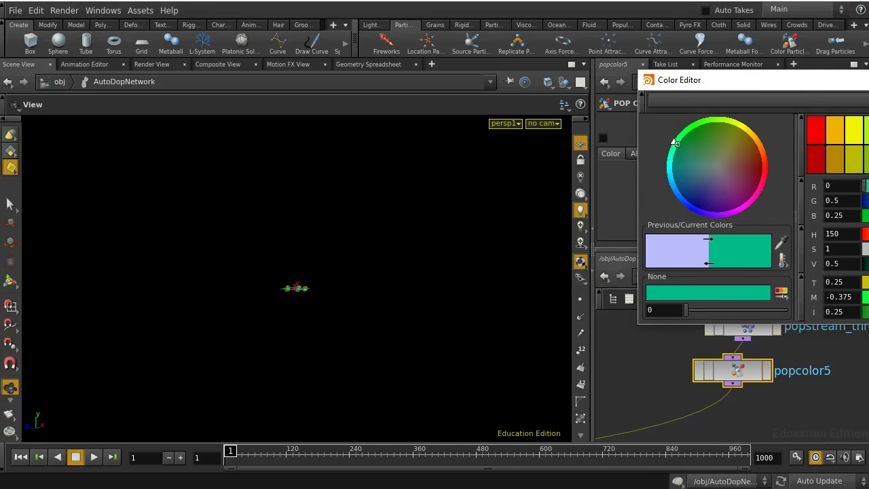
- Insert a POP Force node after popcolor5 with a force of -.5 in Y and a noise amplitude of 0.1
scroll(799, 384, "down", 3)
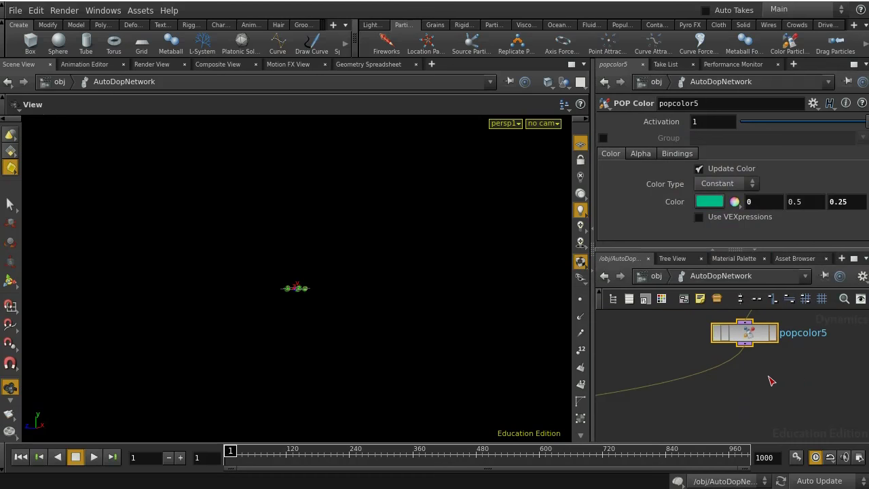
key("Tab")
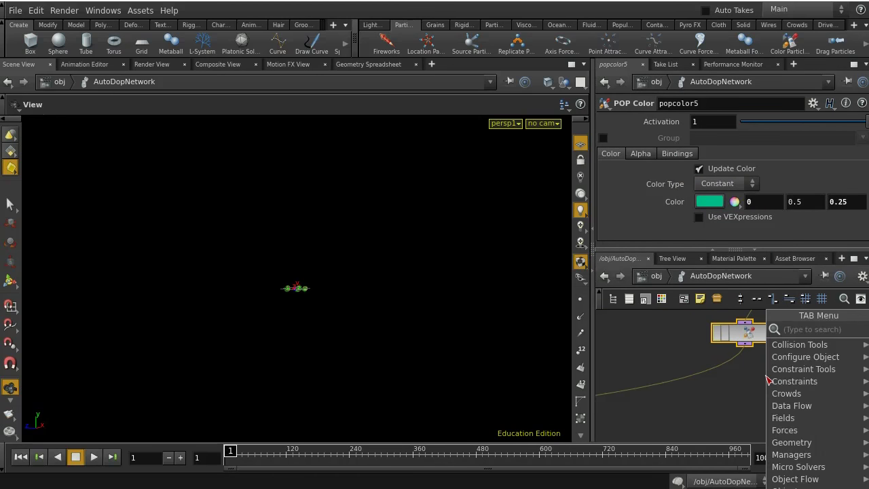
type("pop f")
key("Return")
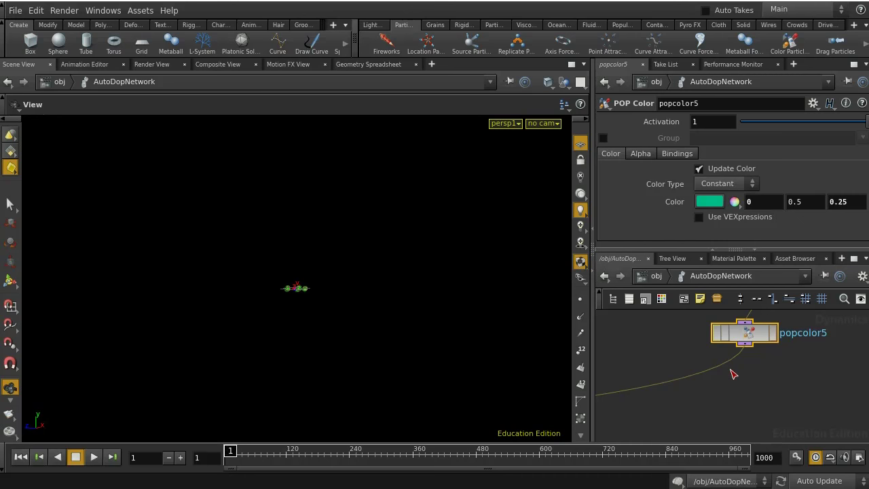
left_click(733, 370)
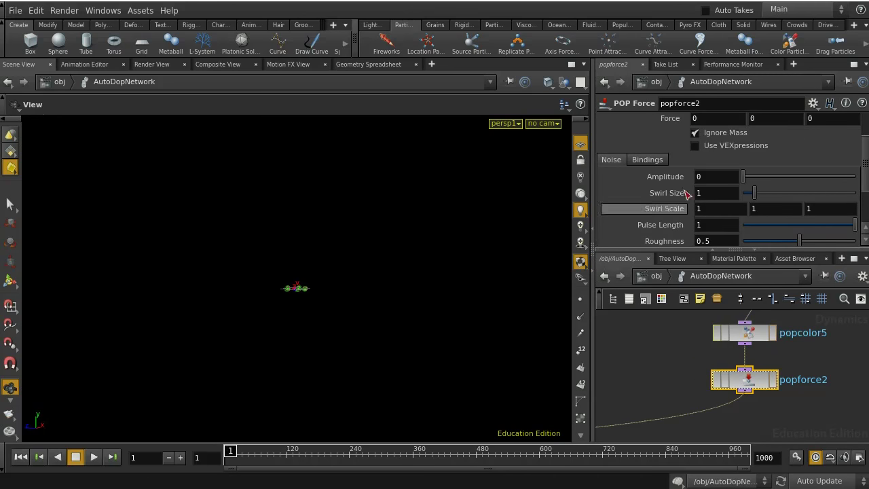
scroll(712, 139, "up", 3)
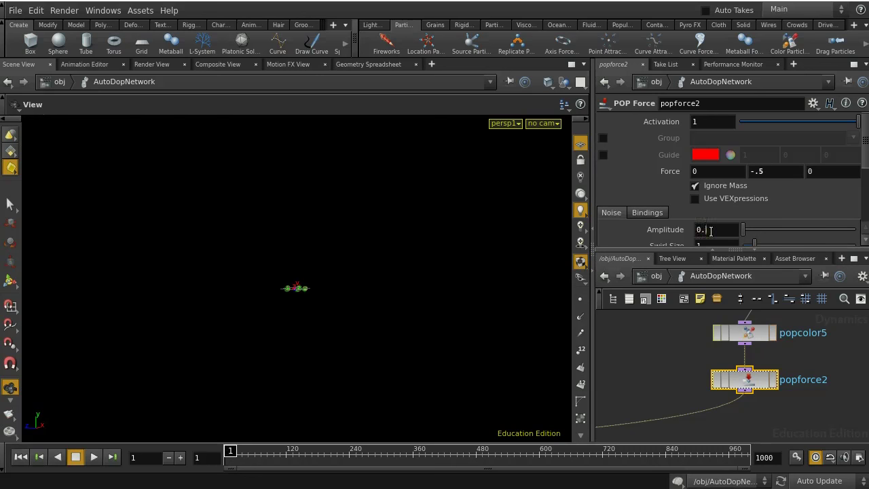
type("1")
- Play the simulation to check how the state 3 particles move, stop it and return to frame 1
scroll(482, 382, "up", 2)
scroll(482, 379, "up", 2)
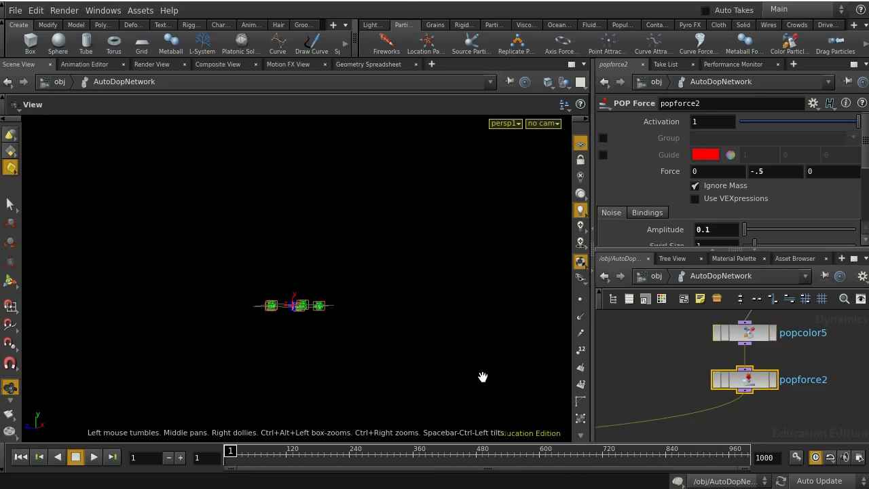
left_click(95, 457)
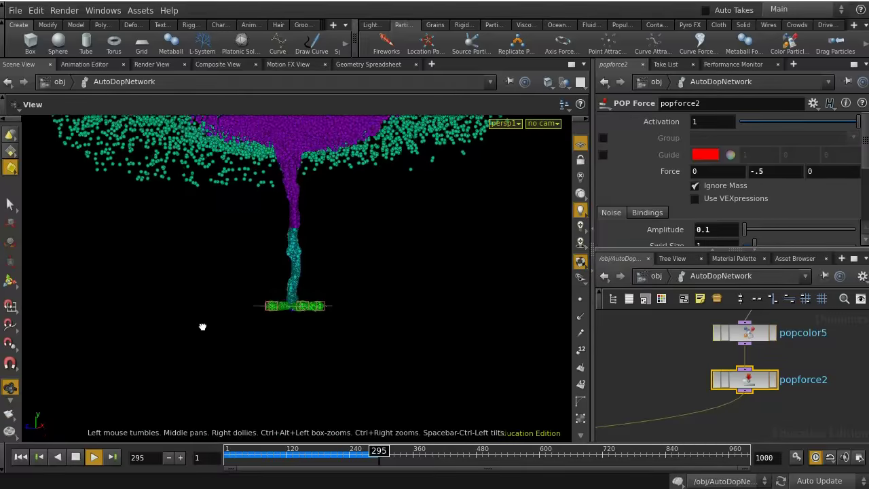
left_click_drag(202, 326, 213, 273)
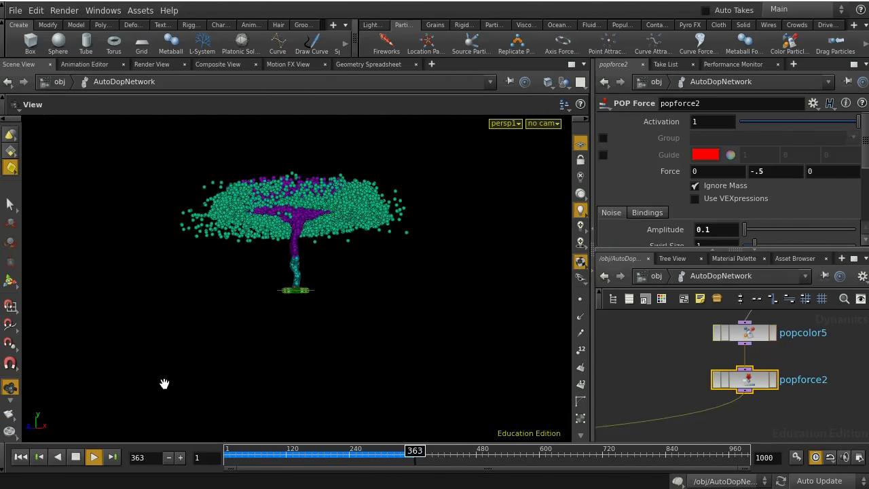
left_click(76, 457)
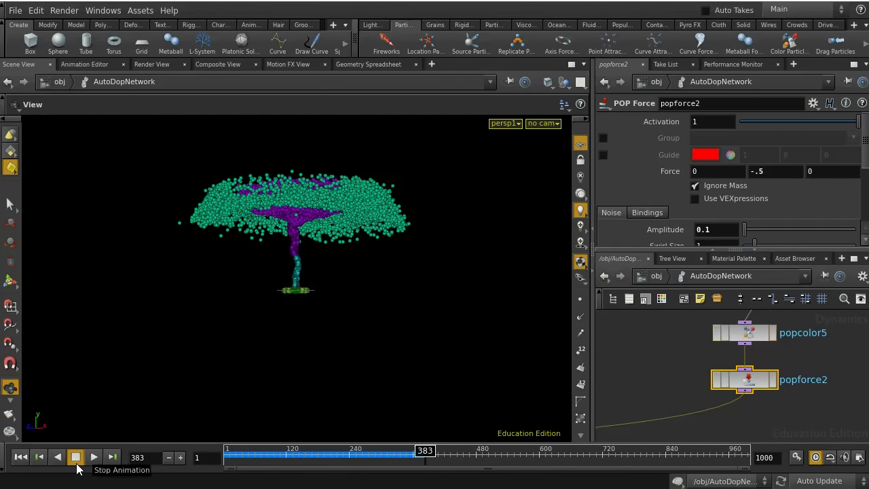
left_click(21, 457)
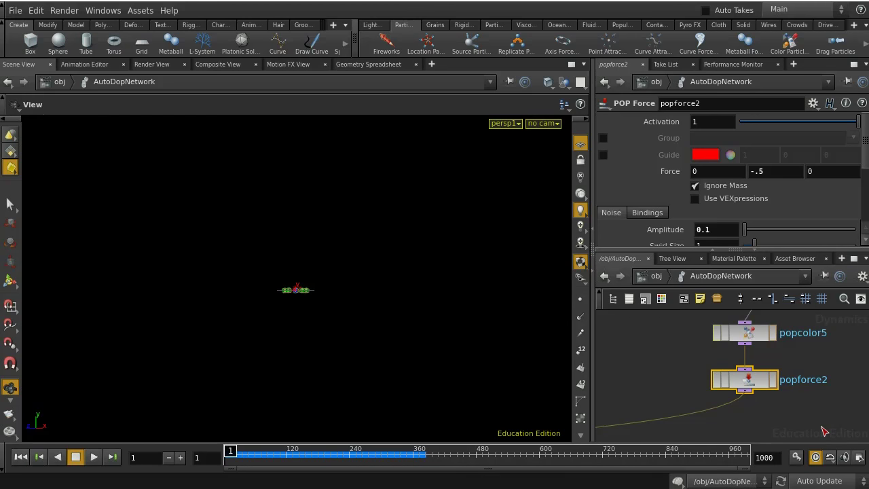
- Insert another POP Color node after popforce2 in the state 3 stream and rename it popcolor_alpha
scroll(789, 382, "down", 4)
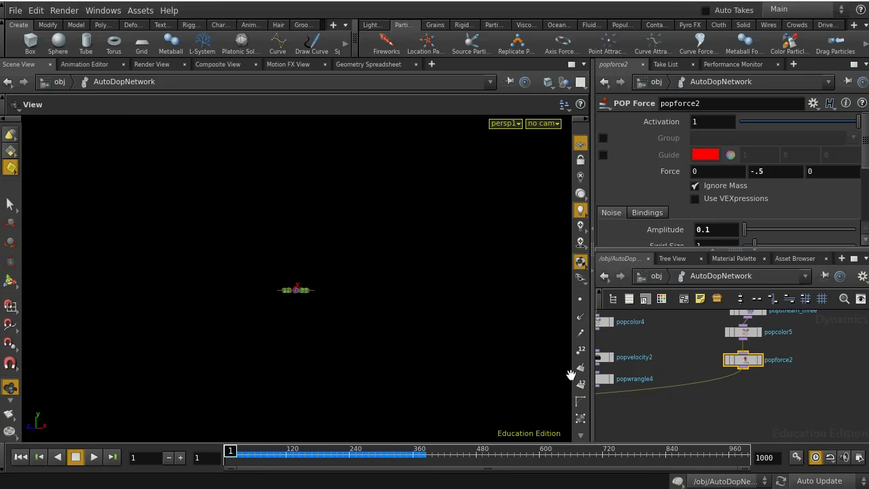
scroll(448, 330, "up", 3)
left_click_drag(448, 331, 439, 384)
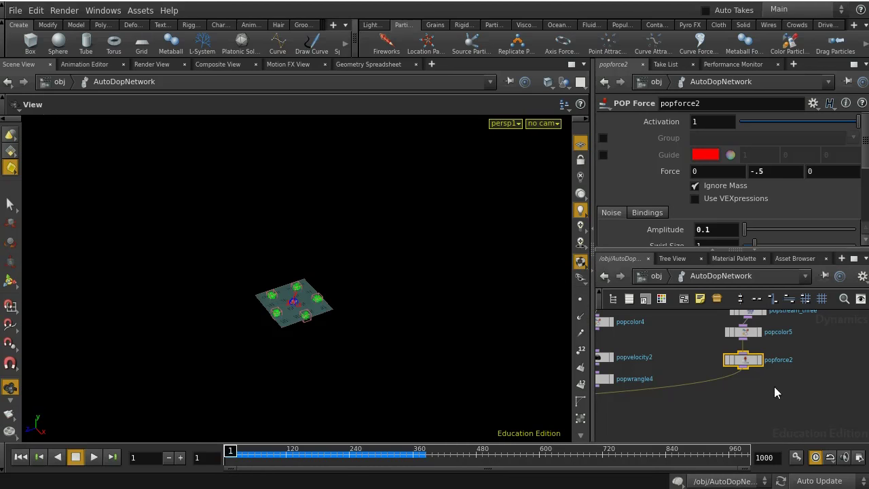
scroll(774, 380, "up", 3)
middle_click_drag(778, 381, 779, 381)
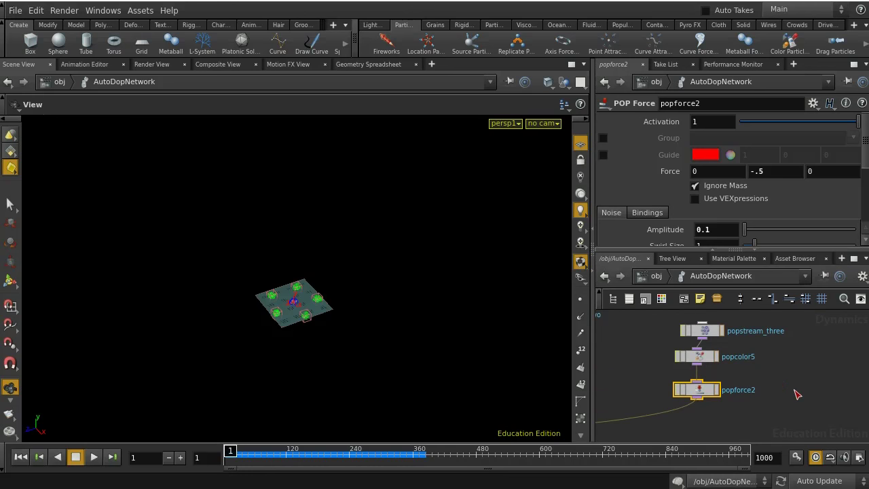
scroll(797, 395, "up", 2)
middle_click_drag(797, 395, 816, 360)
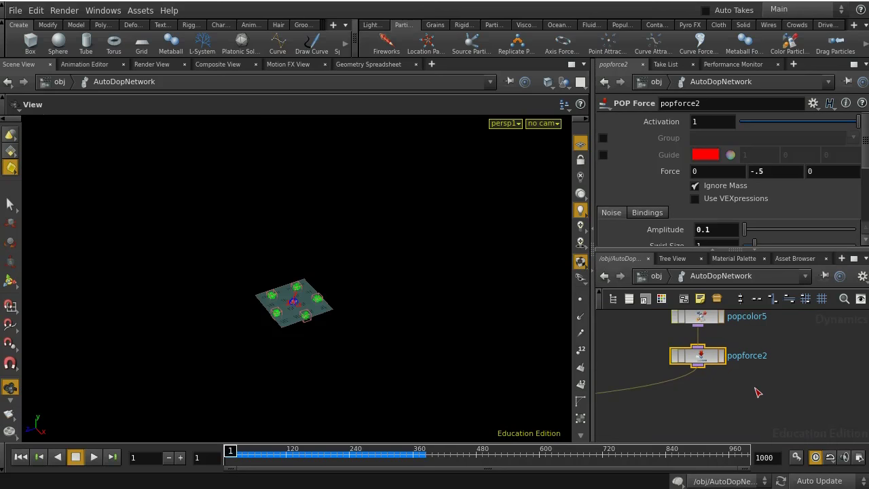
key("Tab")
type("pop")
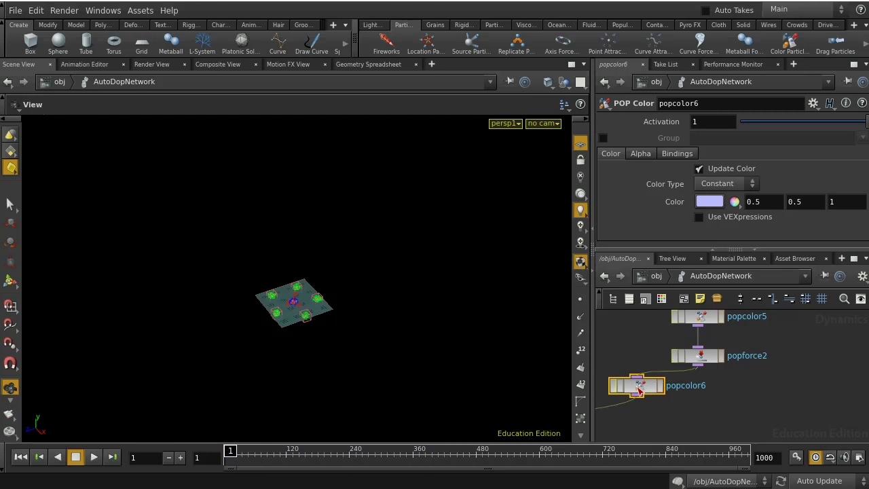
left_click(698, 392)
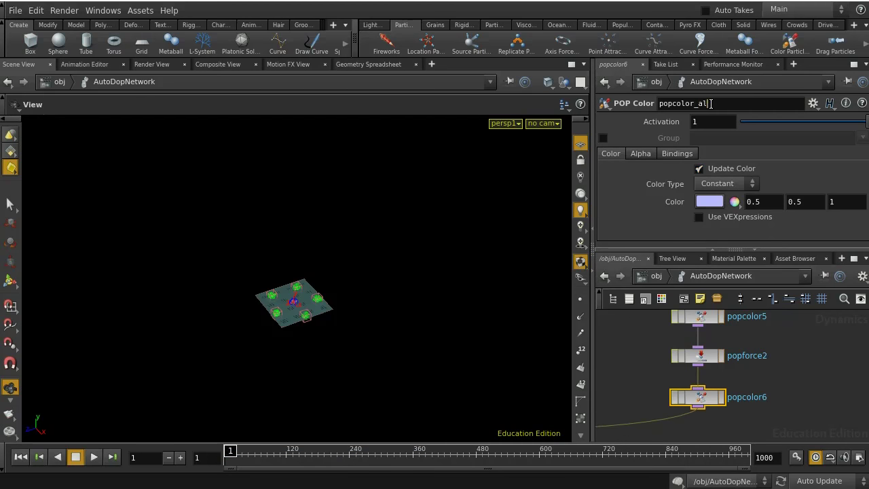
key("Return")
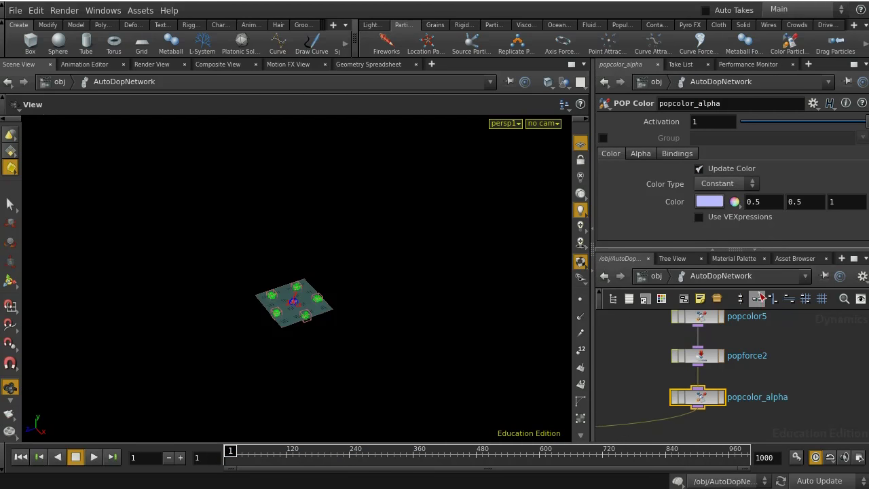
- Enable alpha updating on popcolor_alpha and set its alpha type to Ramp
left_click(649, 157)
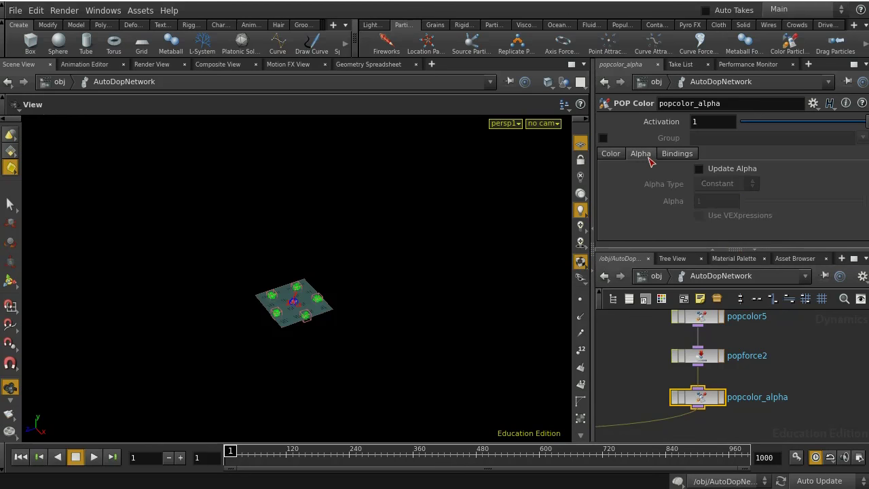
left_click(699, 169)
left_click(706, 184)
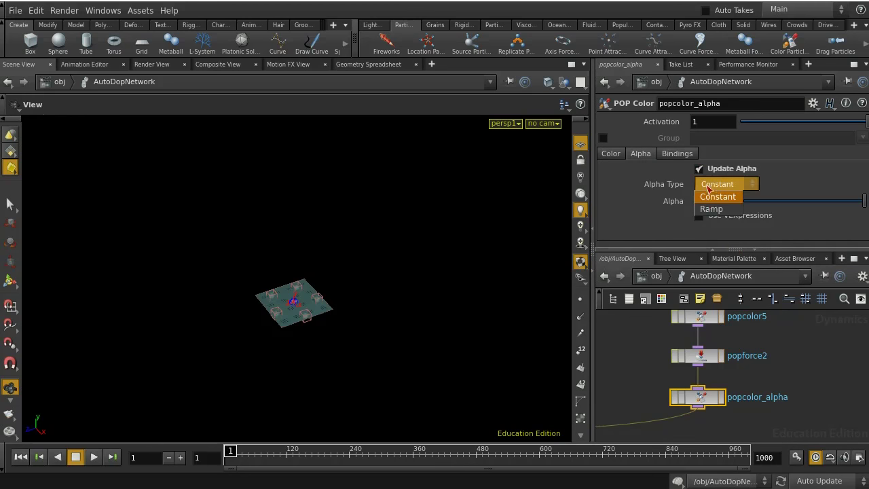
left_click(711, 208)
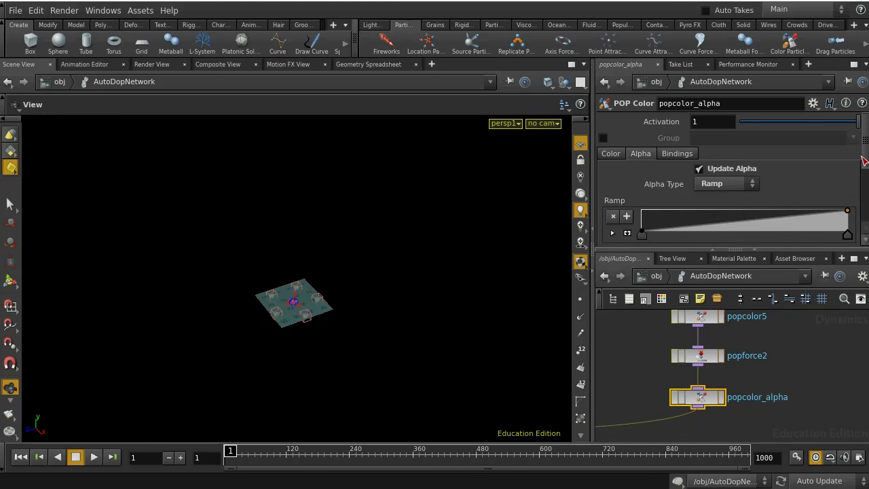
- Reverse popcolor_alpha's alpha ramp so it falls from full value at the start to zero at the end
scroll(860, 161, "down", 1)
scroll(859, 161, "down", 2)
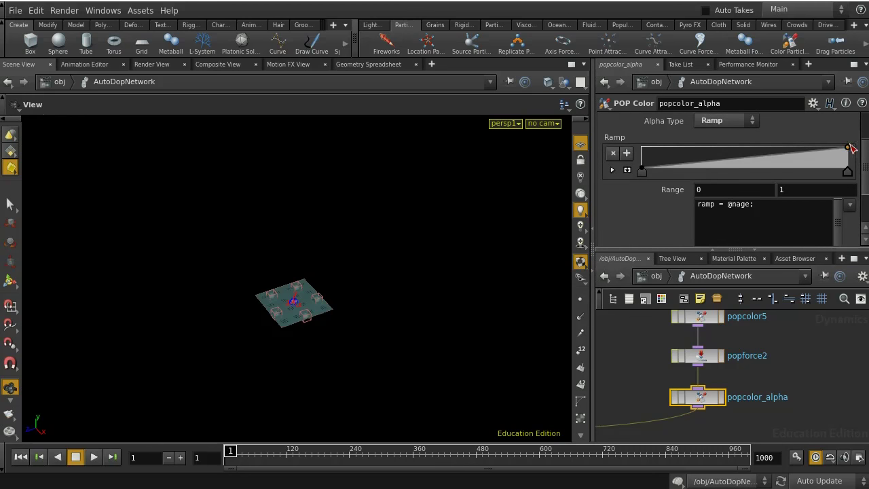
left_click_drag(645, 172, 630, 145)
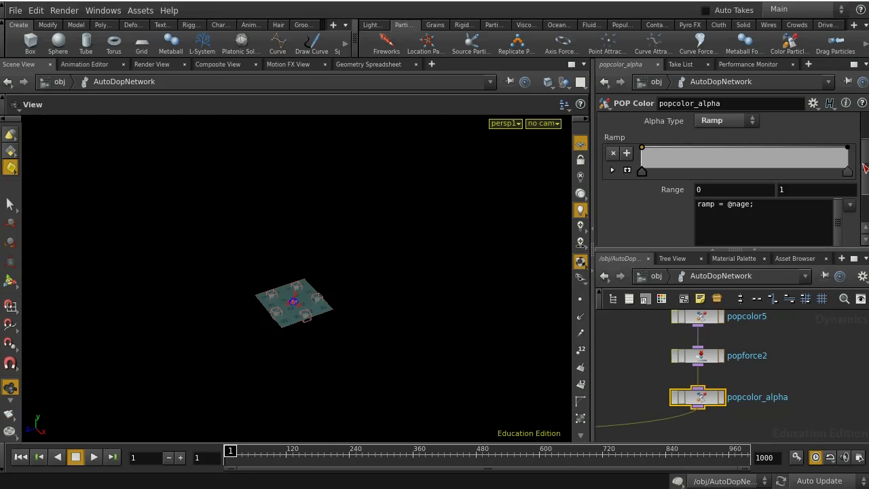
left_click(848, 148)
left_click_drag(851, 149, 848, 170)
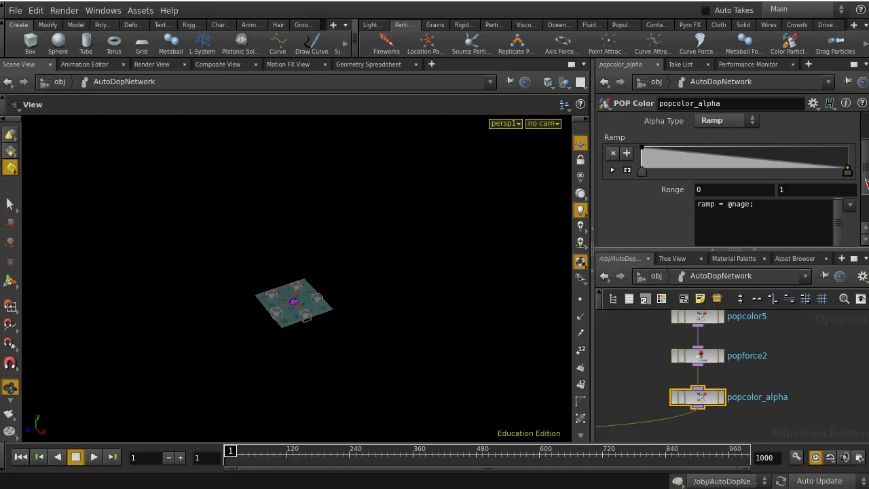
scroll(864, 190, "down", 2)
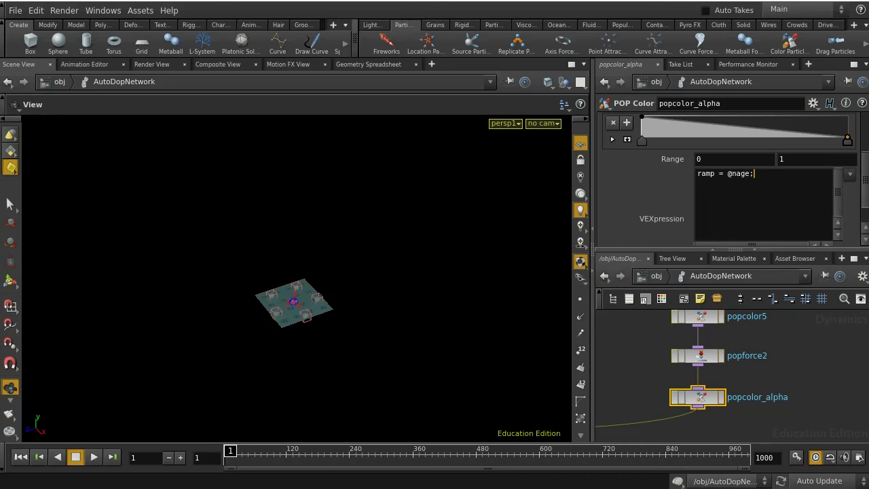
key("BackSpace")
key("BackSpace")
key("BackSpace")
key("BackSpace")
middle_click_drag(801, 399, 861, 357)
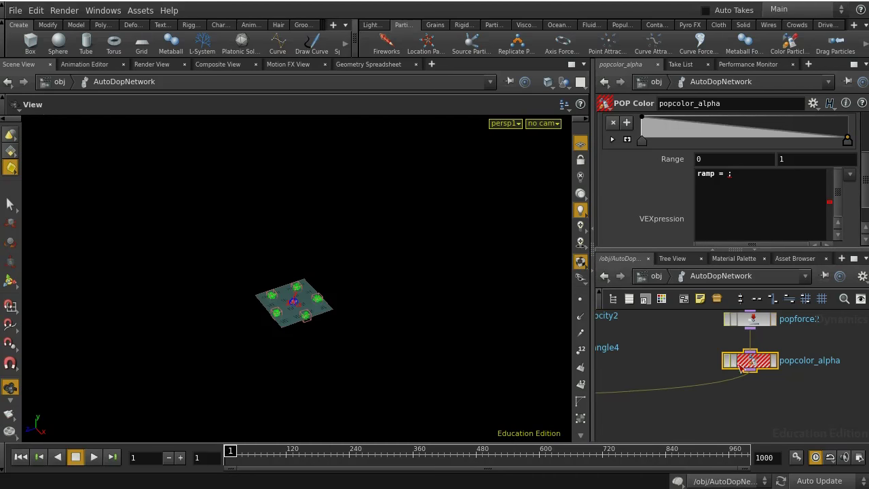
middle_click_drag(633, 353, 795, 372)
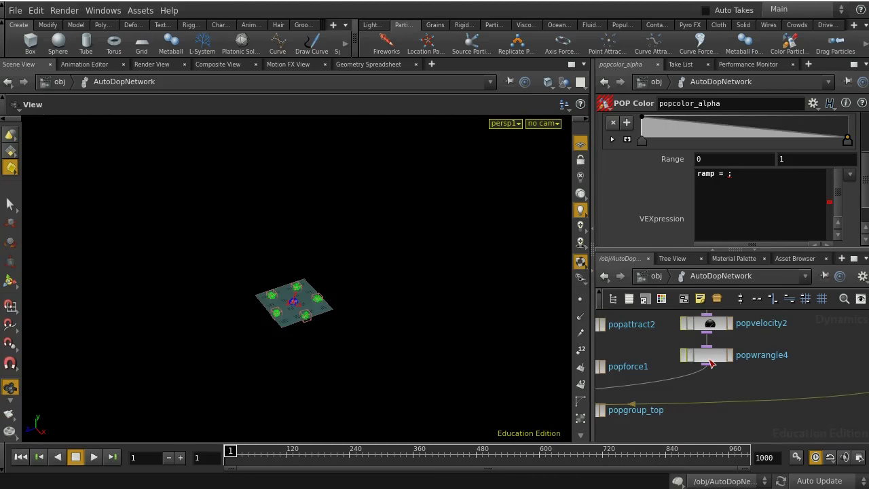
left_click(707, 356)
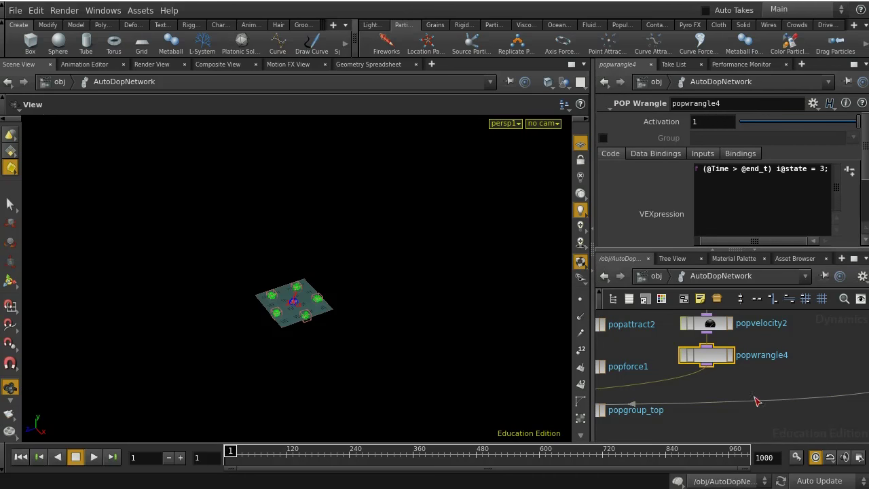
middle_click_drag(743, 374, 757, 395)
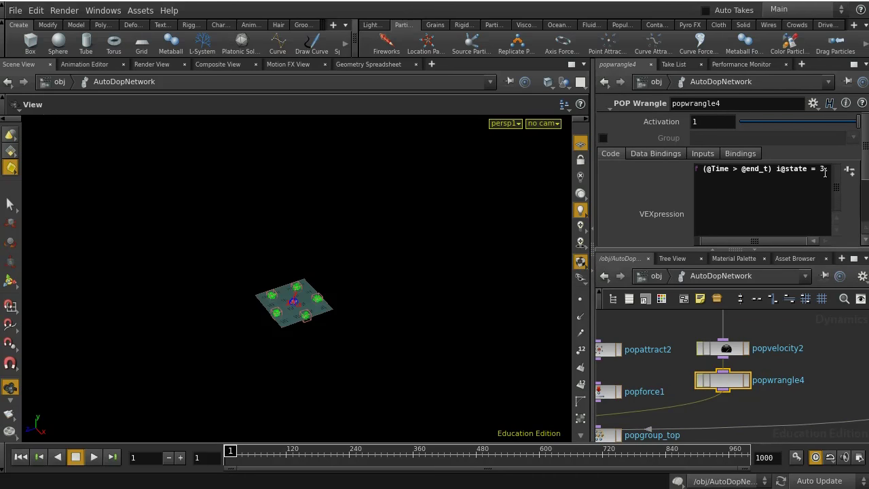
left_click(776, 168)
type("{")
key("Return")
key("Tab")
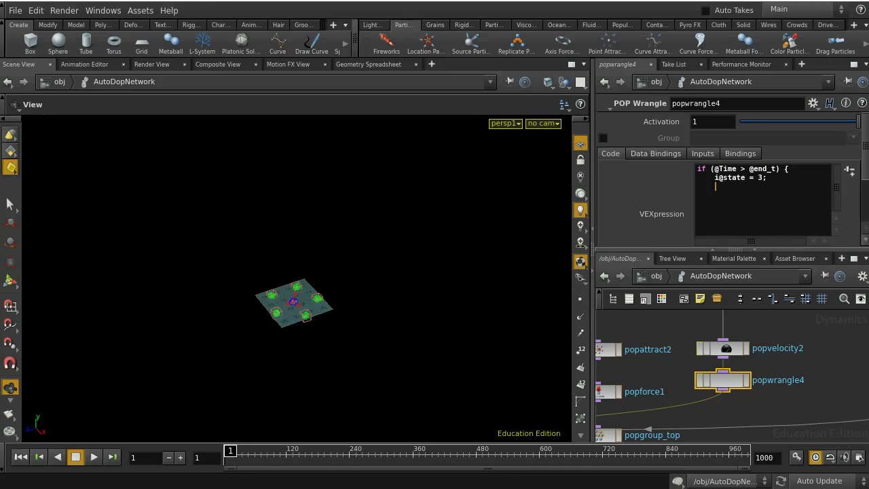
type("f@age_at")
type("_3 = @age;     }")
key("Left")
key("BackSpace")
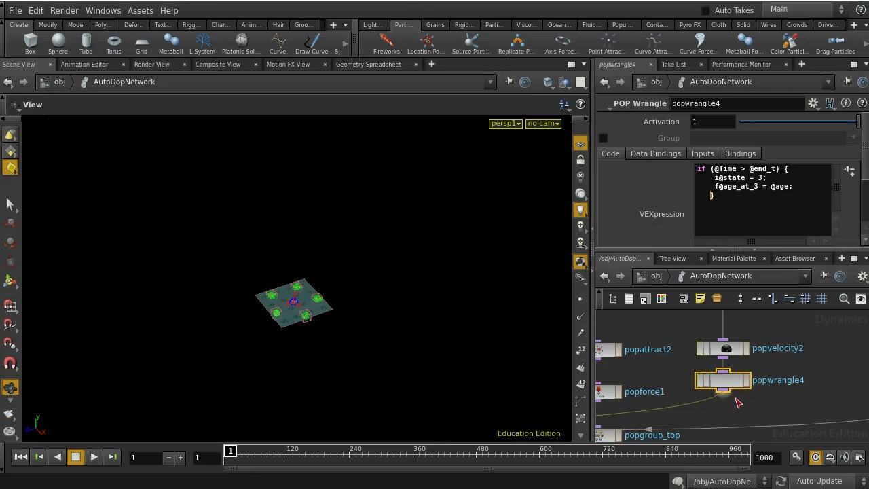
middle_click_drag(826, 367, 673, 394)
left_click(786, 422)
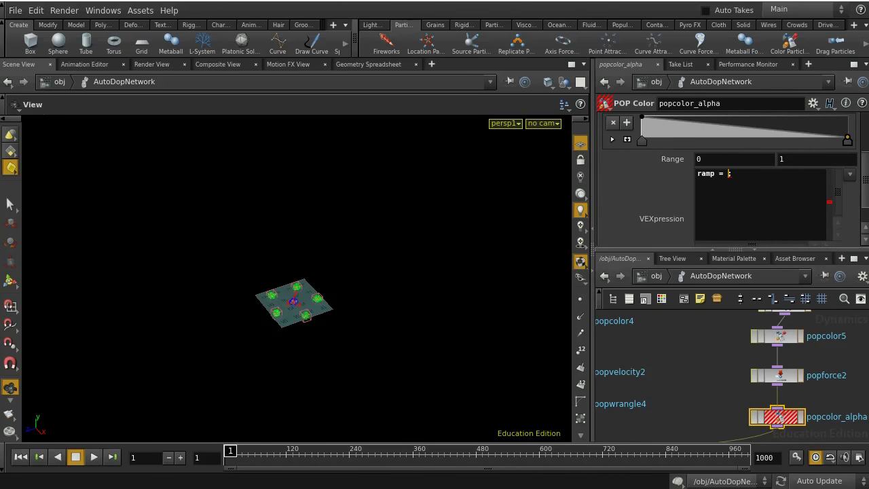
type("@age - @ag")
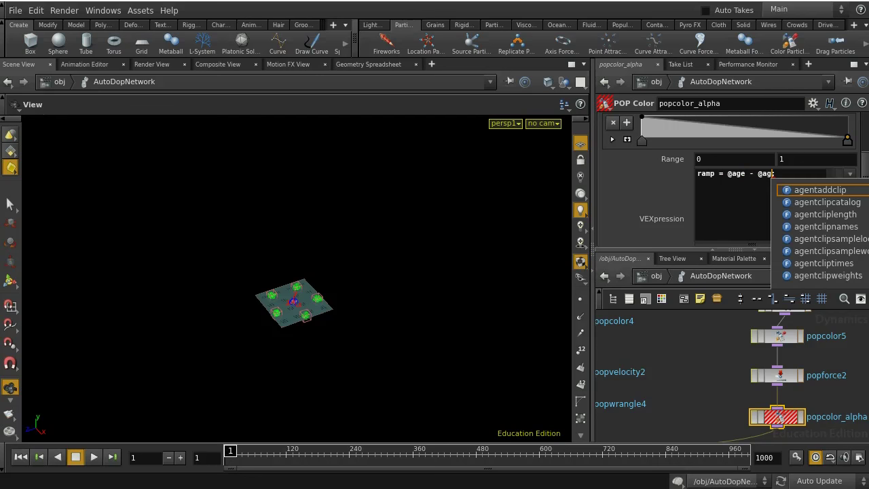
type("e_at_3")
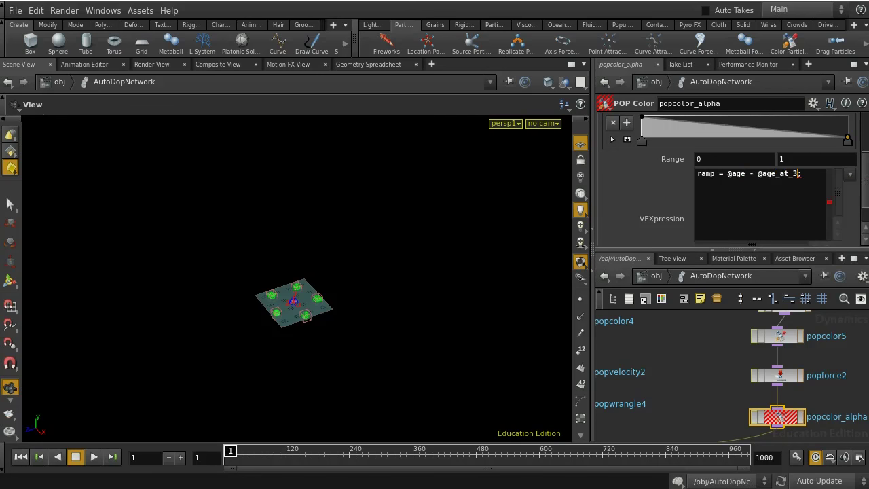
type(")")
type("(")
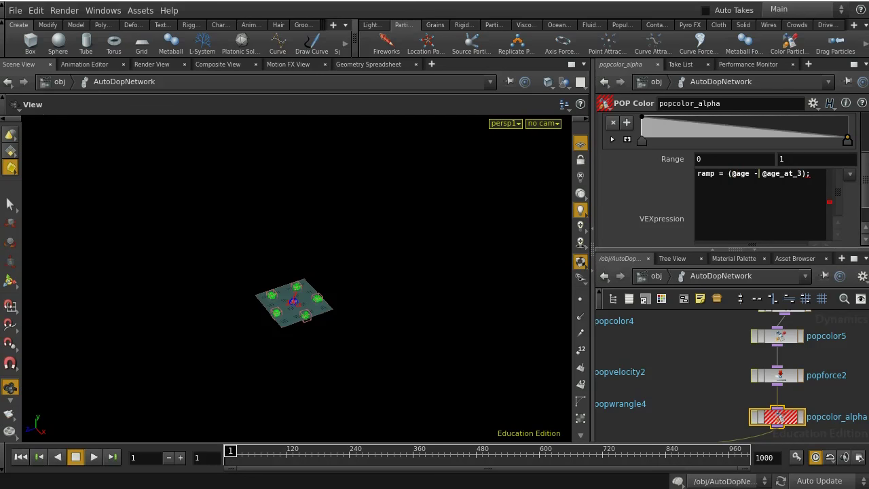
type(" /")
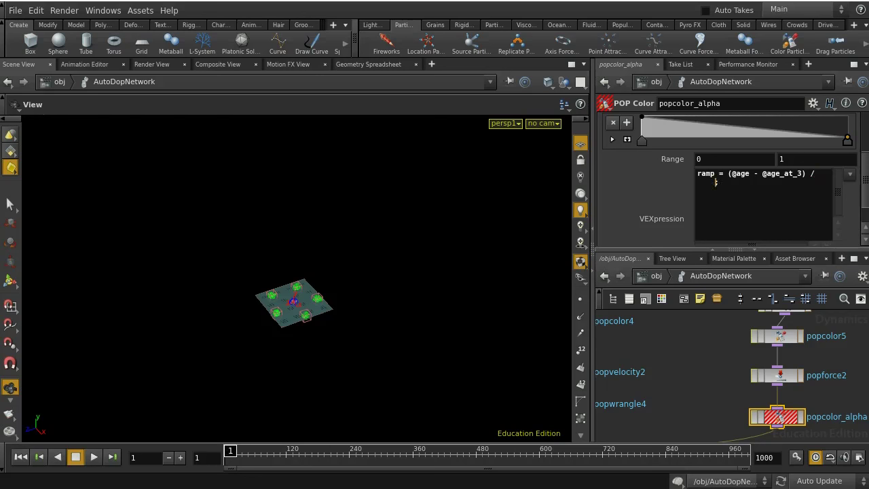
type("    (@life - @age_at_3);")
left_click(775, 421)
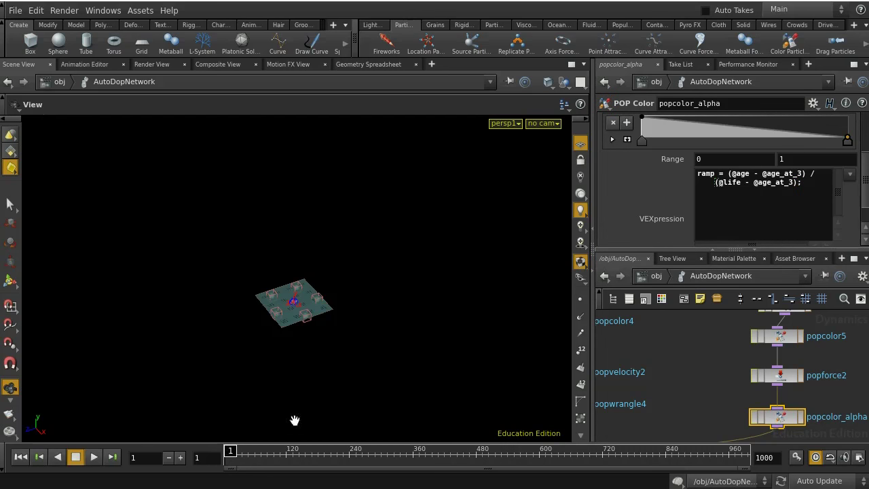
- Play the first frames of the simulation, stop at frame 34 and inspect the emitters up close
left_click(93, 457)
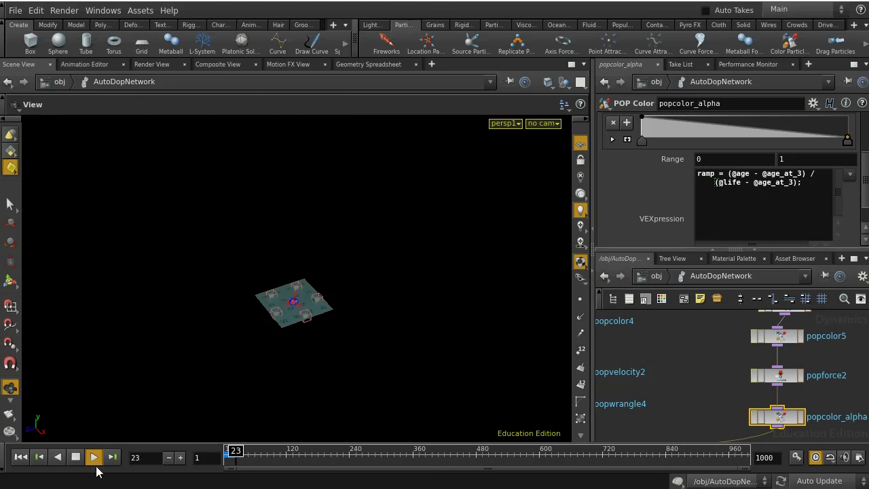
left_click(79, 462)
left_click_drag(355, 345, 381, 244)
scroll(362, 320, "up", 3)
scroll(364, 321, "up", 3)
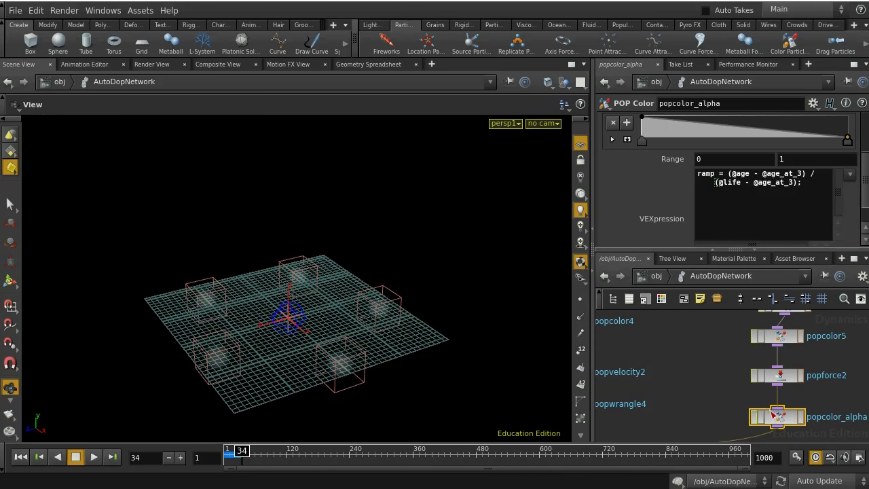
- Examine popcolor_alpha's node information and how the particle state streams are laid out and connected in the network
middle_click_drag(775, 409, 859, 486)
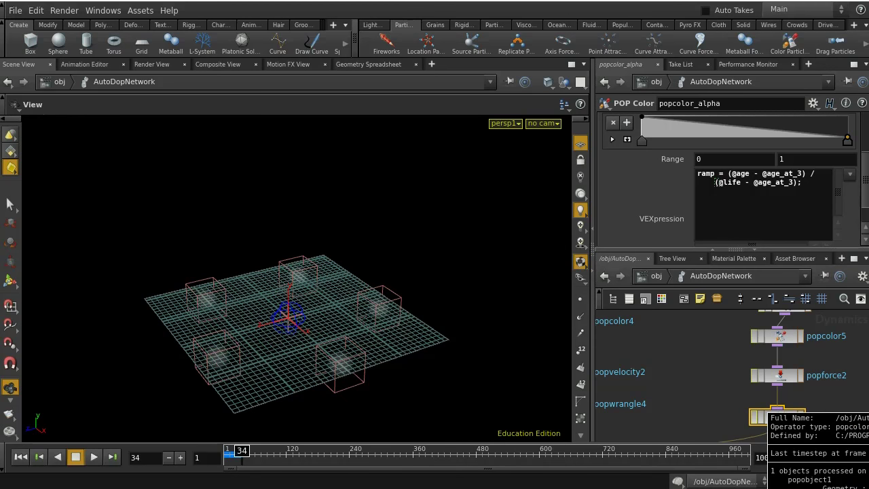
middle_click_drag(859, 486, 765, 448)
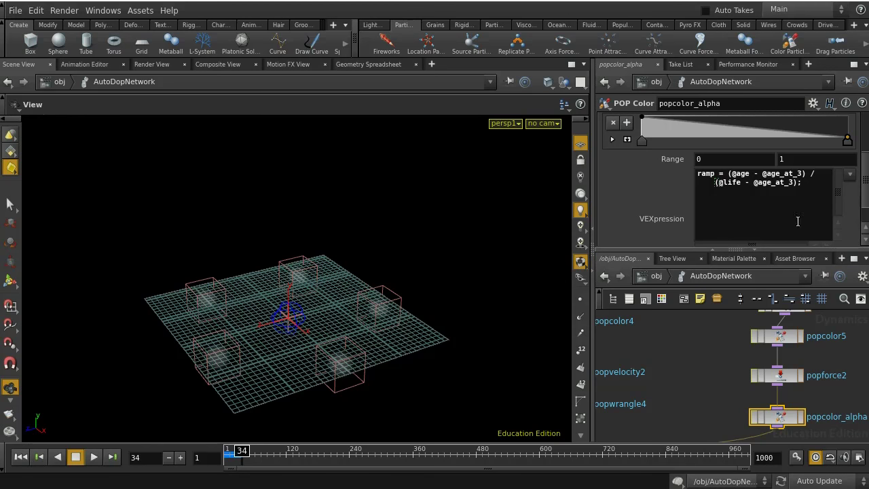
middle_click_drag(842, 415, 827, 370)
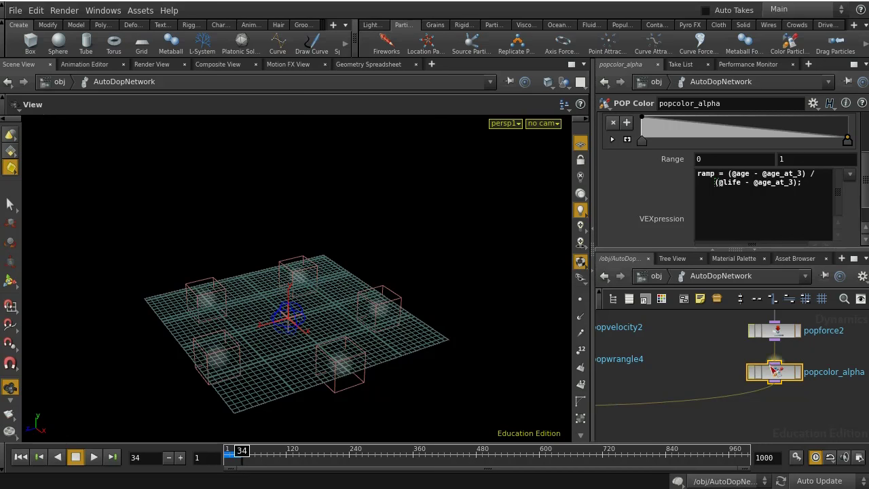
scroll(764, 354, "down", 2)
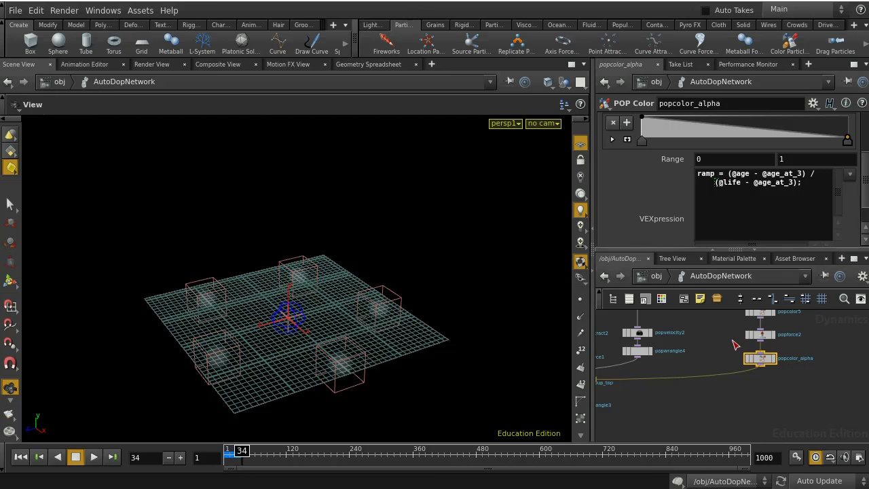
middle_click_drag(702, 333, 833, 367)
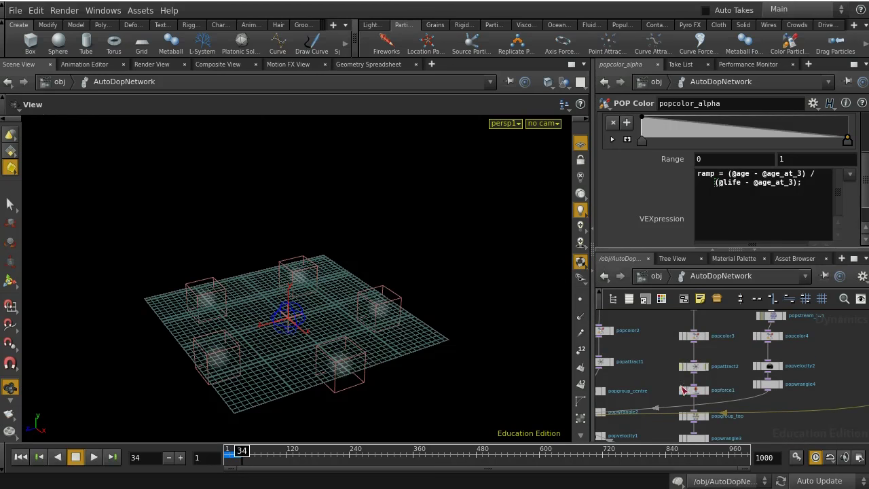
scroll(655, 362, "down", 4)
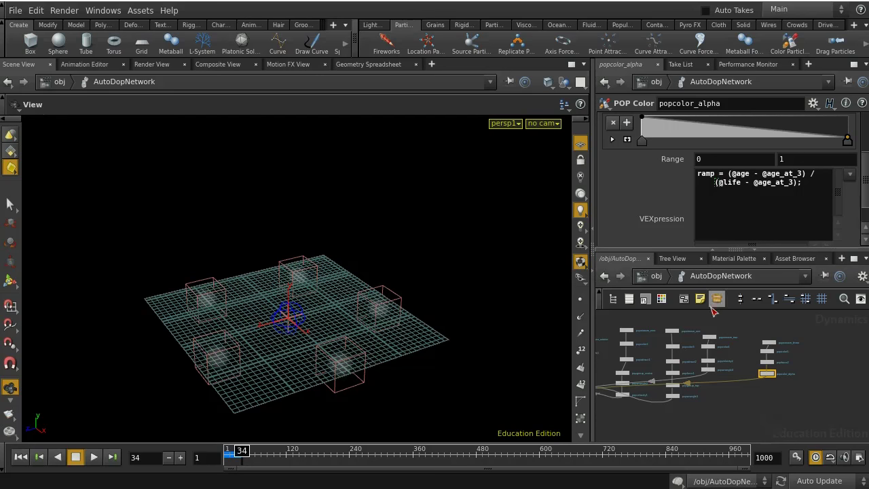
scroll(769, 411, "up", 2)
middle_click_drag(744, 400, 766, 412)
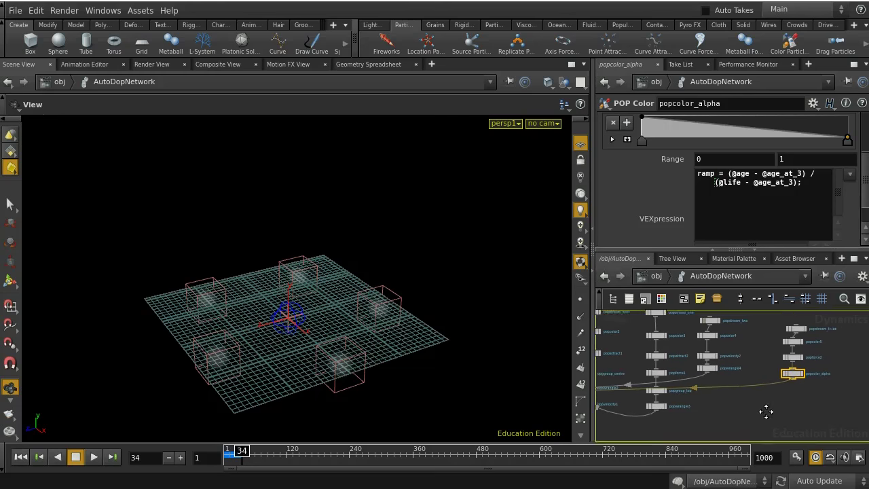
- Check the particles' age_at_3 and Alpha attributes in the Geometry Spreadsheet
left_click(360, 66)
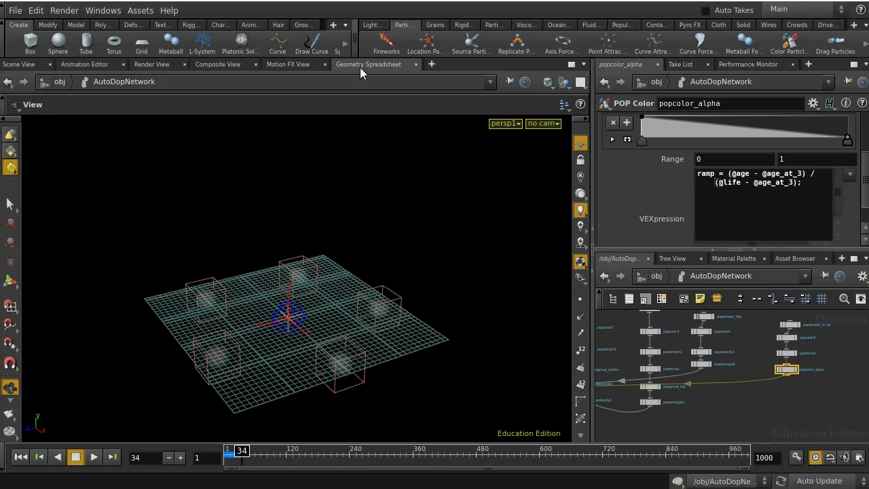
left_click(466, 108)
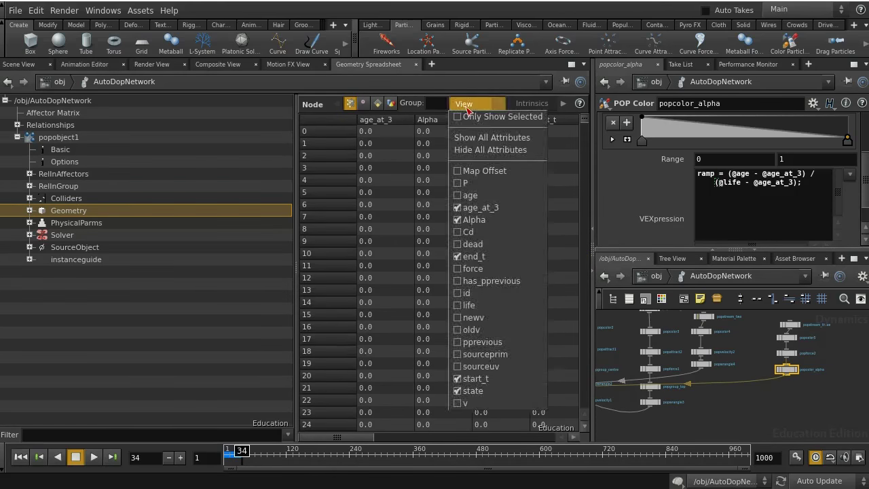
left_click(467, 109)
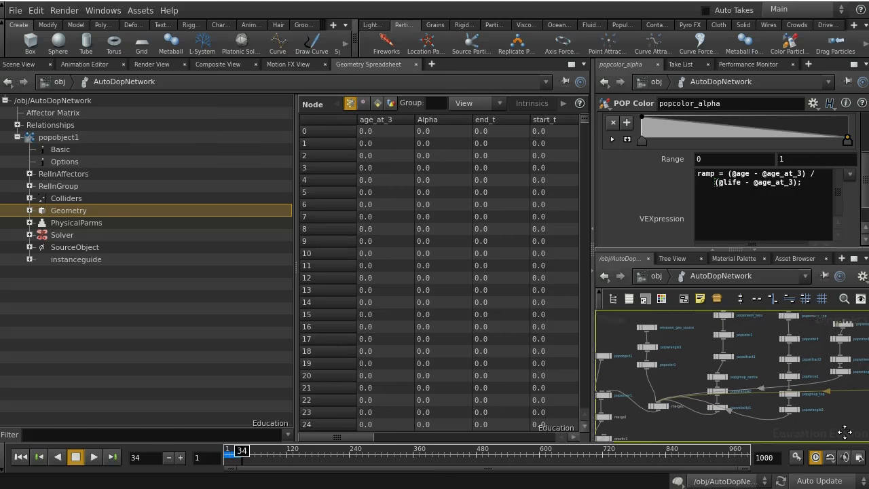
- Insert a POP Color node between popcolor2 and popattract1, with color updating off and alpha updating on at a constant alpha of 1
scroll(708, 423, "up", 5)
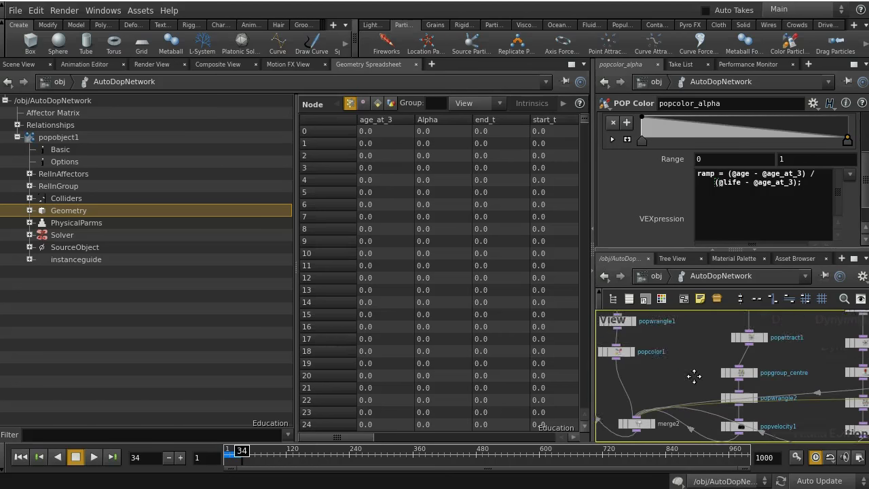
scroll(775, 401, "down", 1)
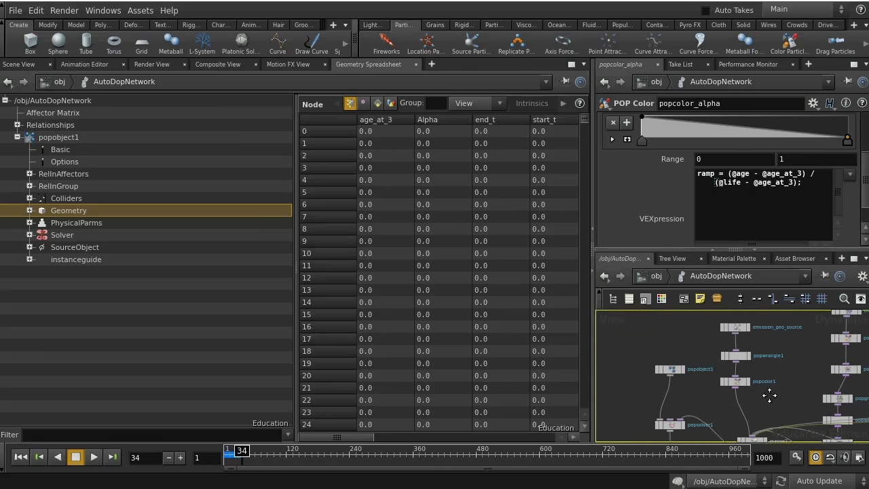
scroll(768, 400, "down", 1)
scroll(763, 373, "up", 1)
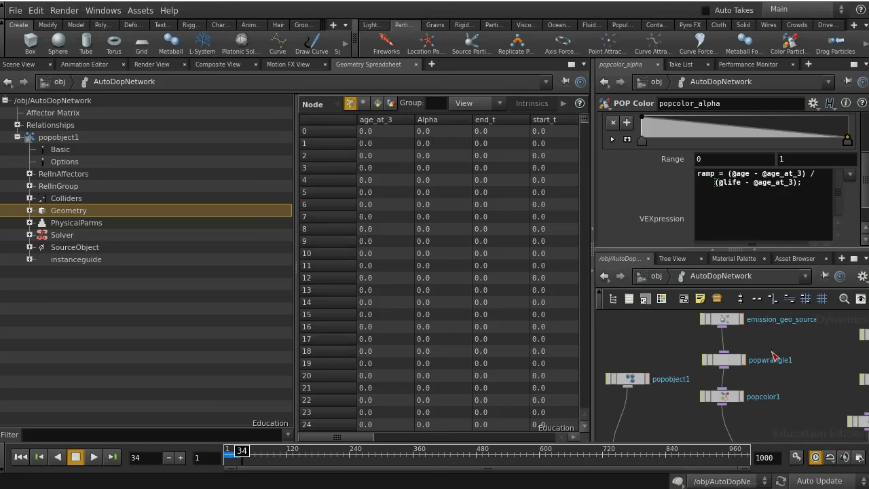
middle_click_drag(736, 330, 656, 403)
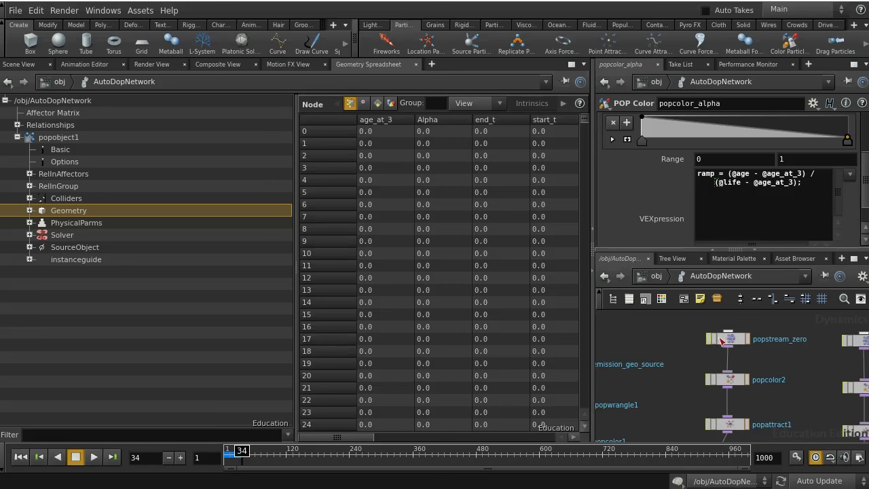
left_click(735, 341)
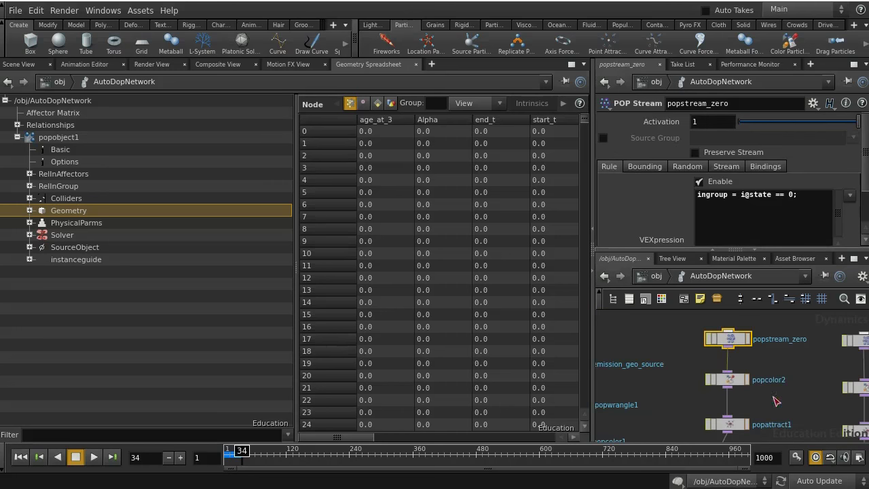
middle_click_drag(776, 388, 774, 342)
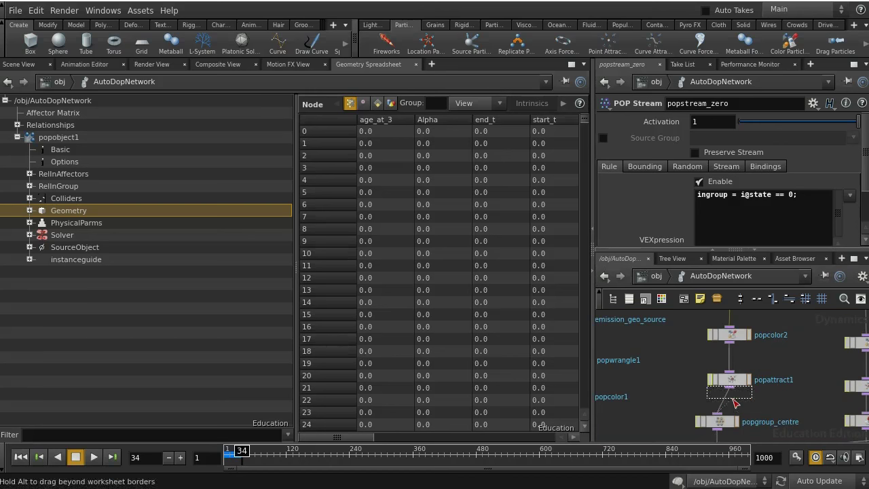
left_click_drag(737, 366, 738, 378)
key("Tab")
type("pop")
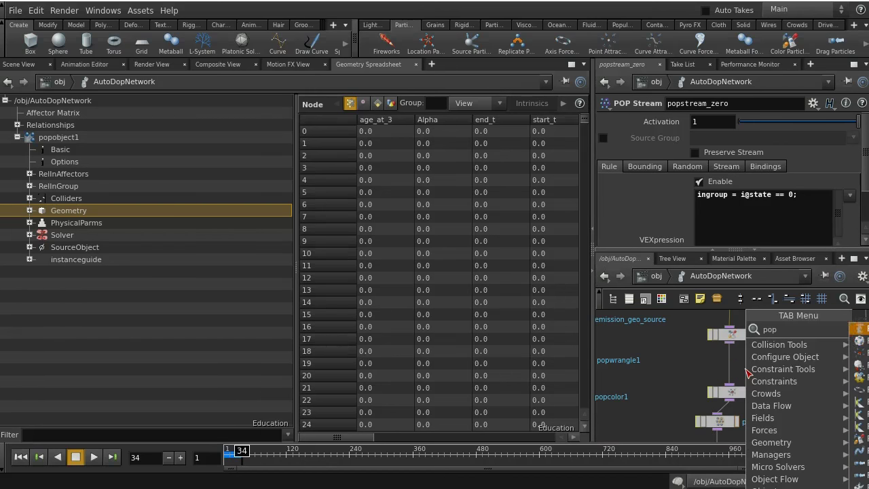
type("color")
key("Return")
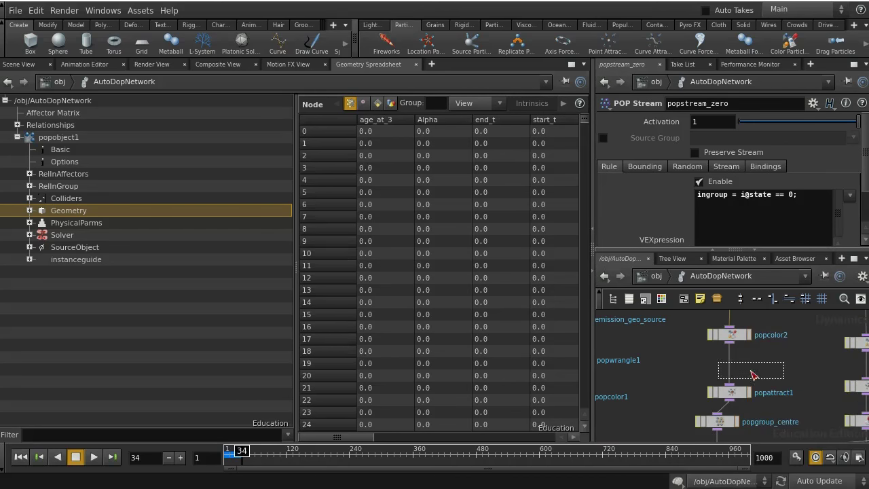
left_click(735, 366)
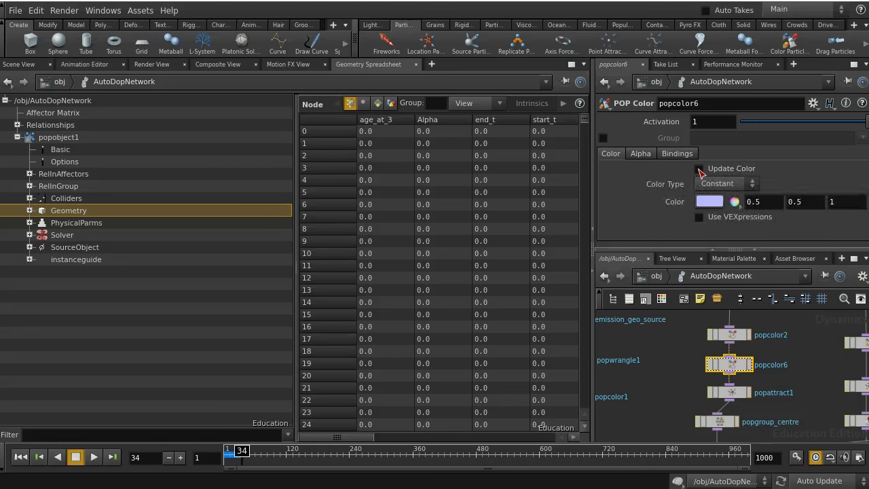
left_click(640, 154)
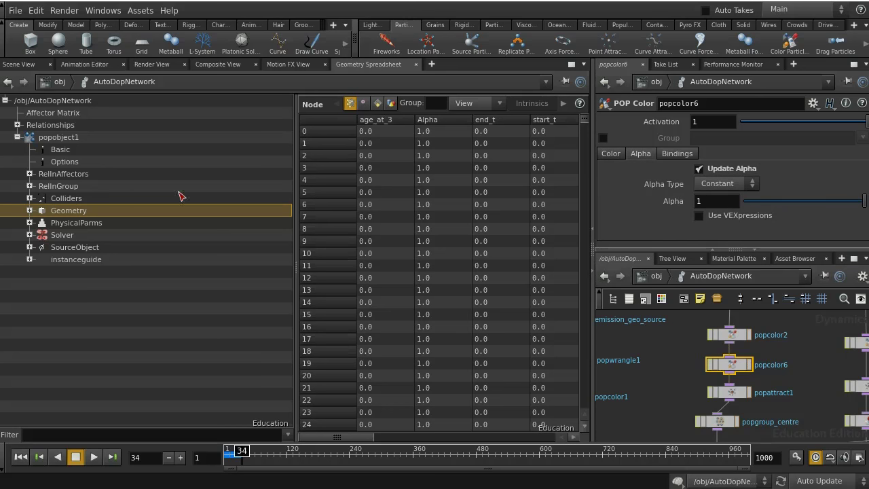
- Play the simulation in the 3D viewport up to frame 92, stop it and return to frame 1
left_click(19, 65)
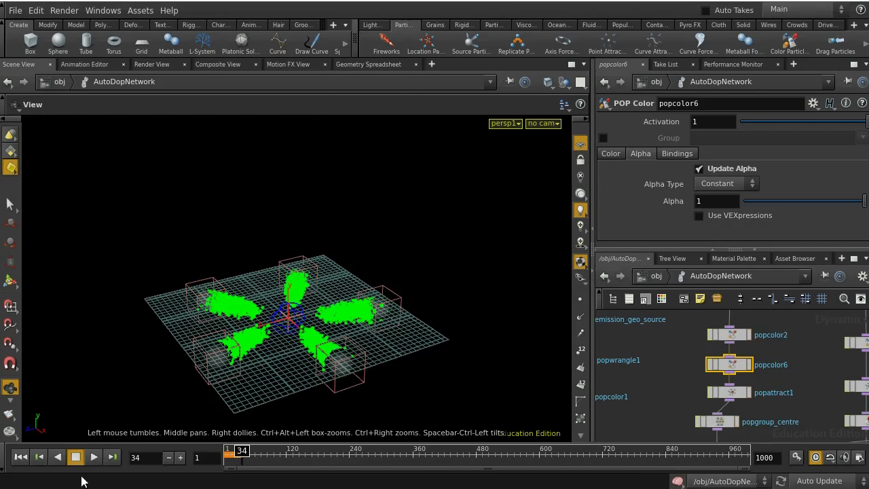
left_click(94, 459)
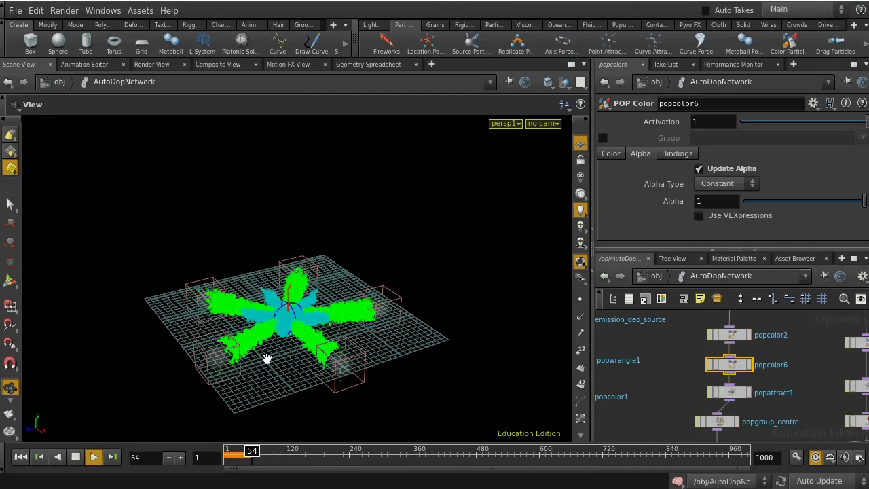
left_click(76, 457)
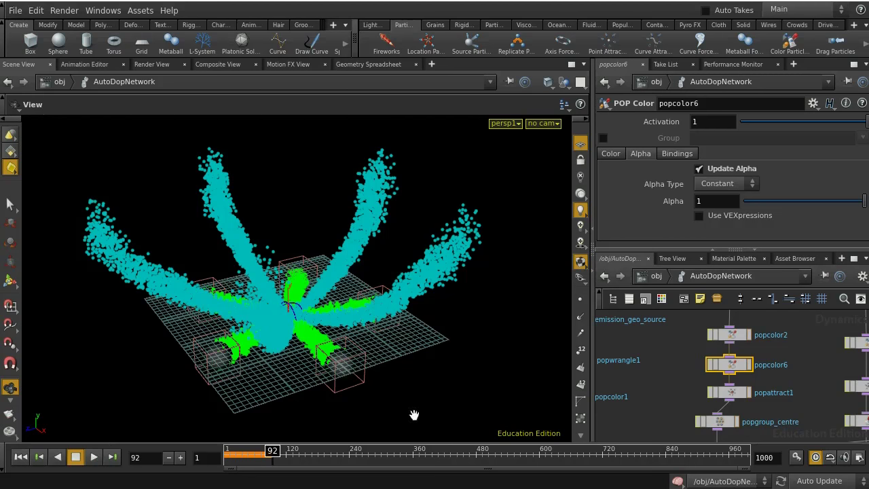
left_click(22, 456)
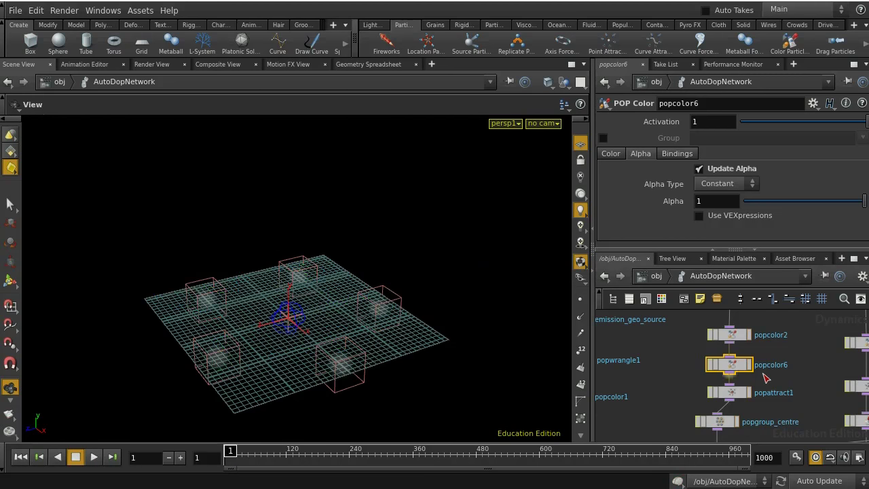
- Select the popstream_zero branch nodes down to popattract1 and move them up, away from popgroup_centre
scroll(767, 379, "down", 5)
scroll(786, 374, "up", 5)
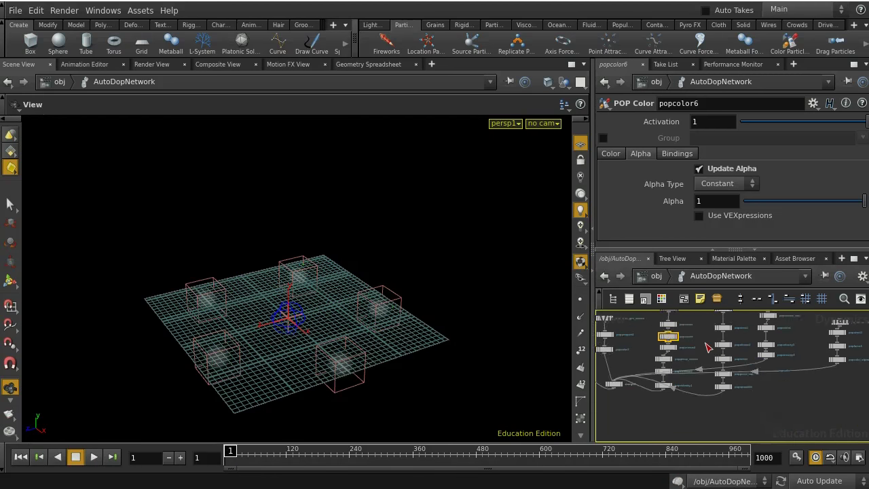
left_click_drag(693, 311, 645, 356)
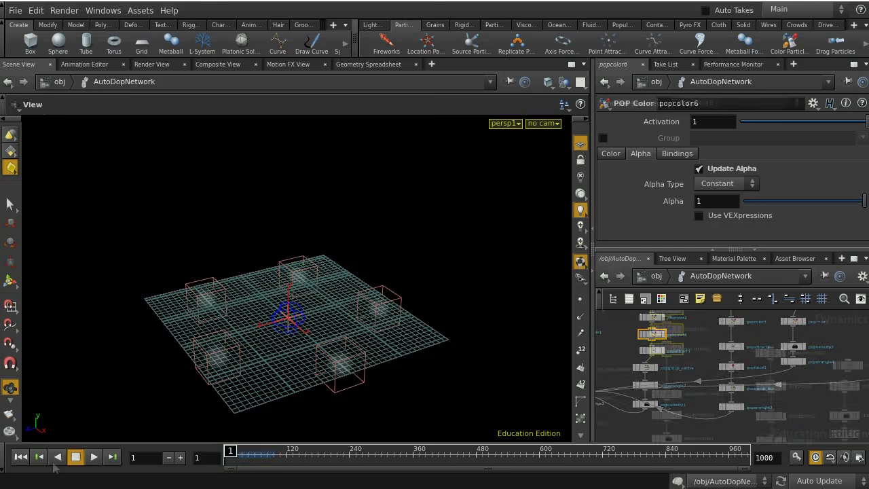
- Play the simulation from frame 1, stop it at frame 394 and inspect the particles' colors and fade-out
left_click(93, 457)
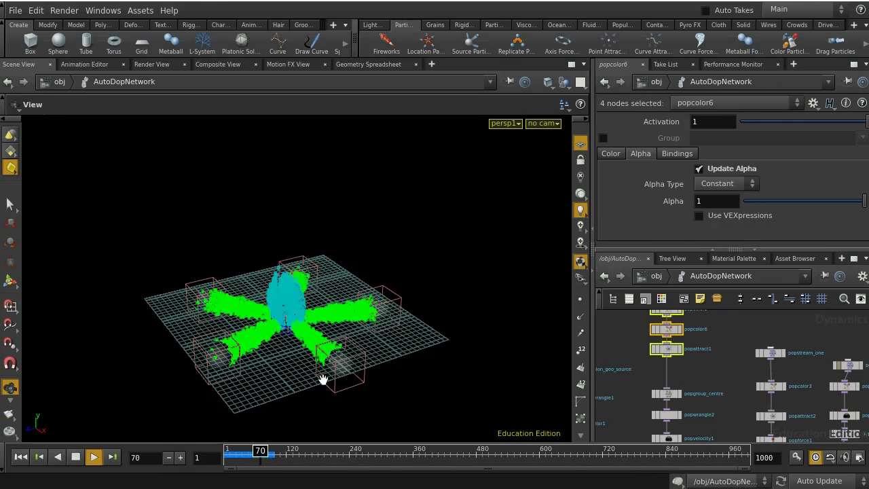
scroll(398, 238, "down", 10)
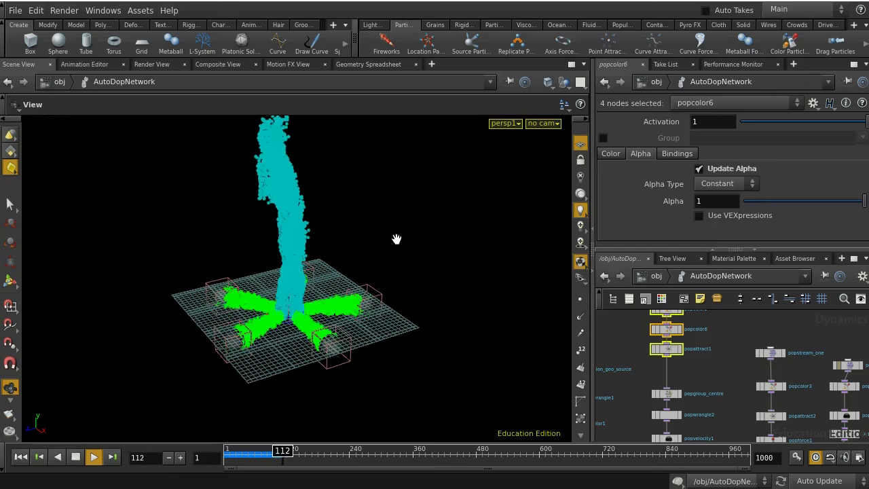
scroll(397, 239, "down", 5)
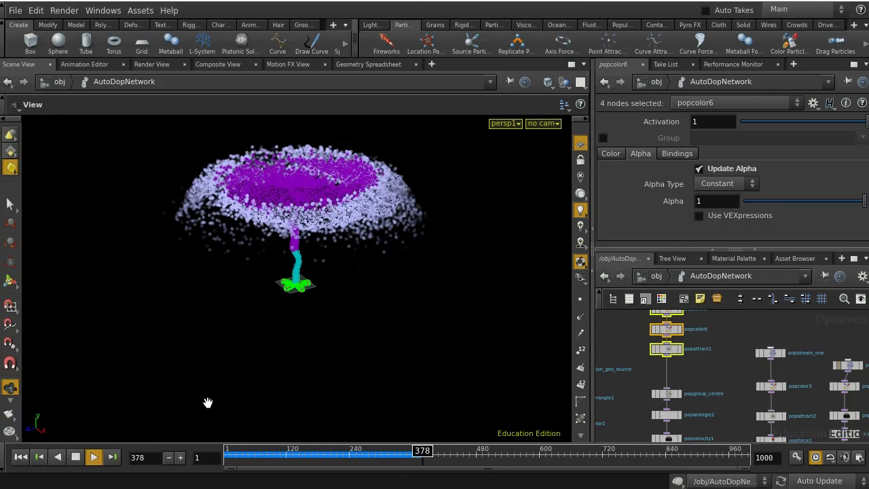
left_click(75, 457)
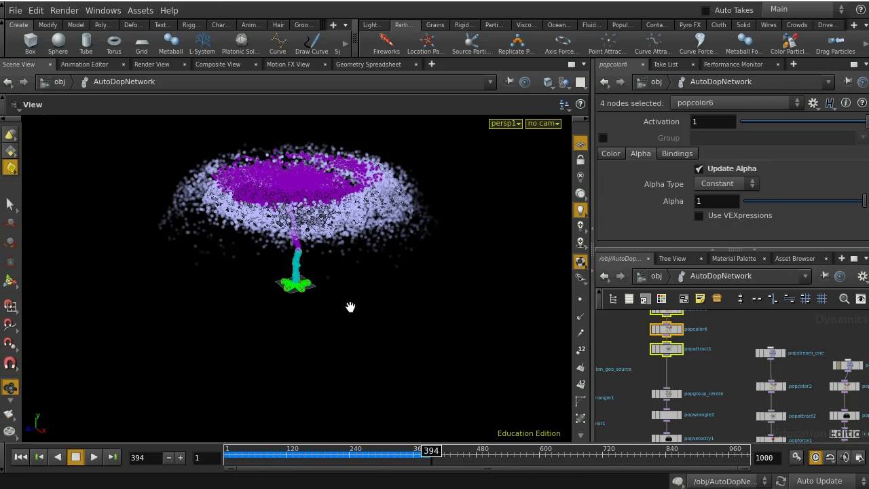
mouse_move(350, 306)
left_mouse_down()
mouse_move(355, 258)
mouse_move(349, 297)
left_mouse_up()
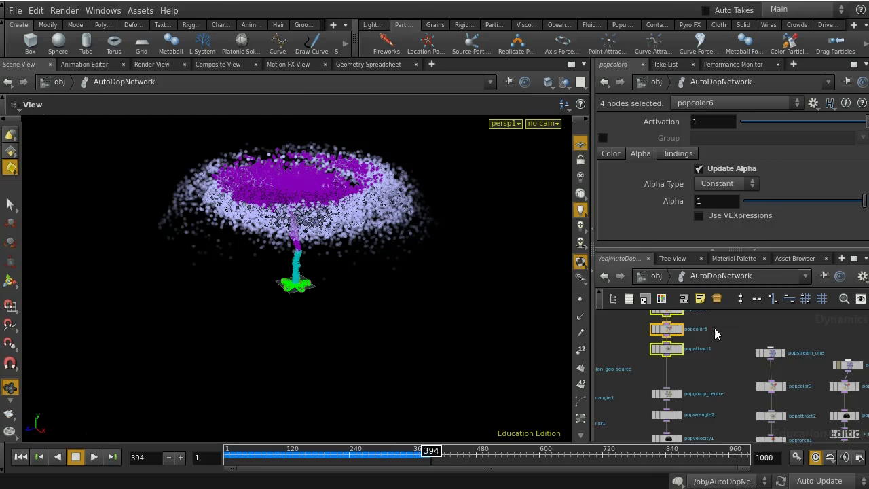
key("h")
scroll(799, 408, "up", 3)
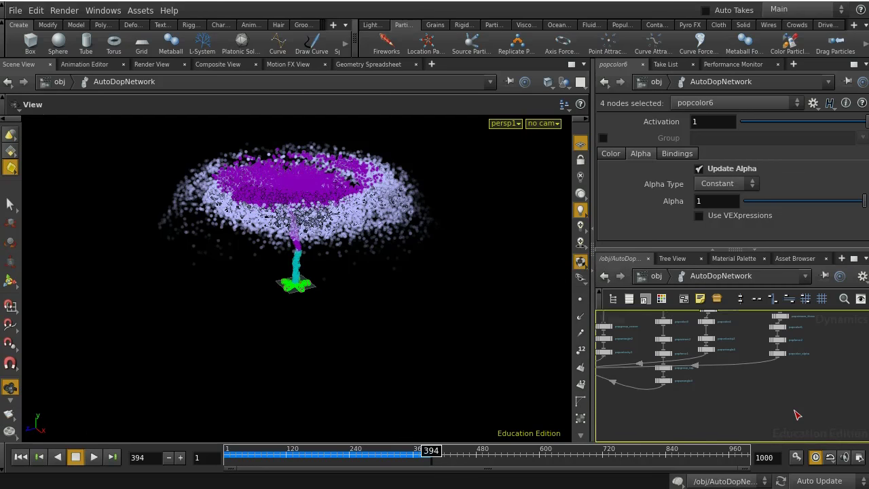
scroll(794, 401, "up", 3)
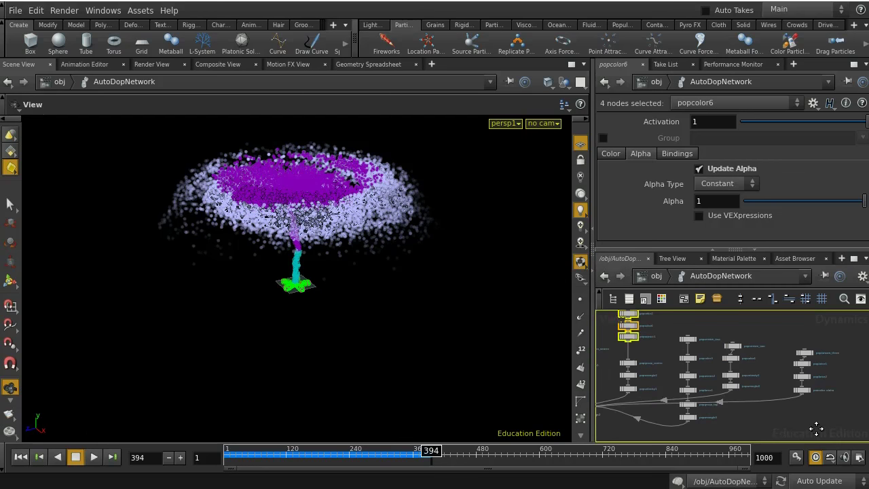